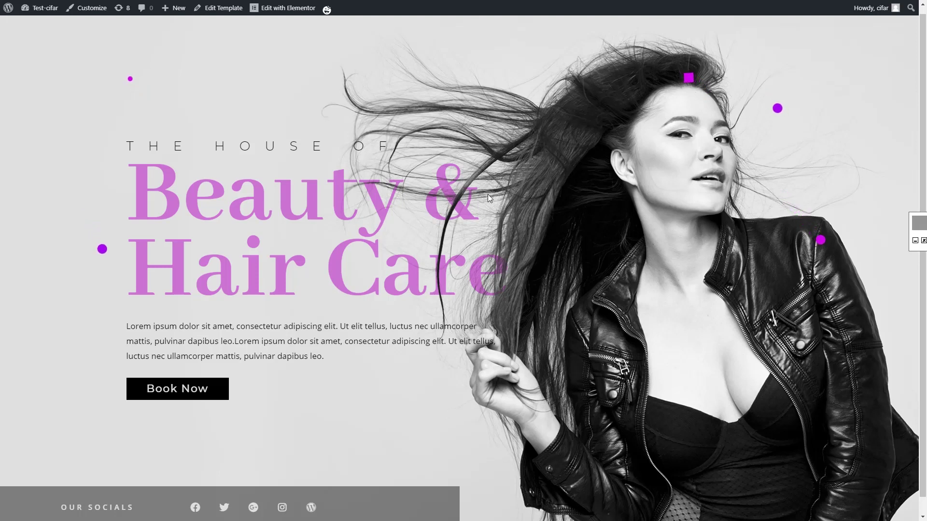
pyautogui.moveTo(124, 142); pyautogui.dragTo(533, 274)
pyautogui.click(413, 209)
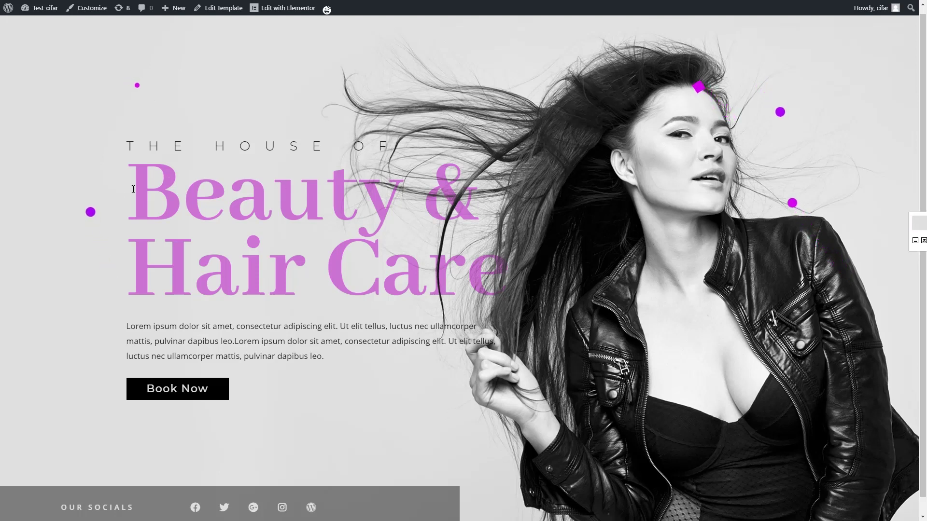
pyautogui.moveTo(133, 189); pyautogui.dragTo(467, 271)
pyautogui.click(80, 452)
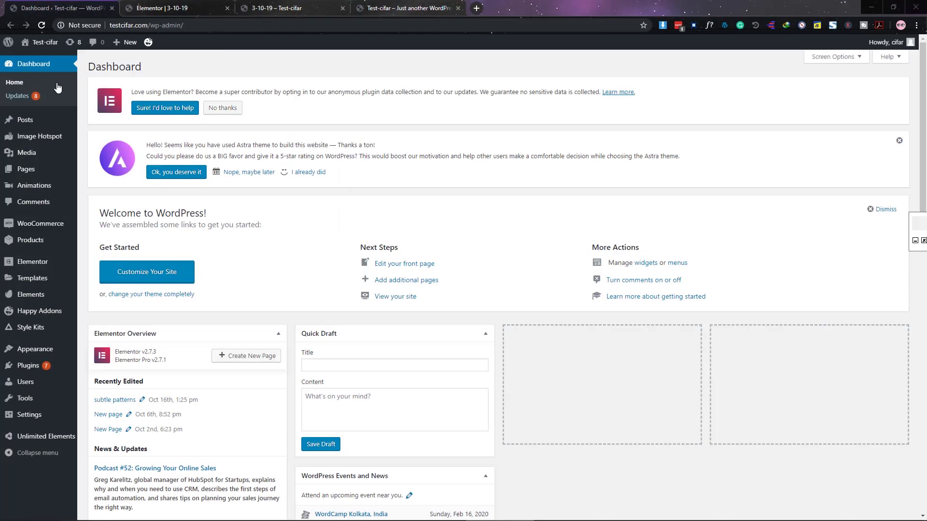
# Create a new page titled "Beauty Care" with the Elementor Full Width template and publish it.
pyautogui.click(87, 169)
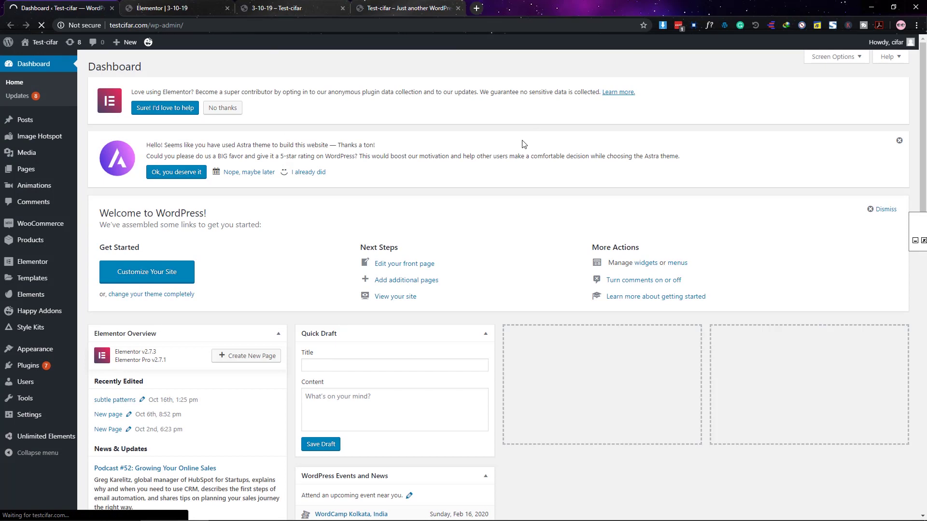
pyautogui.write('Beauty Care')
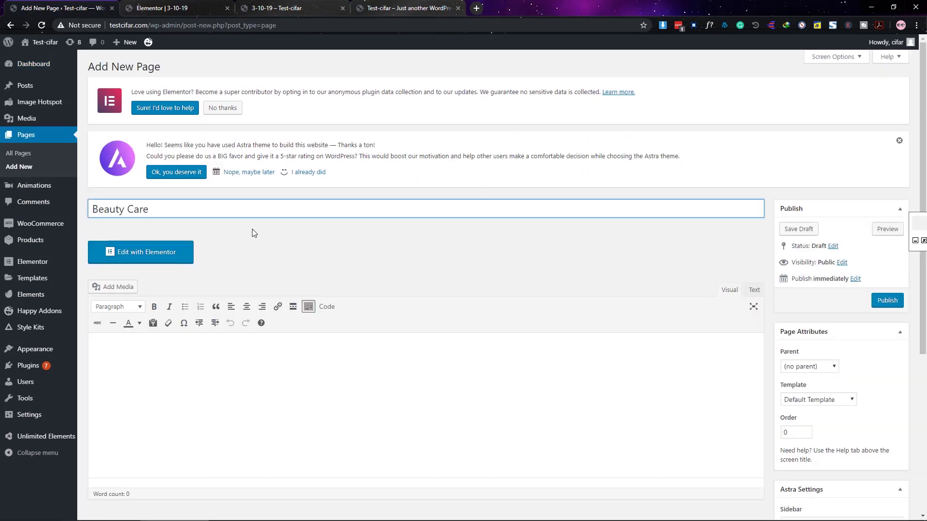
pyautogui.click(822, 401)
pyautogui.click(821, 433)
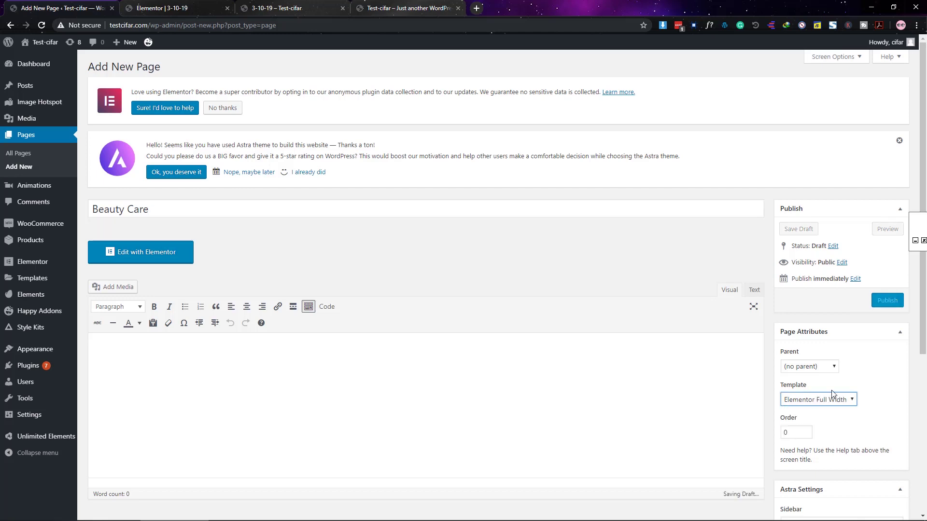
pyautogui.click(887, 300)
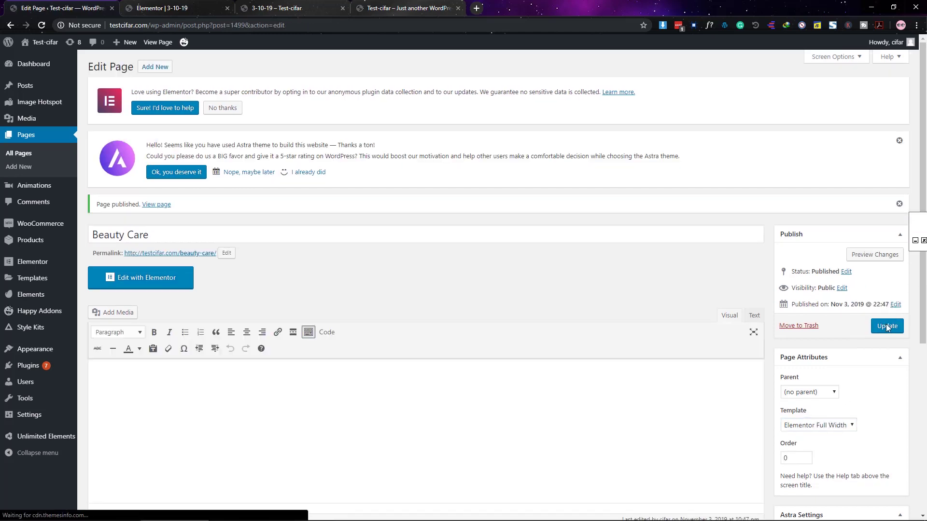
# Open the Beauty Care page in the Elementor editor and set its page layout to Elementor Canvas.
pyautogui.click(174, 284)
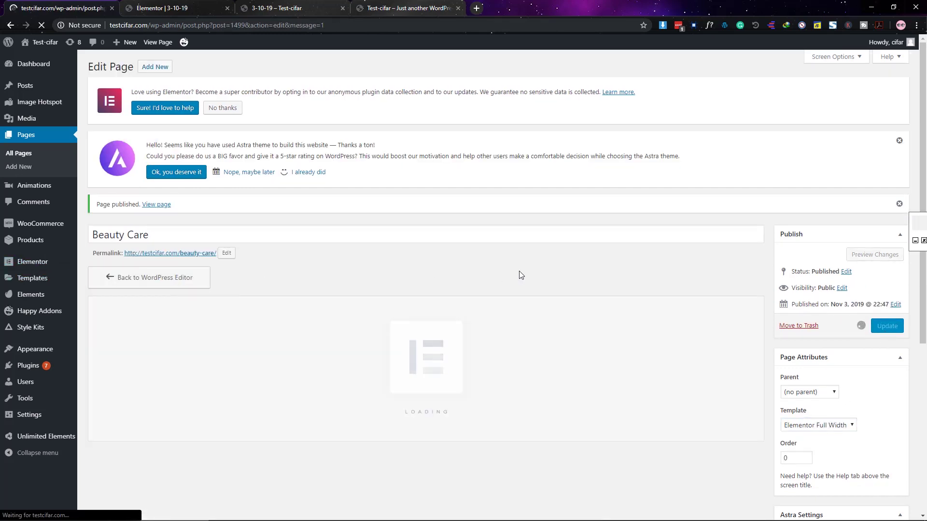
pyautogui.click(162, 284)
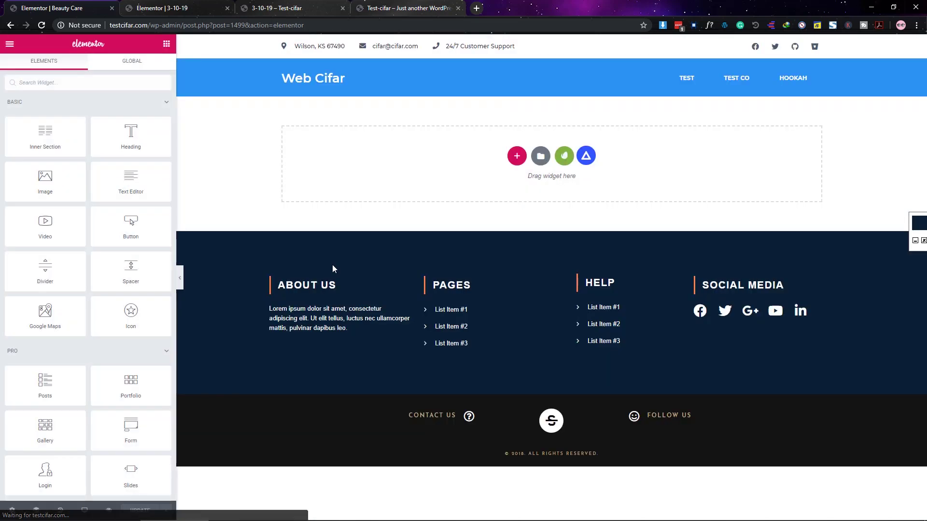
pyautogui.click(12, 510)
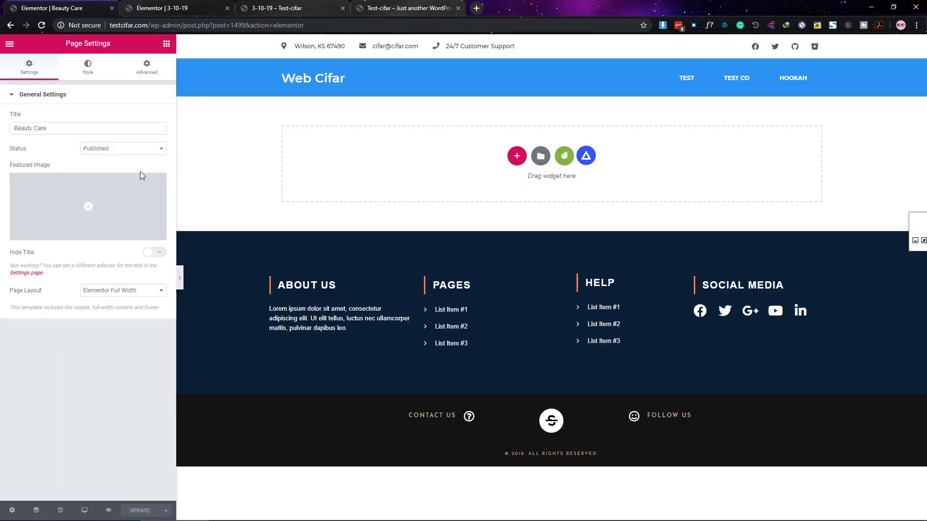
pyautogui.click(116, 290)
pyautogui.click(113, 307)
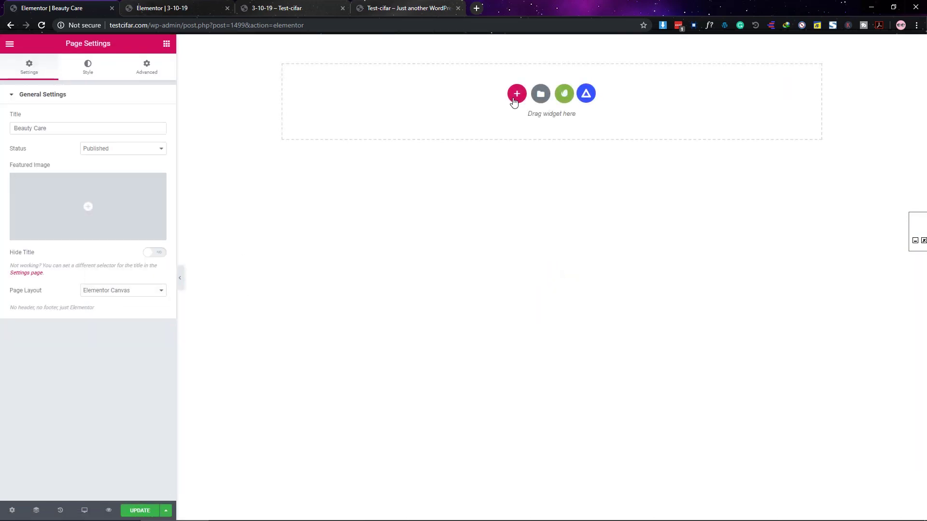
pyautogui.click(515, 94)
pyautogui.click(420, 121)
pyautogui.click(561, 39)
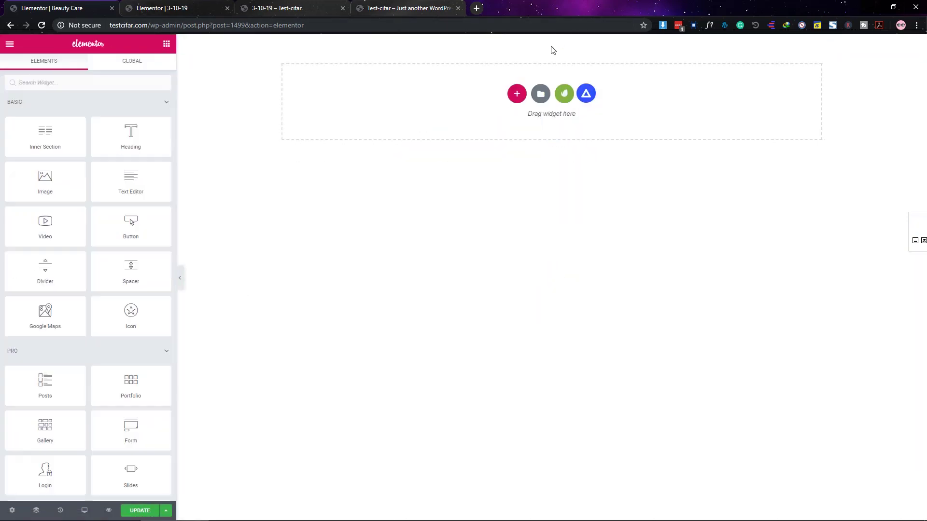
# Add a single-column section, turn on Stretch Section and set its columns gap to No Gap.
pyautogui.click(516, 93)
pyautogui.click(422, 121)
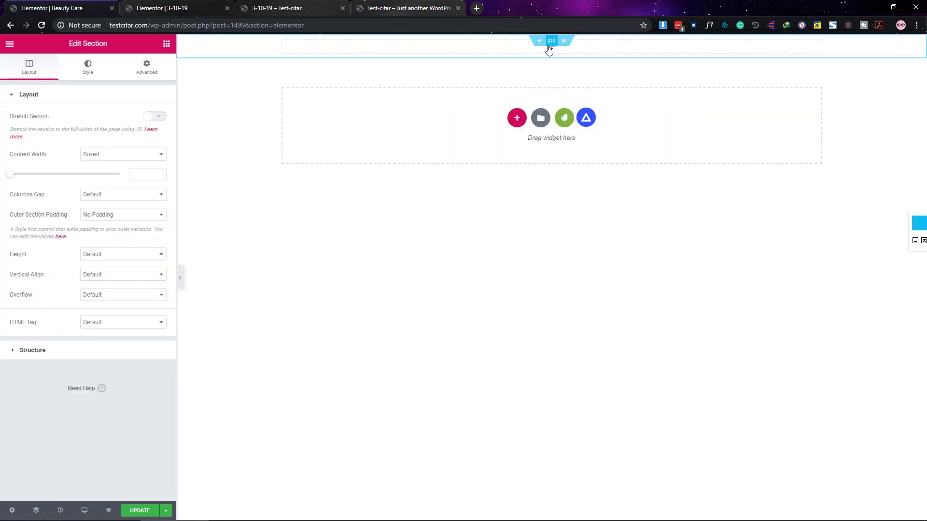
pyautogui.click(157, 120)
pyautogui.click(112, 197)
pyautogui.click(108, 209)
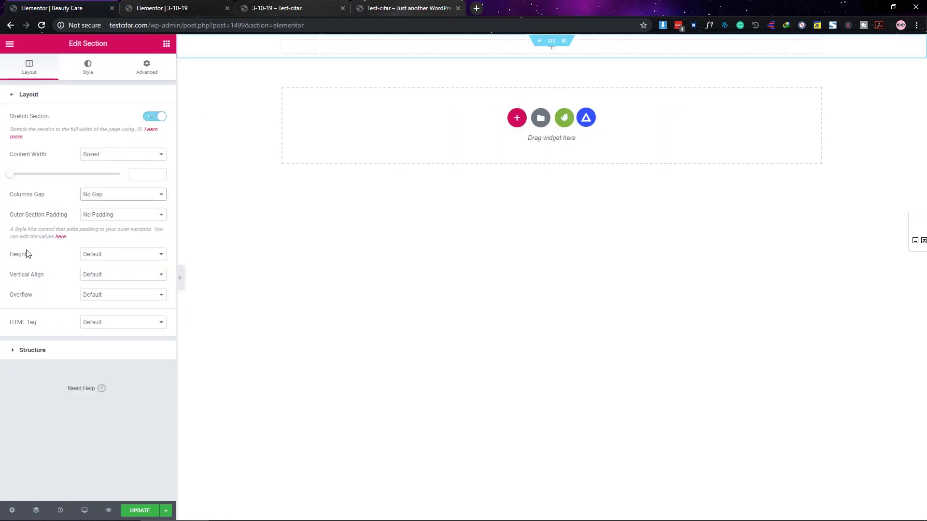
# Set the section's height to Min Height with a minimum of 100 VH.
pyautogui.click(120, 254)
pyautogui.click(123, 277)
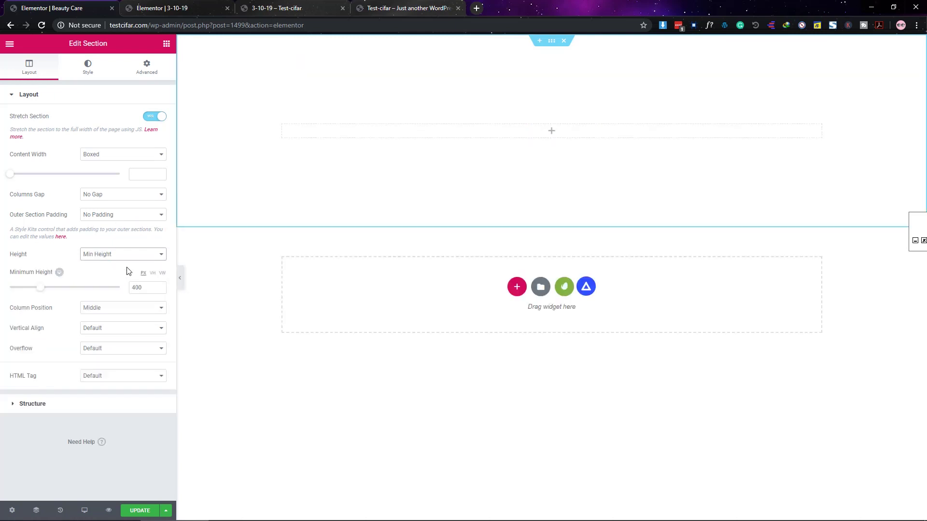
pyautogui.click(153, 272)
pyautogui.write('100')
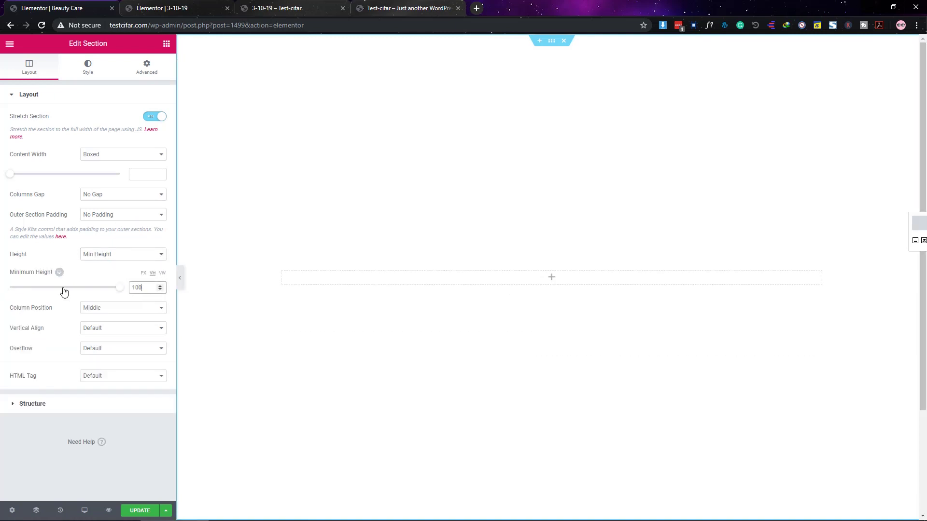
# Give the section a classic background using the wide black-and-white photo of the woman in a leather jacket from the media library.
pyautogui.click(87, 68)
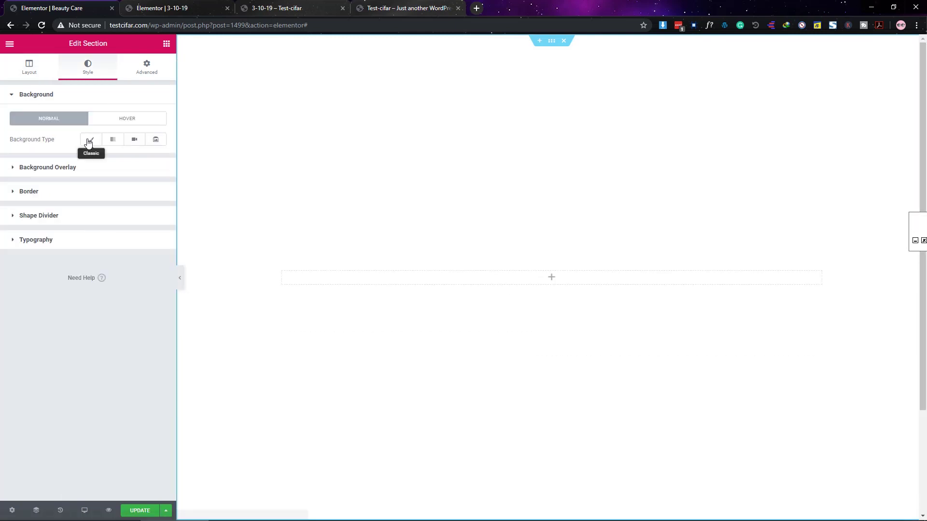
pyautogui.click(87, 139)
pyautogui.click(87, 224)
pyautogui.click(48, 145)
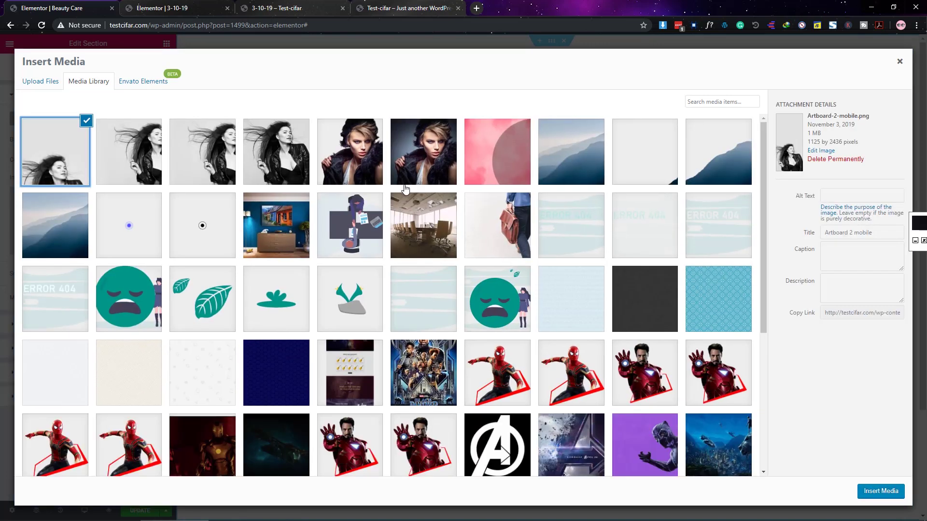
pyautogui.click(129, 150)
pyautogui.click(885, 491)
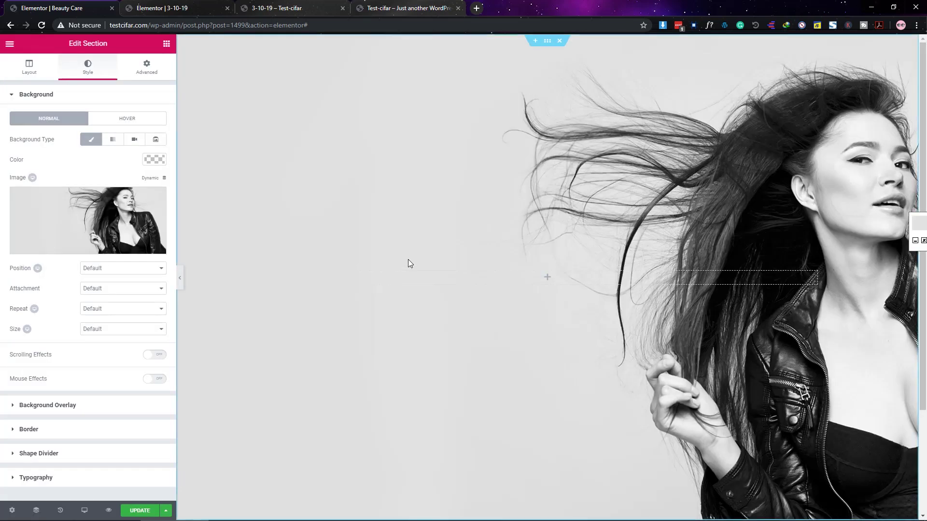
# Set the background image's position to Center Center, size to Cover and repeat to No-repeat, and save the page.
pyautogui.click(124, 267)
pyautogui.click(124, 306)
pyautogui.click(111, 289)
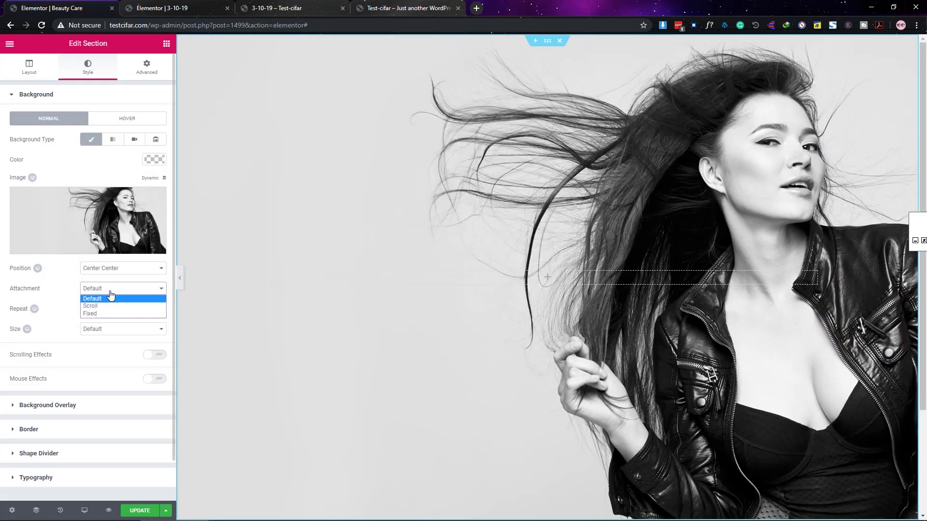
pyautogui.click(110, 295)
pyautogui.click(108, 331)
pyautogui.click(108, 356)
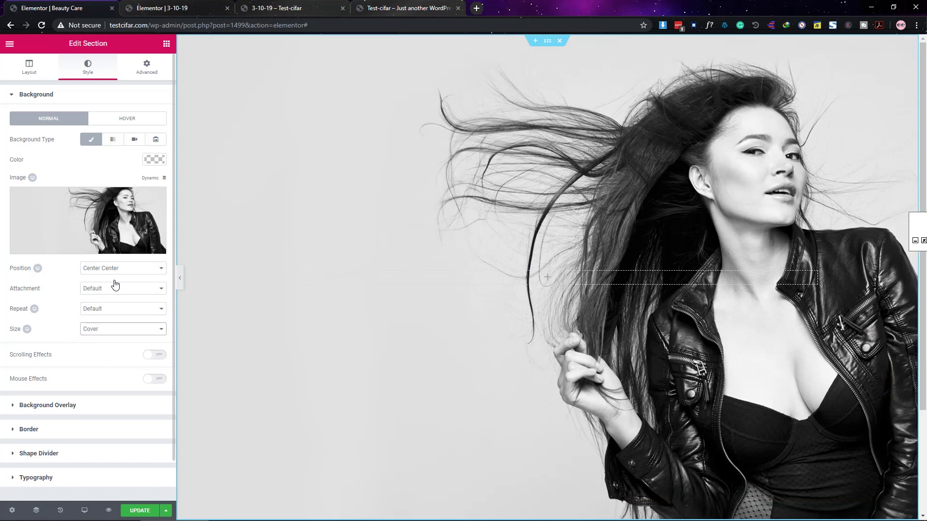
pyautogui.click(123, 308)
pyautogui.click(108, 324)
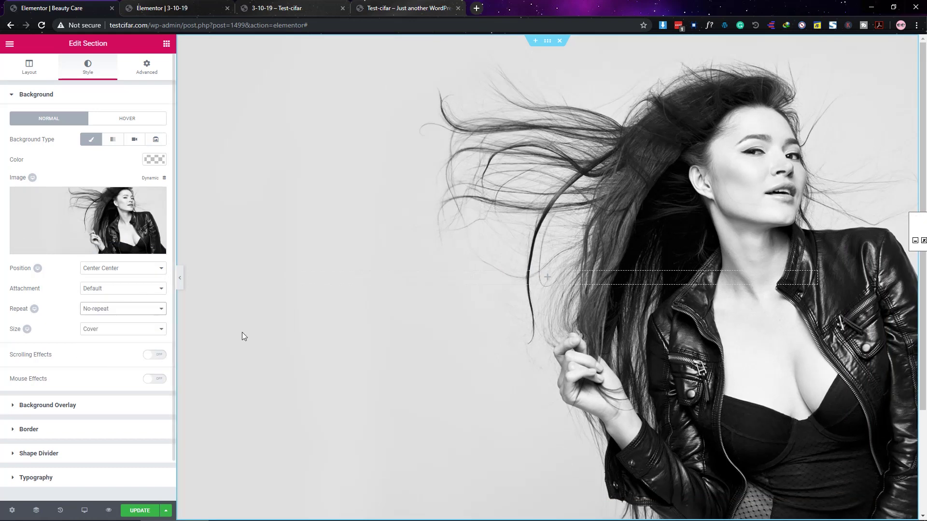
pyautogui.click(143, 507)
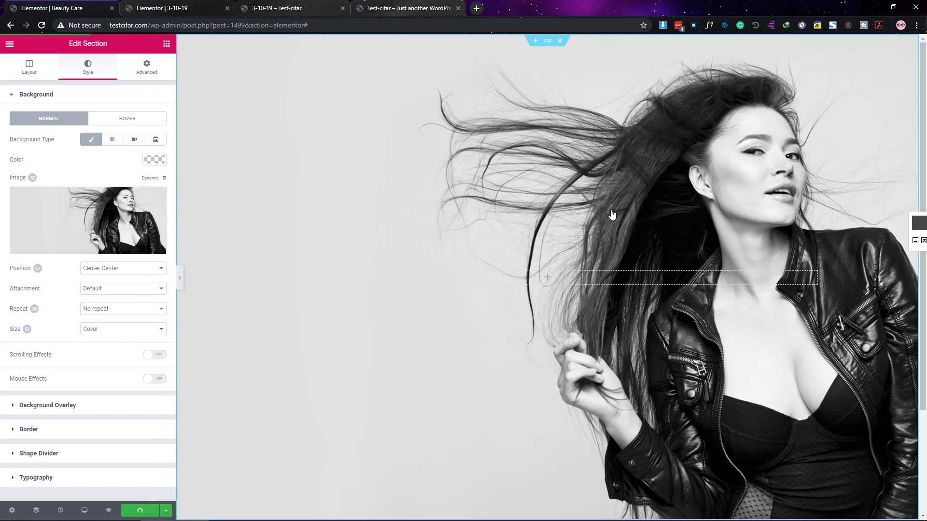
# Add a Heading widget to the section with the title "The House Of".
pyautogui.click(166, 43)
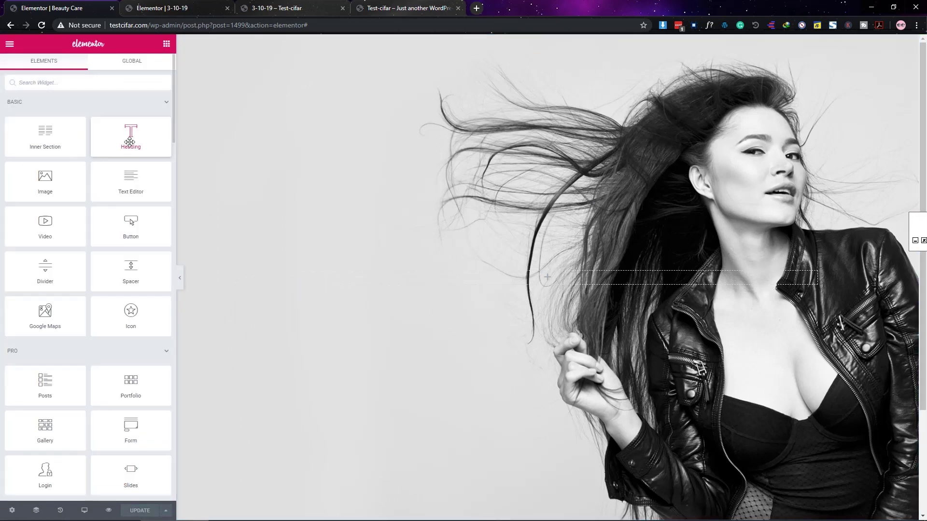
pyautogui.moveTo(128, 141); pyautogui.dragTo(321, 273)
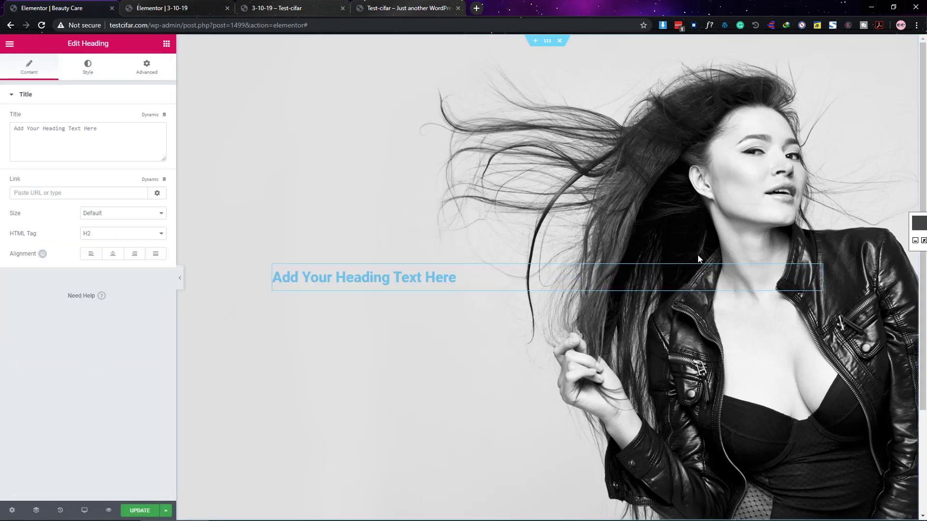
pyautogui.moveTo(120, 132); pyautogui.dragTo(1, 118)
pyautogui.write('Tyhe')
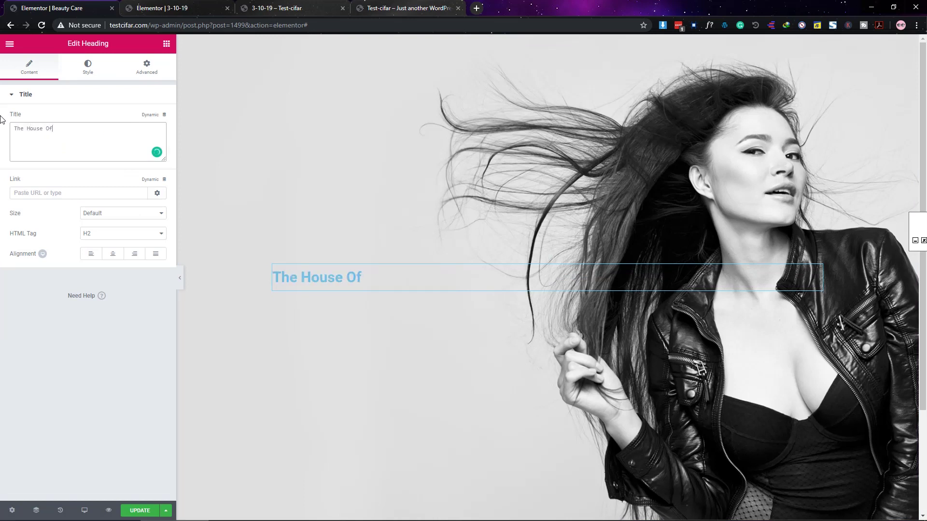
# Set the "The House Of" heading's text color to black and its font family to Montserrat.
pyautogui.click(88, 67)
pyautogui.click(155, 117)
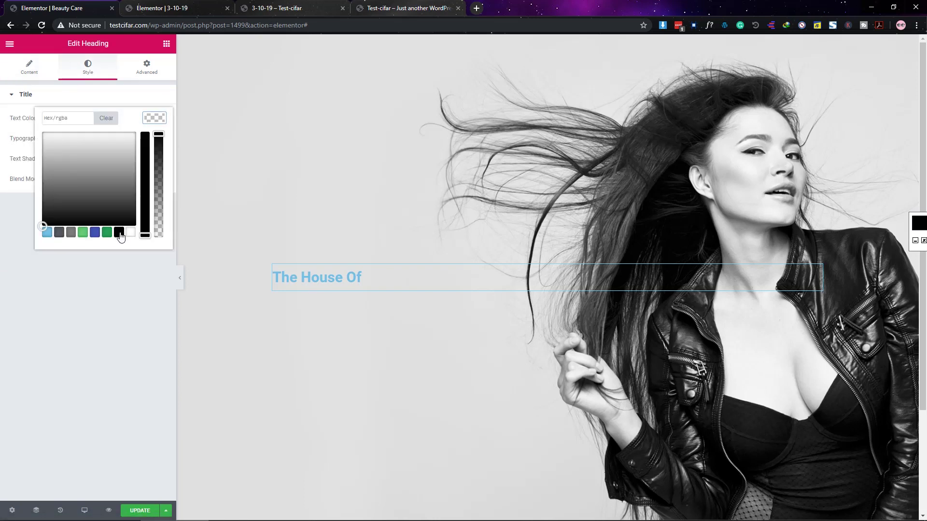
pyautogui.click(45, 232)
pyautogui.click(153, 140)
pyautogui.click(127, 165)
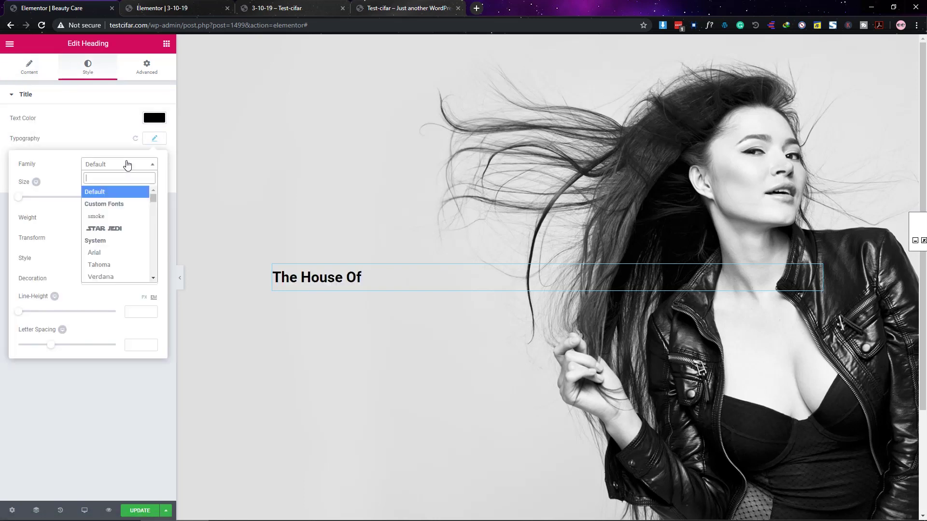
pyautogui.write('montserrat')
pyautogui.press('Return')
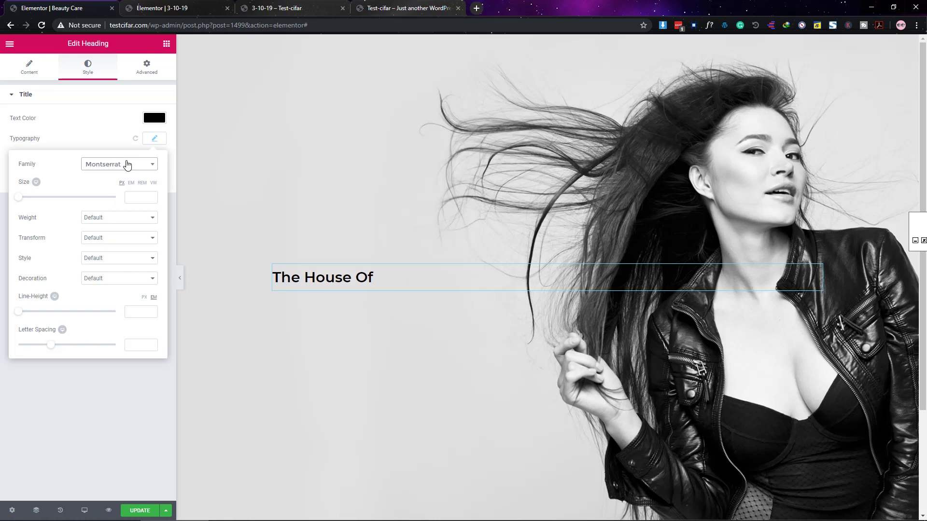
# Set the "The House Of" heading's font size to 18 px and its letter spacing to 20.
pyautogui.click(142, 197)
pyautogui.write('18')
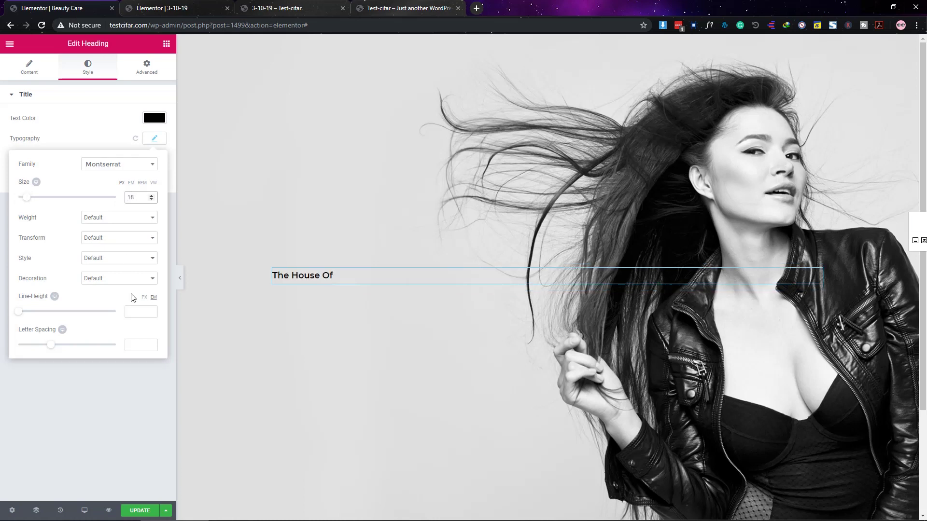
pyautogui.click(137, 346)
pyautogui.write('20')
pyautogui.click(111, 430)
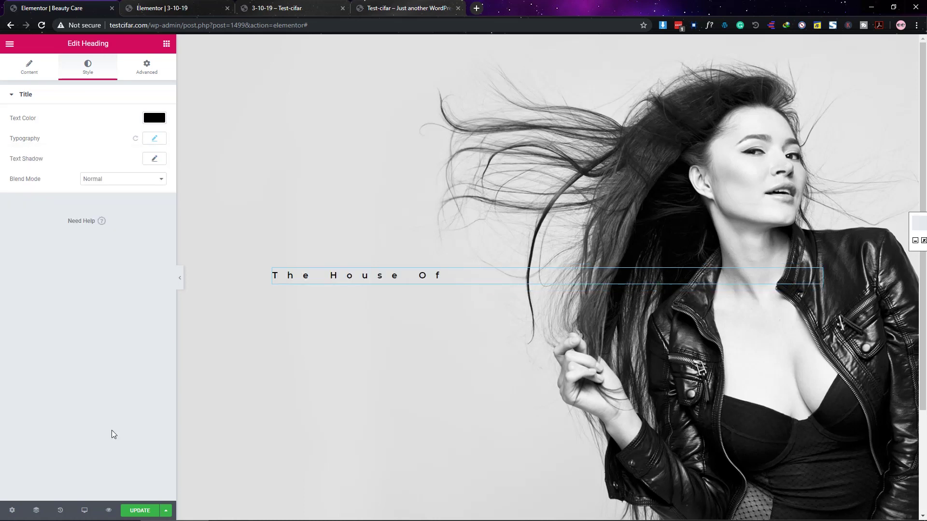
# Add a second Heading widget below "The House Of" with the title "Beauty &".
pyautogui.click(167, 44)
pyautogui.moveTo(131, 129); pyautogui.dragTo(2, 130)
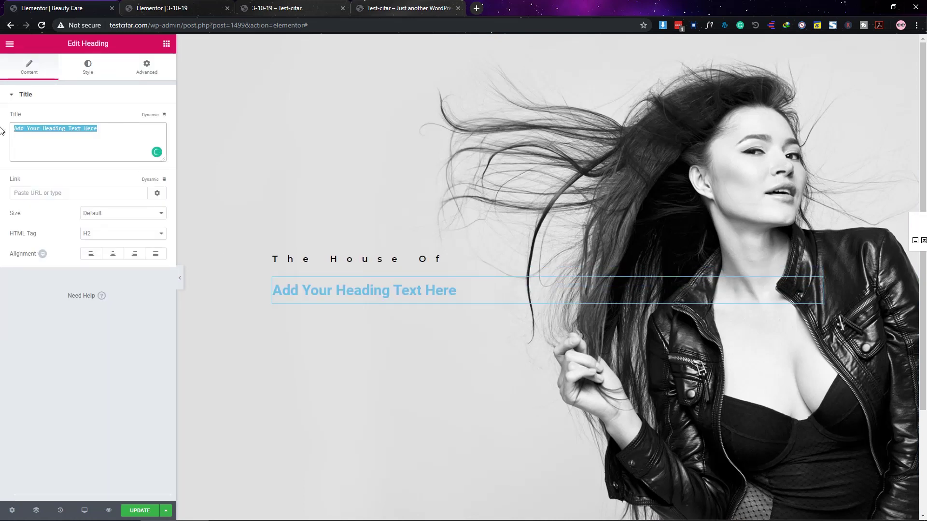
pyautogui.write('Be')
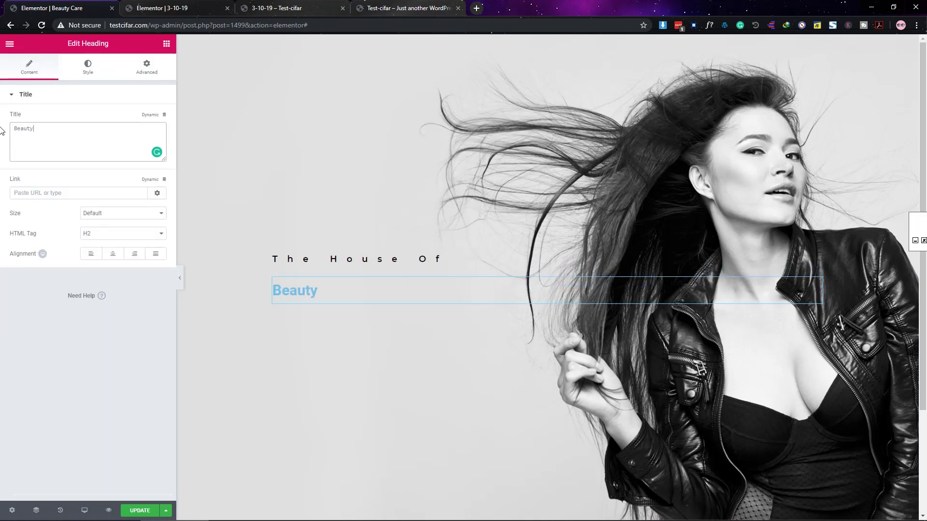
pyautogui.write('auty &')
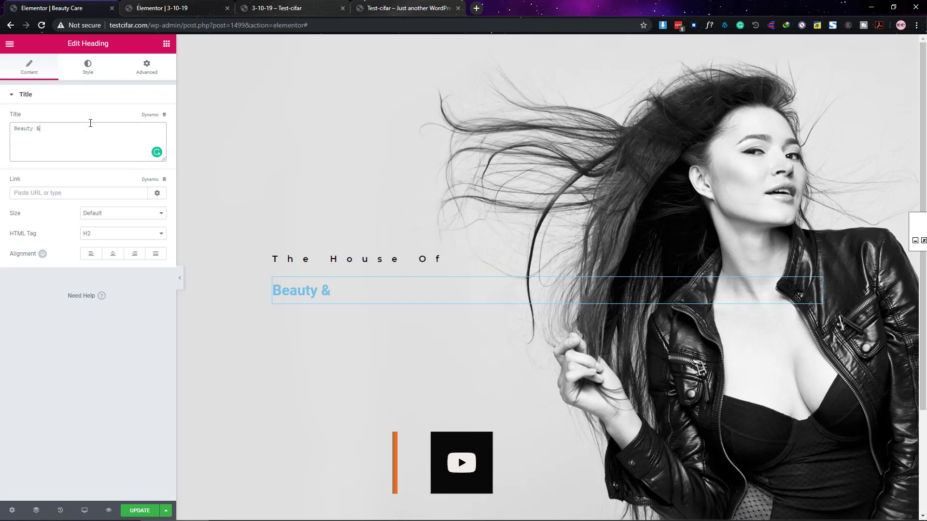
# Set the "Beauty &" heading's text color to a vivid purple.
pyautogui.click(89, 68)
pyautogui.click(155, 118)
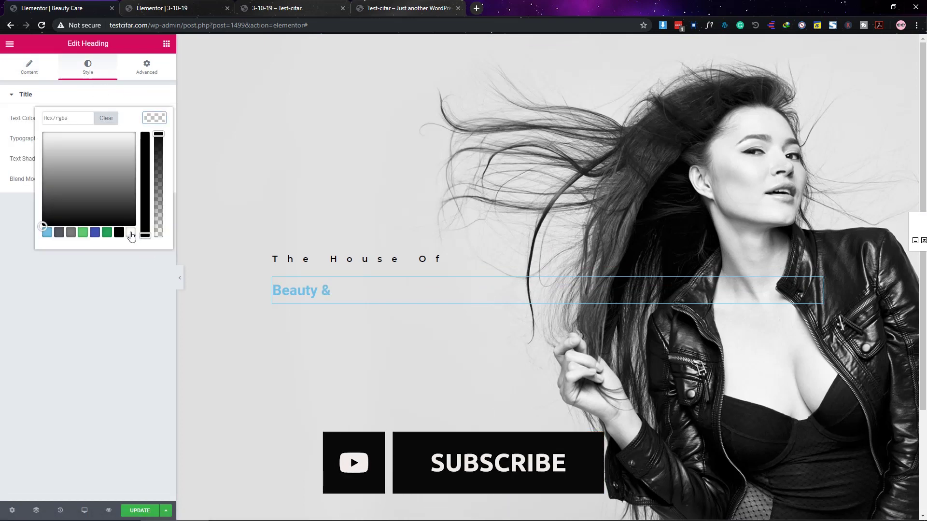
pyautogui.moveTo(140, 238); pyautogui.dragTo(145, 141)
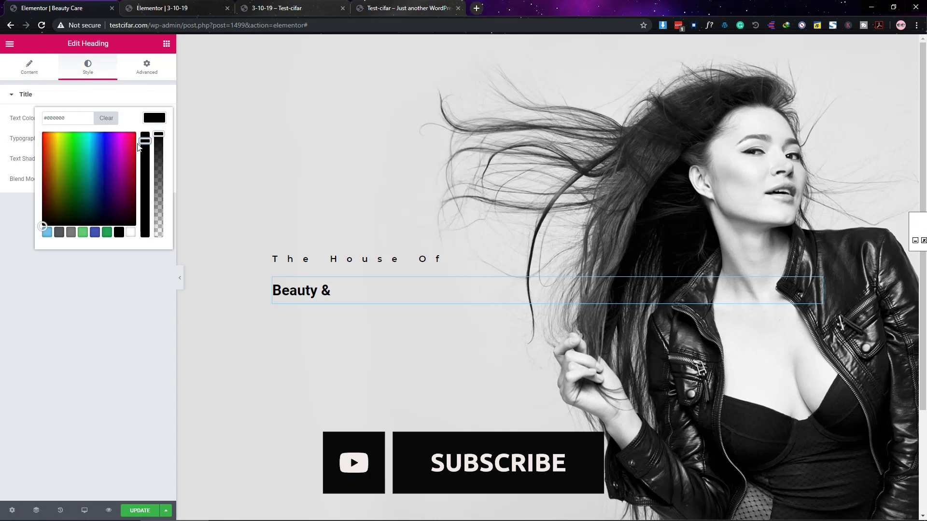
pyautogui.click(118, 144)
pyautogui.press('Escape')
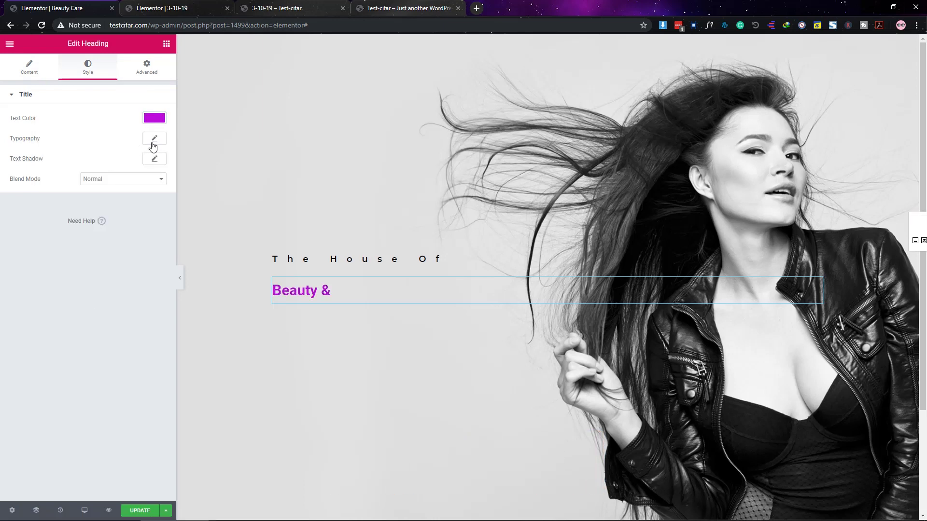
# Set the "Beauty &" heading's font family to Abhaya Libre.
pyautogui.click(153, 142)
pyautogui.click(153, 142)
pyautogui.click(152, 142)
pyautogui.click(114, 166)
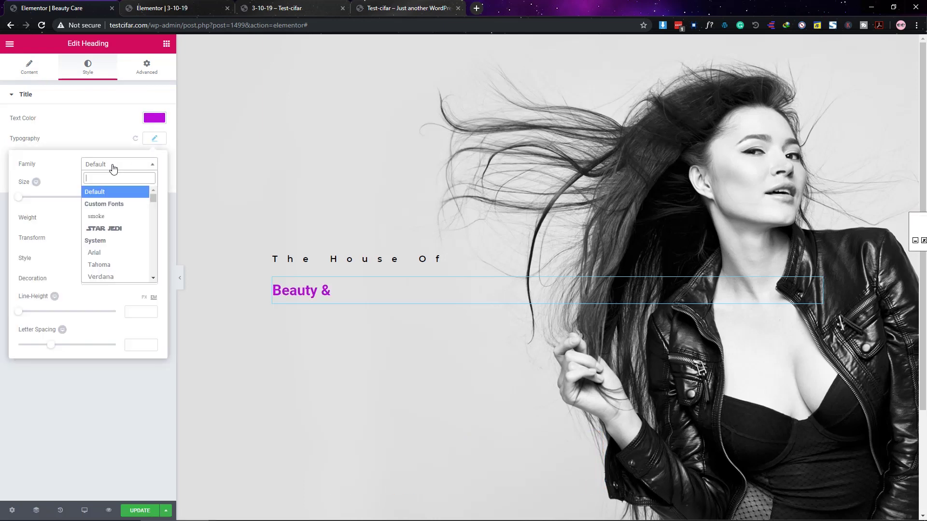
pyautogui.write('libr')
pyautogui.press('Return')
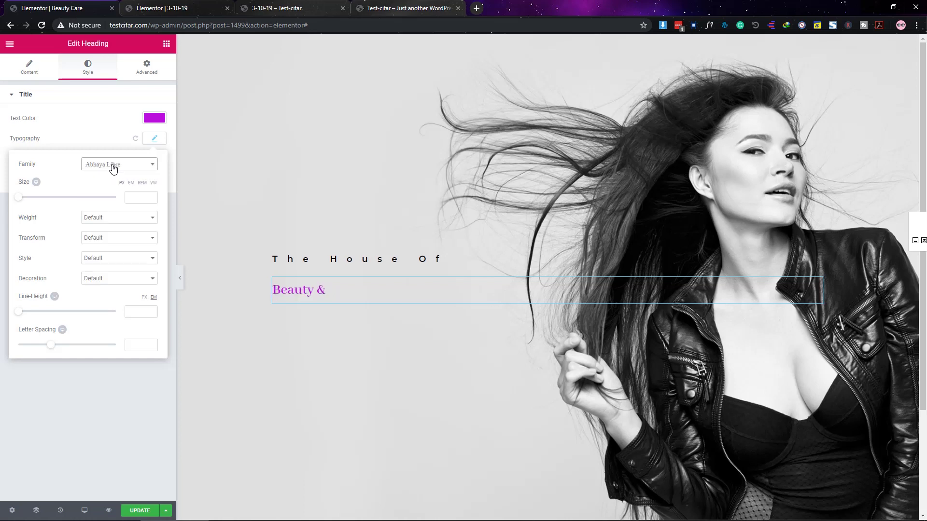
# Make the "Beauty &" heading bold with a font size of 196 px.
pyautogui.click(128, 220)
pyautogui.click(129, 306)
pyautogui.click(137, 197)
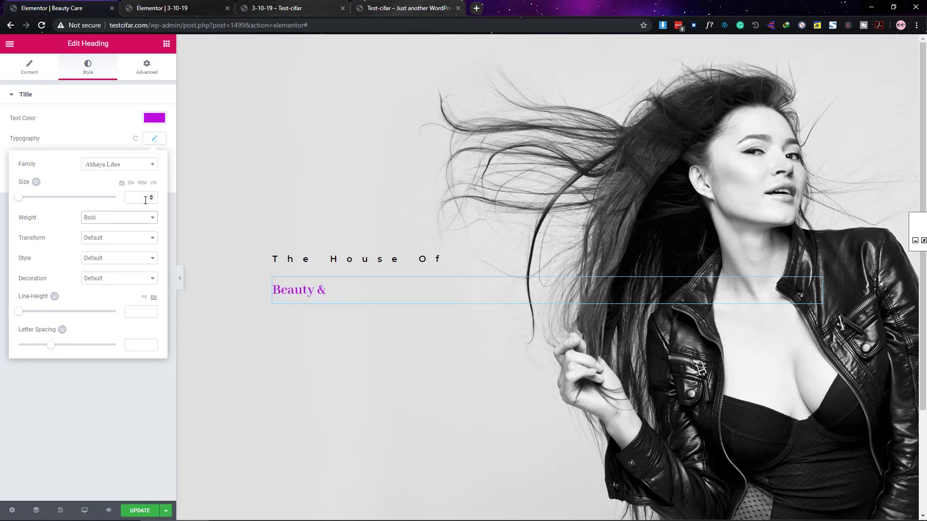
pyautogui.write('196')
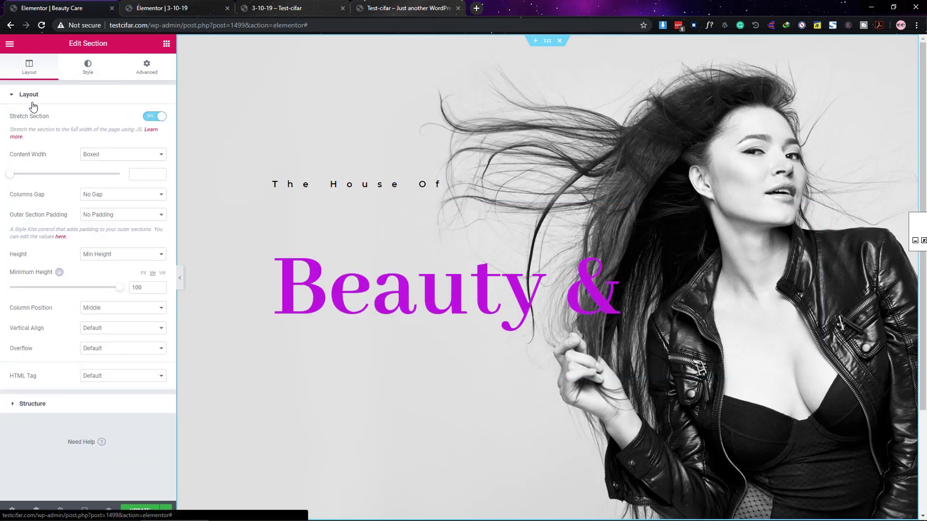
# Set the hero section's boxed content width to 1400.
pyautogui.click(141, 174)
pyautogui.write('1400')
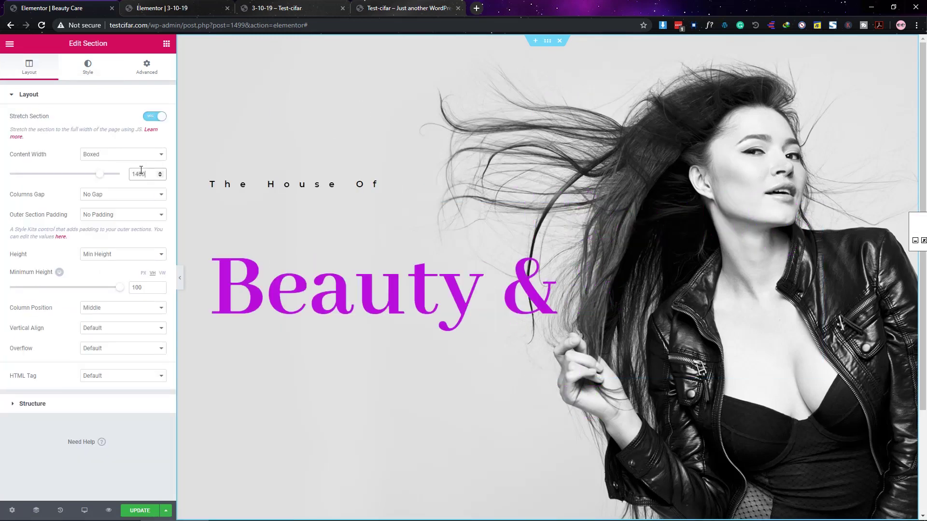
pyautogui.click(88, 66)
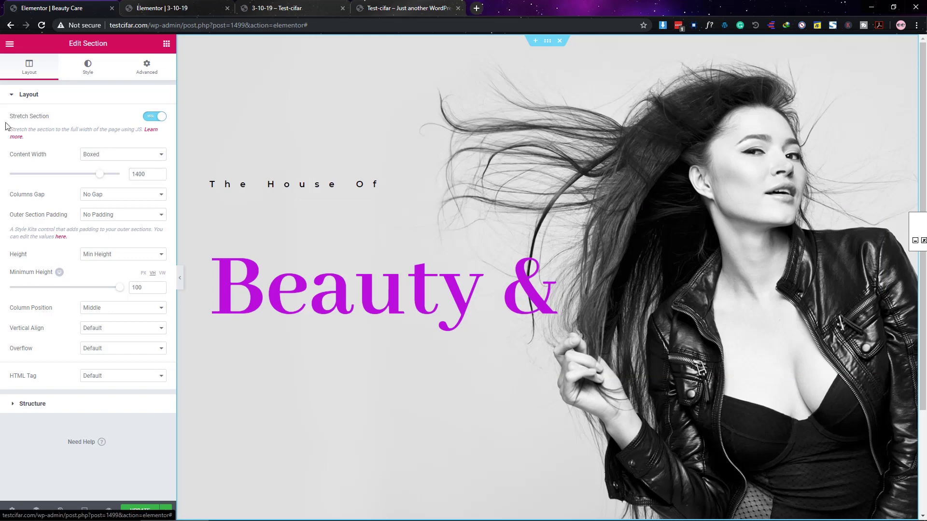
# Extend the purple heading's title to "Beauty & <br> Hair Care" so it breaks onto a second line.
pyautogui.click(555, 338)
pyautogui.click(29, 66)
pyautogui.click(82, 128)
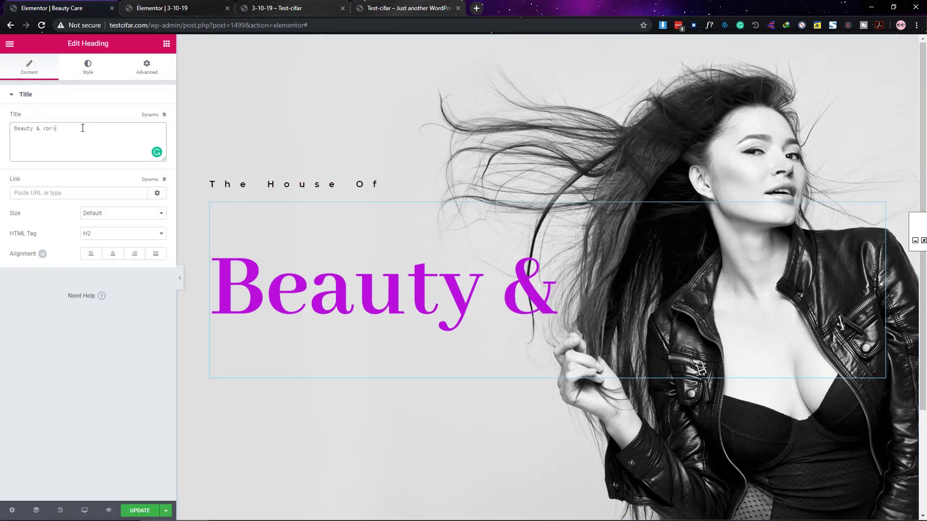
pyautogui.write('<br> Hair Care')
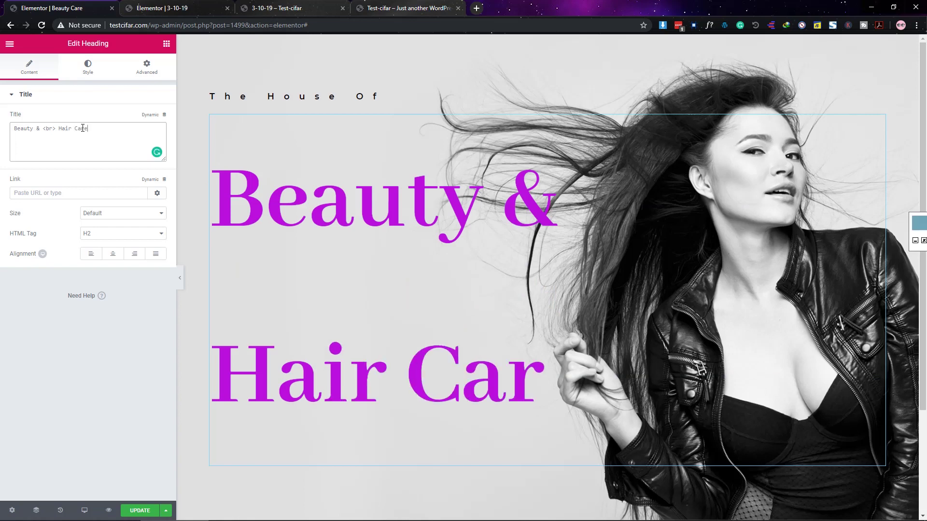
# Set the "Beauty & Hair Care" heading's line height to 0.9 em.
pyautogui.click(87, 67)
pyautogui.click(155, 138)
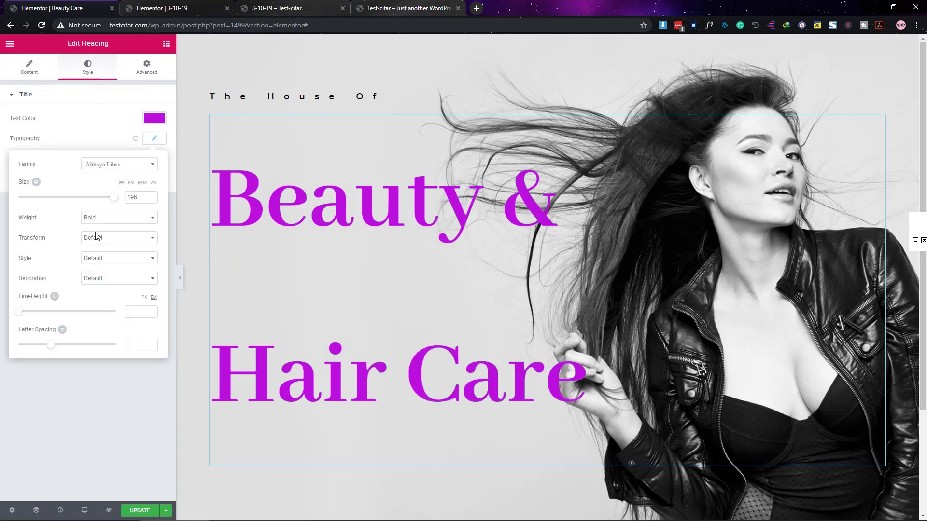
pyautogui.moveTo(19, 319); pyautogui.dragTo(28, 319)
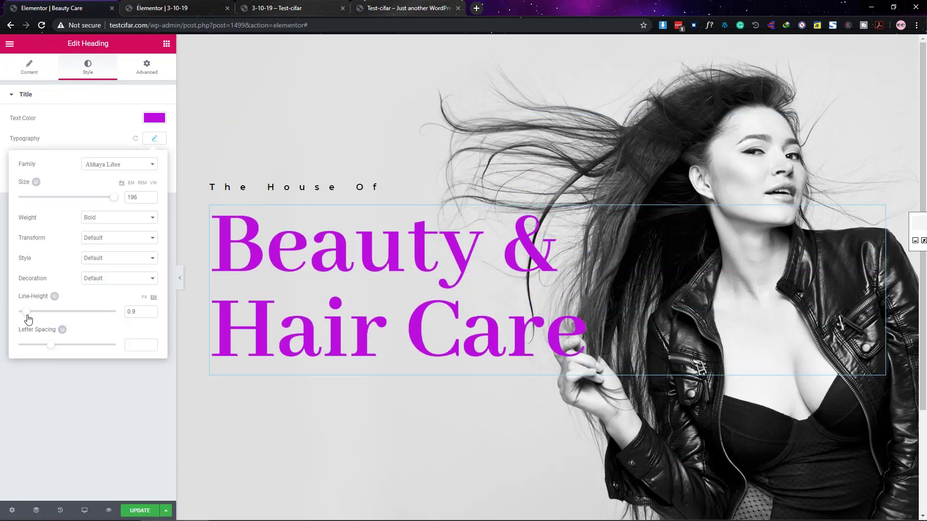
pyautogui.click(55, 402)
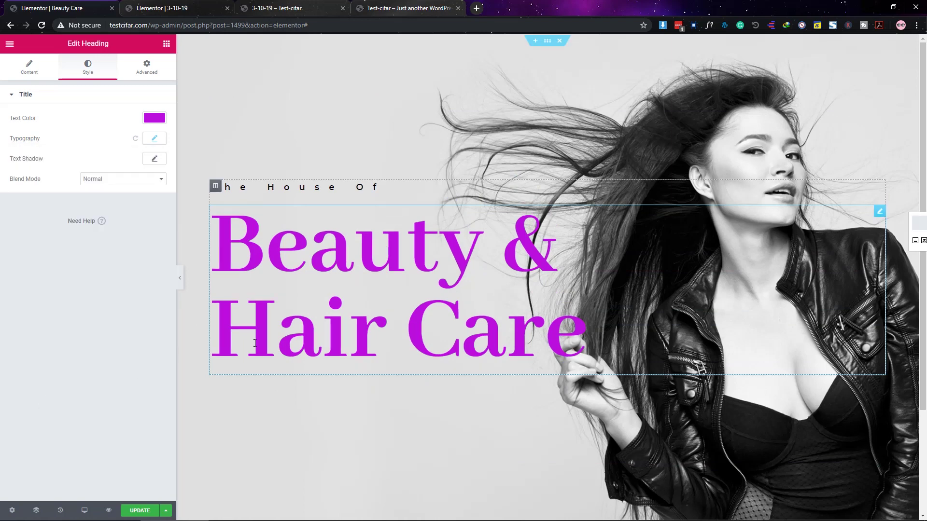
# Add a Text Editor widget below the "Beauty & Hair Care" heading and repeat its Lorem ipsum placeholder text once.
pyautogui.click(164, 49)
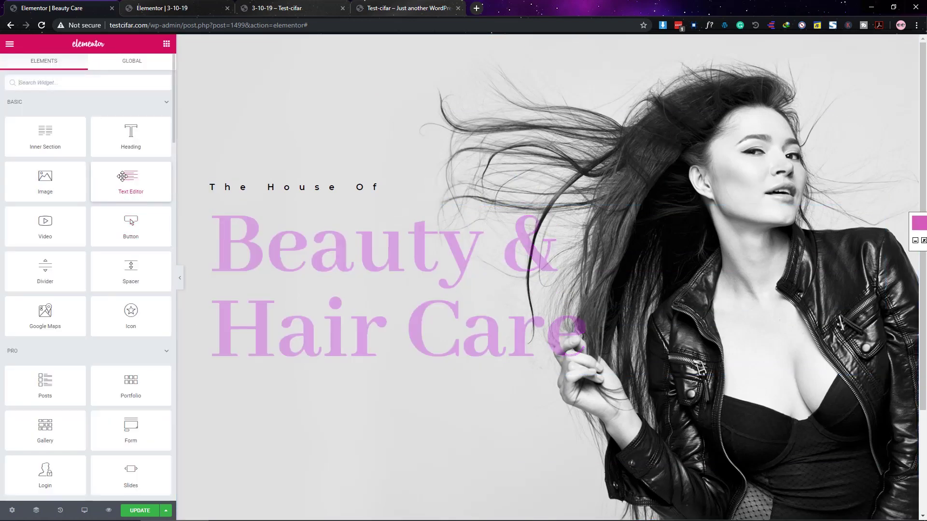
pyautogui.moveTo(131, 180); pyautogui.dragTo(292, 351)
pyautogui.click(157, 129)
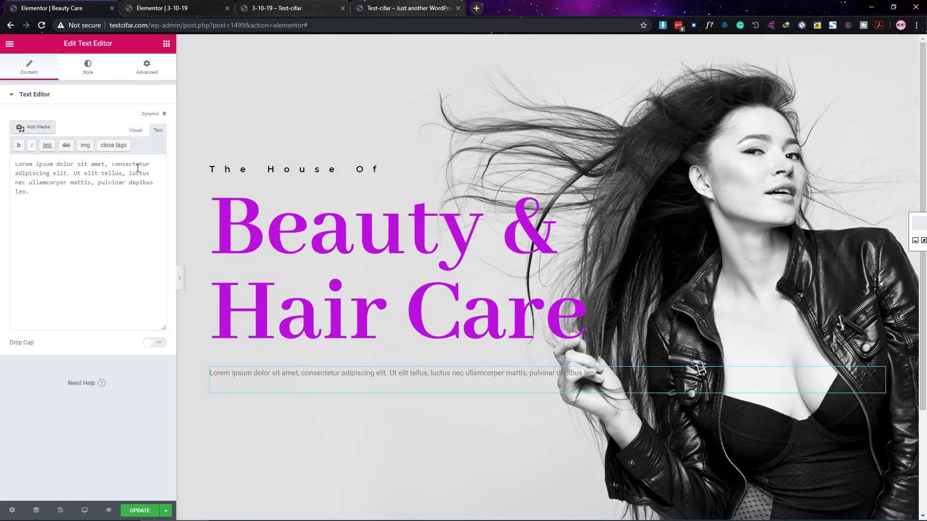
pyautogui.hotkey('ctrl', 'a')
pyautogui.hotkey('ctrl', 'c')
pyautogui.click(106, 216)
pyautogui.hotkey('ctrl', 'v')
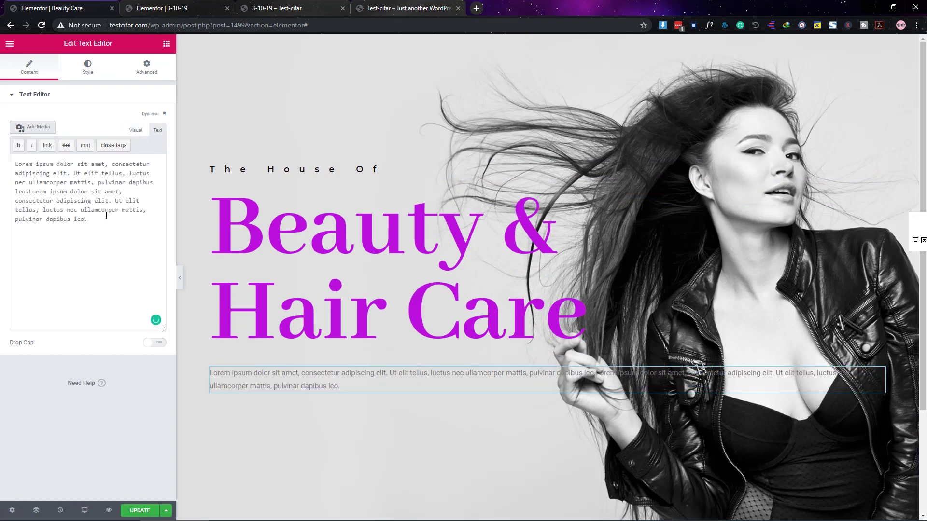
# Add a two-column Inner Section beneath the "Beauty & Hair Care" heading and move the Lorem ipsum text into its first column.
pyautogui.click(167, 46)
pyautogui.moveTo(42, 140); pyautogui.dragTo(338, 187)
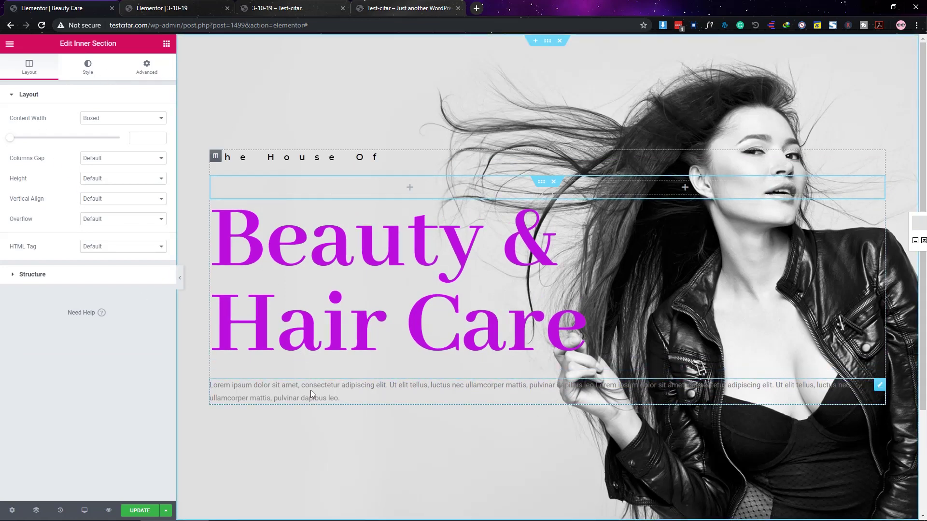
pyautogui.moveTo(541, 182); pyautogui.dragTo(413, 356)
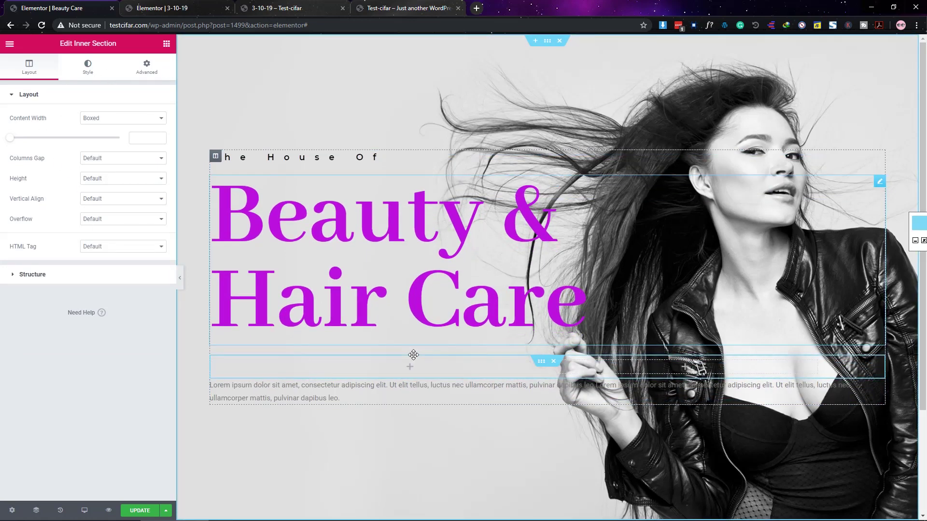
pyautogui.moveTo(873, 384); pyautogui.dragTo(333, 378)
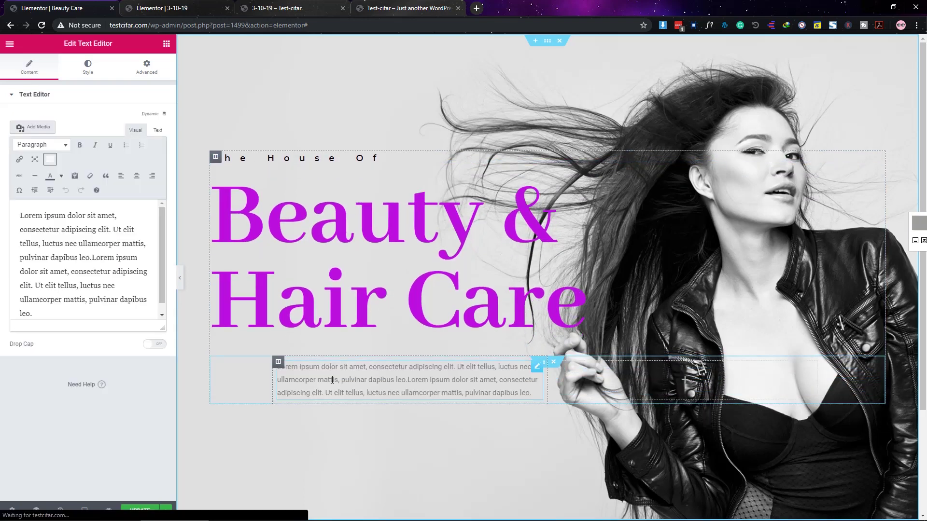
# Set the inner section's content width to Full Width and its columns gap to No Gap.
pyautogui.click(541, 363)
pyautogui.click(109, 118)
pyautogui.click(104, 134)
pyautogui.click(106, 139)
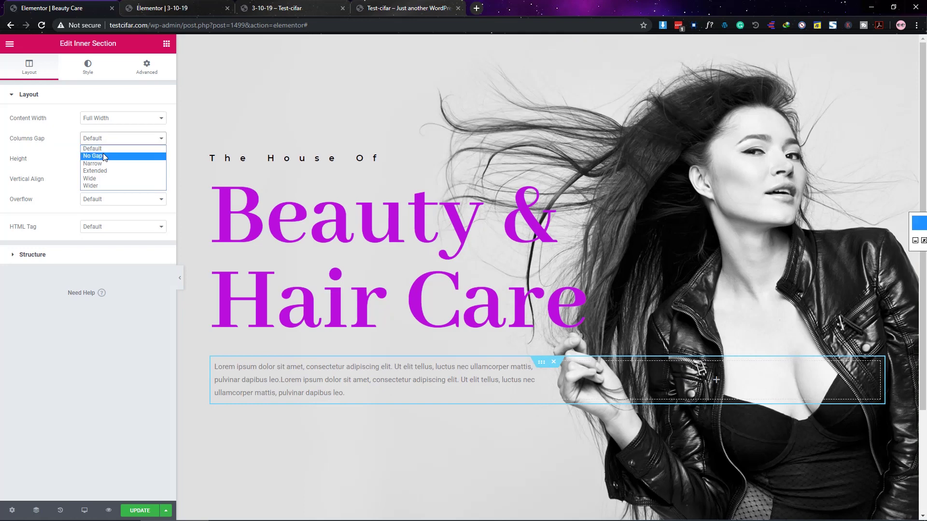
pyautogui.click(102, 155)
# Set the Lorem ipsum paragraph's text color to black (#000000).
pyautogui.click(317, 379)
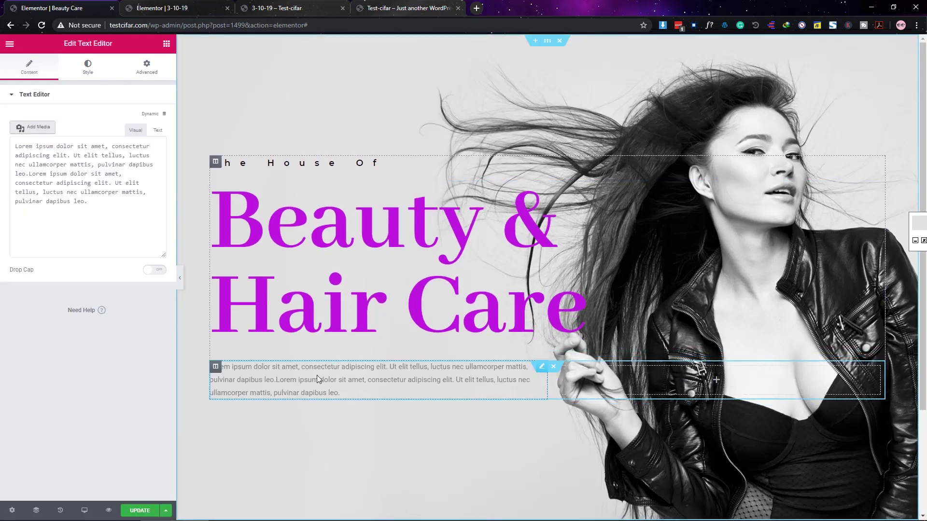
pyautogui.click(87, 66)
pyautogui.click(154, 138)
pyautogui.click(119, 252)
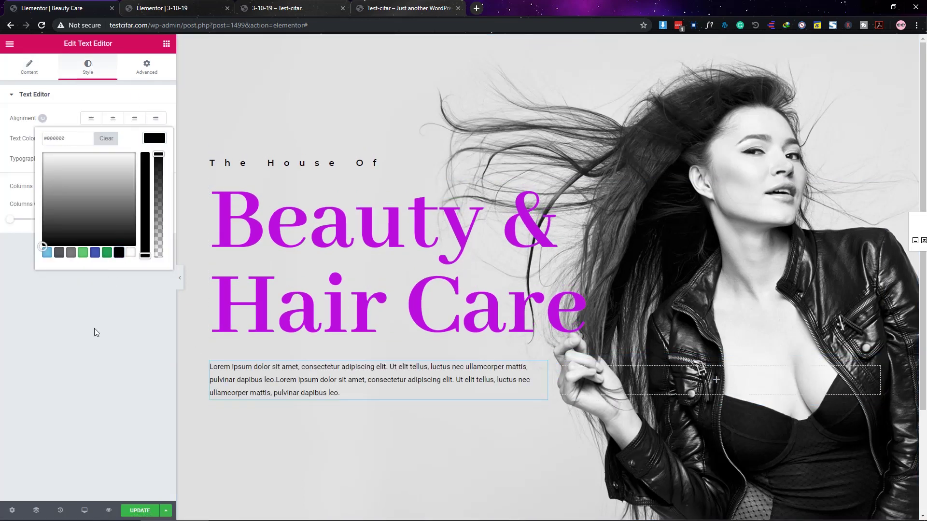
pyautogui.click(94, 332)
# Set the Lorem ipsum paragraph's font family to Open Sans and its size to 17 px.
pyautogui.click(155, 159)
pyautogui.click(129, 185)
pyautogui.write('open')
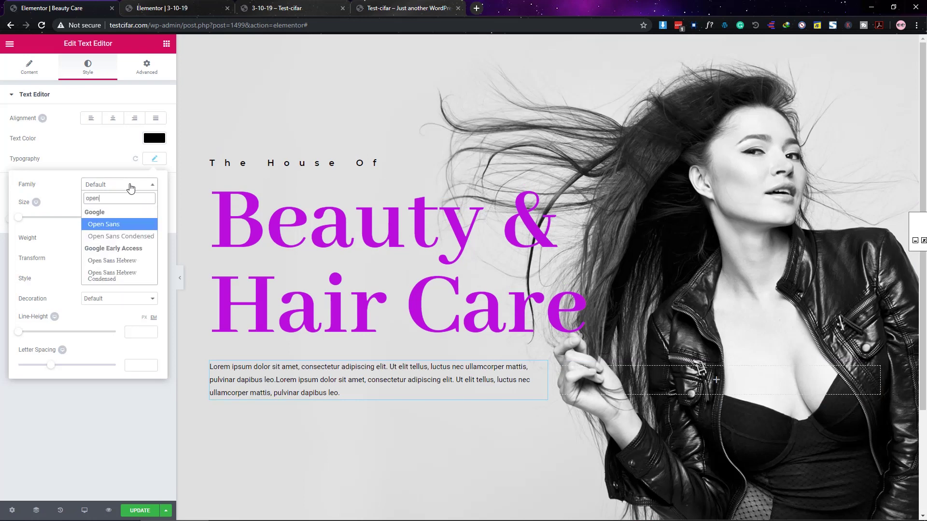
pyautogui.press('Return')
pyautogui.click(136, 217)
pyautogui.write('18')
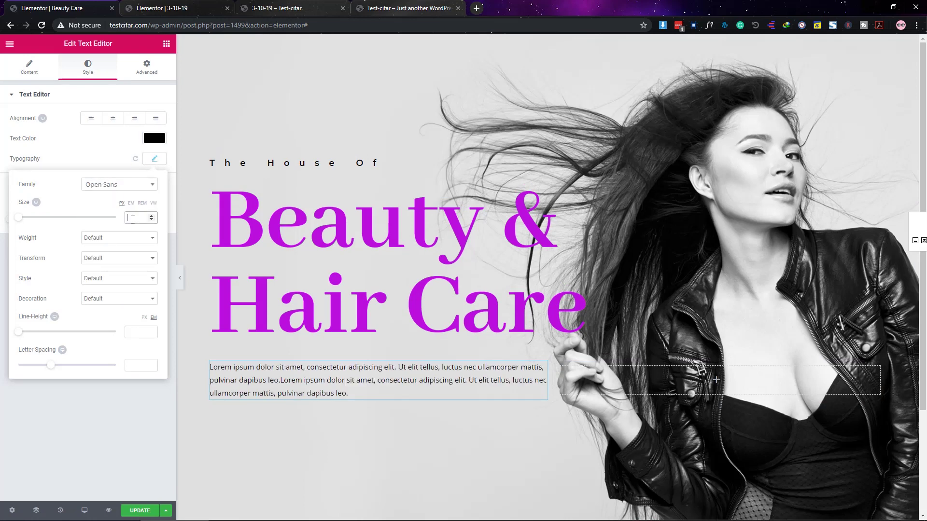
pyautogui.press('Down')
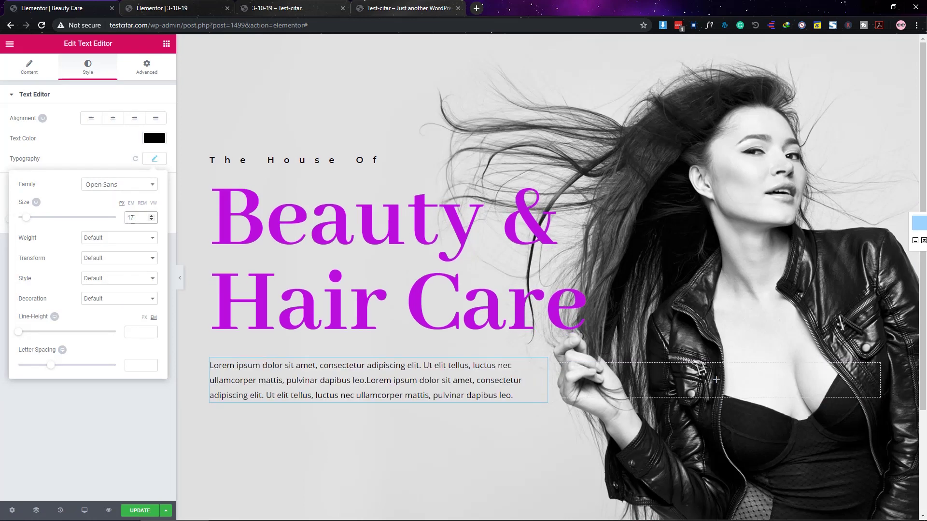
pyautogui.click(140, 433)
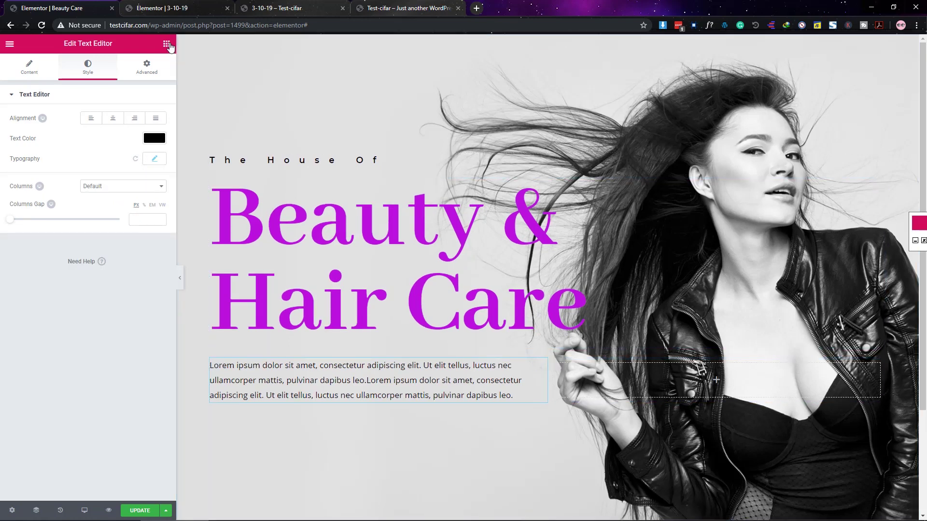
# Add a Button widget below the Lorem ipsum paragraph with the text "Book Now".
pyautogui.click(167, 44)
pyautogui.moveTo(129, 225); pyautogui.dragTo(247, 388)
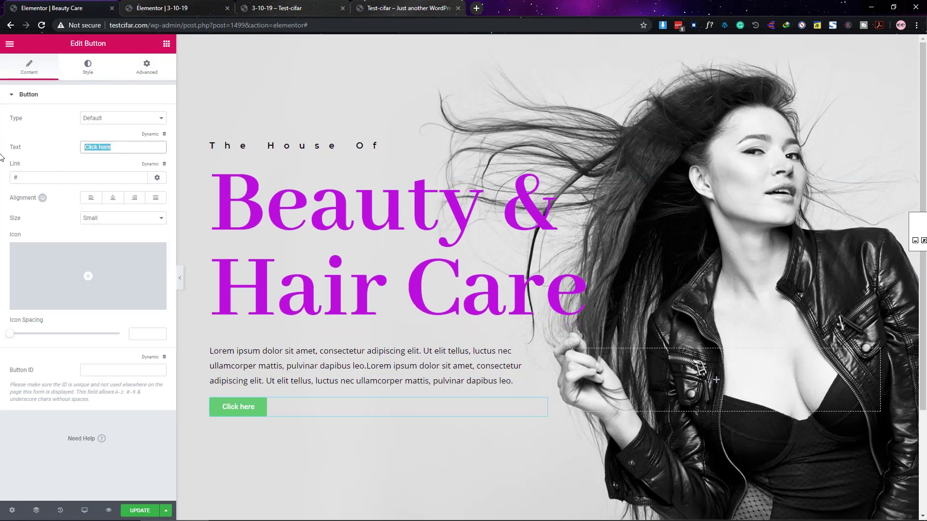
pyautogui.write('Book Now')
# Give the "Book Now" button light gray text and a black background.
pyautogui.click(87, 67)
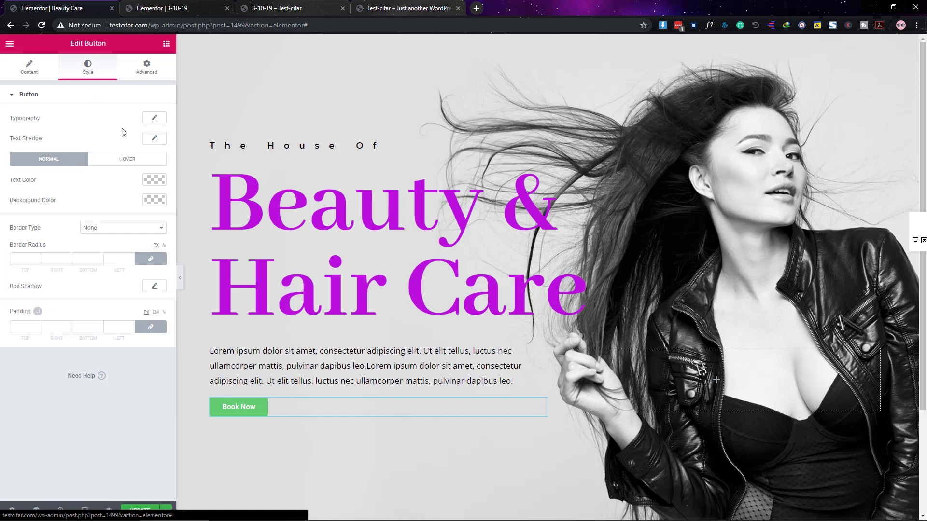
pyautogui.click(154, 180)
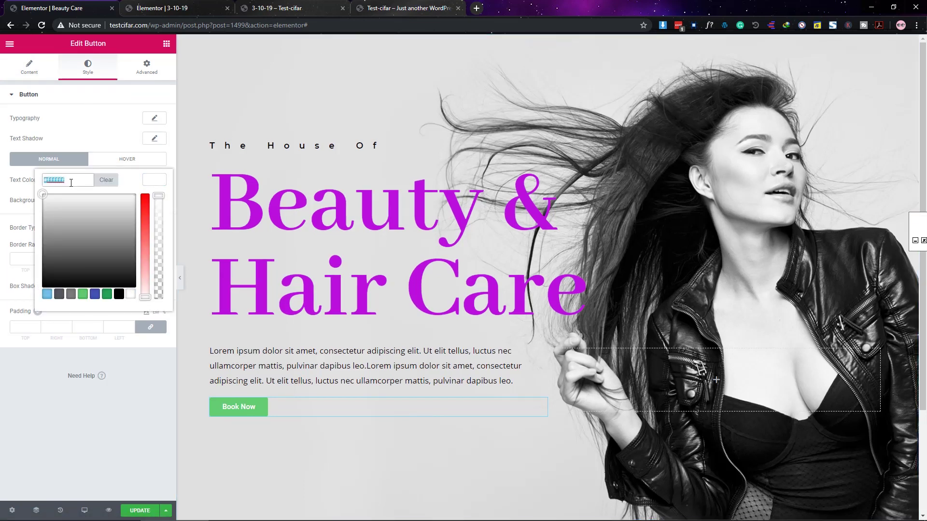
pyautogui.click(129, 206)
pyautogui.click(155, 200)
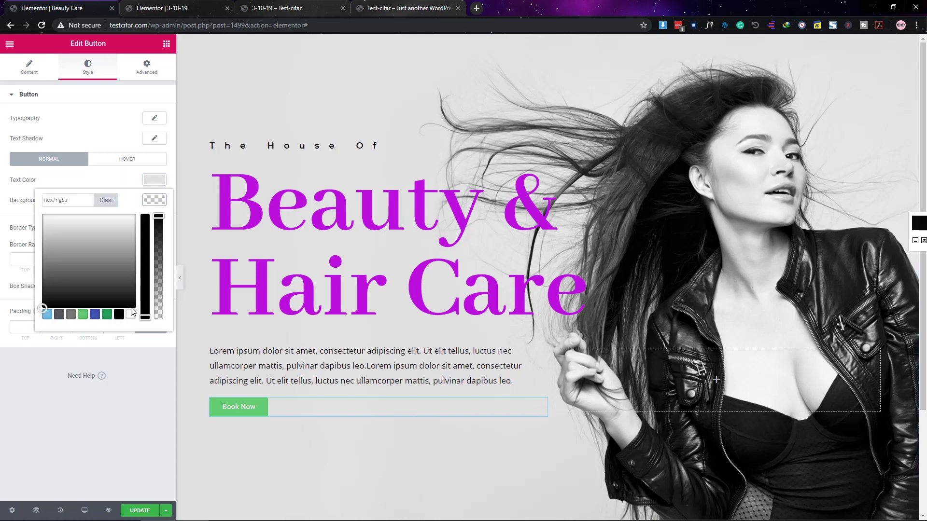
pyautogui.click(117, 376)
# Give the "Book Now" button a solid border with a width of 2 on all sides.
pyautogui.click(115, 228)
pyautogui.click(131, 250)
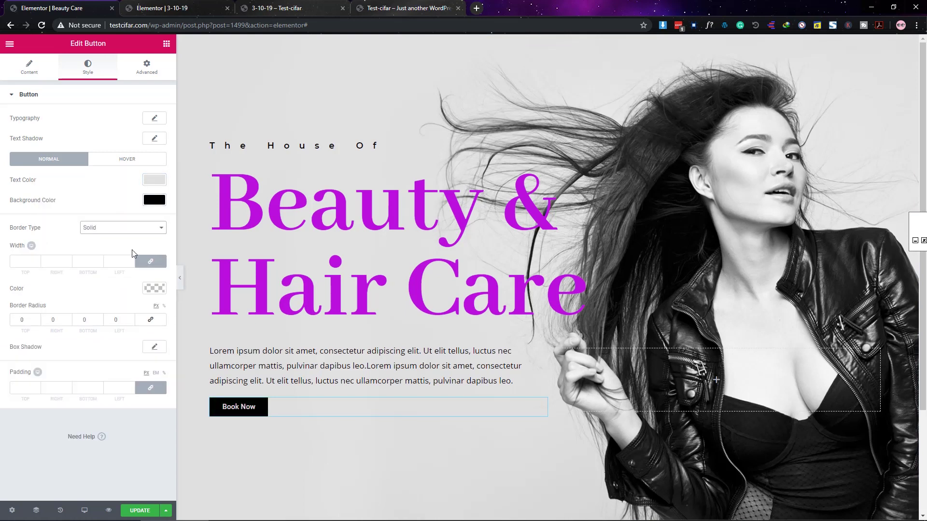
pyautogui.doubleClick(130, 261)
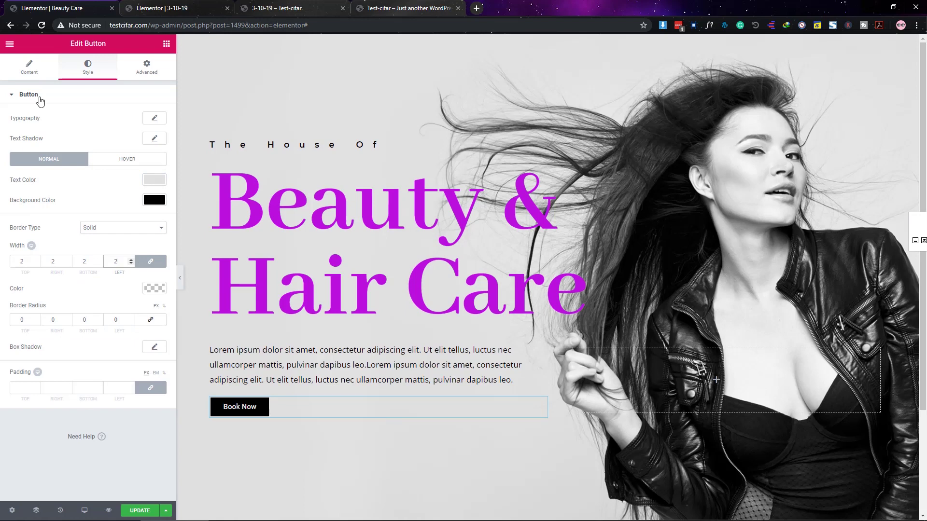
pyautogui.click(29, 66)
pyautogui.click(88, 67)
# Unlink the "Book Now" button's padding values and set them to 15 for top and bottom and 40 for right and left.
pyautogui.click(151, 388)
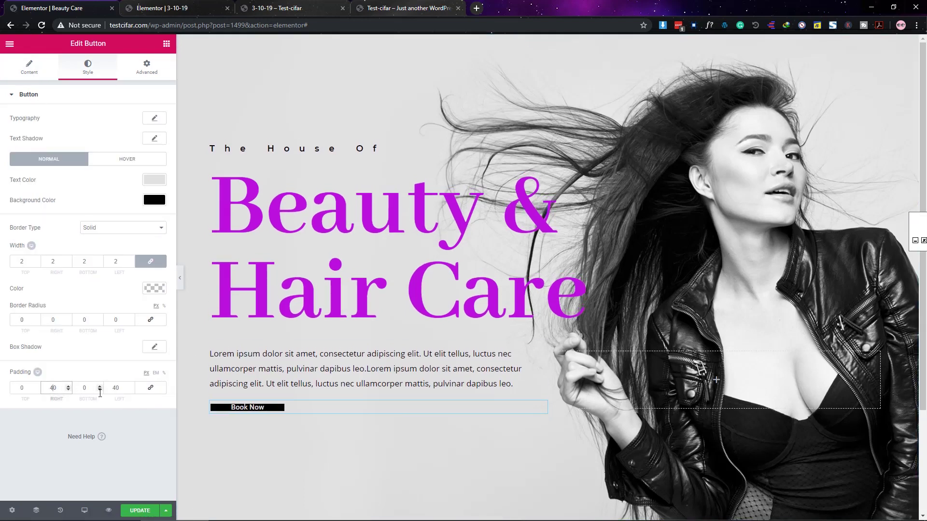
pyautogui.write('15')
pyautogui.doubleClick(22, 387)
pyautogui.write('15')
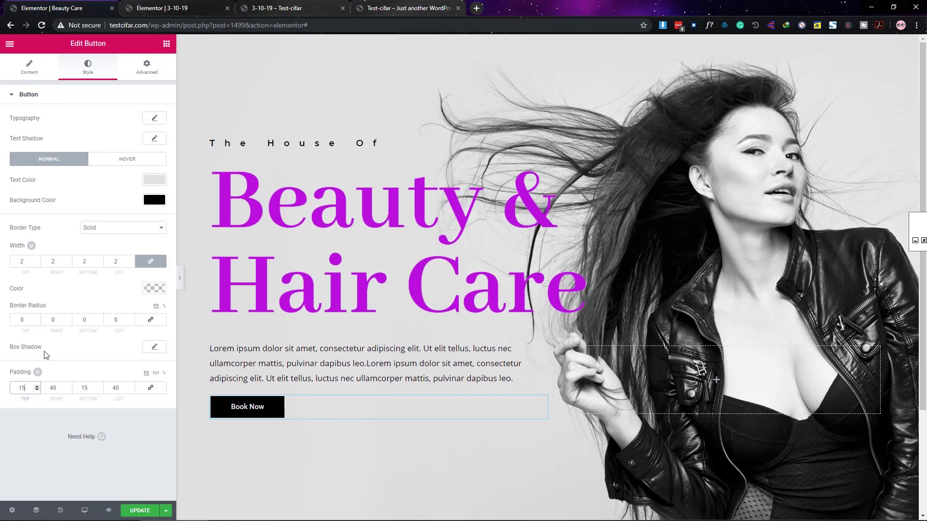
# Set the "Book Now" button's font family to Montserrat.
pyautogui.click(146, 123)
pyautogui.click(136, 144)
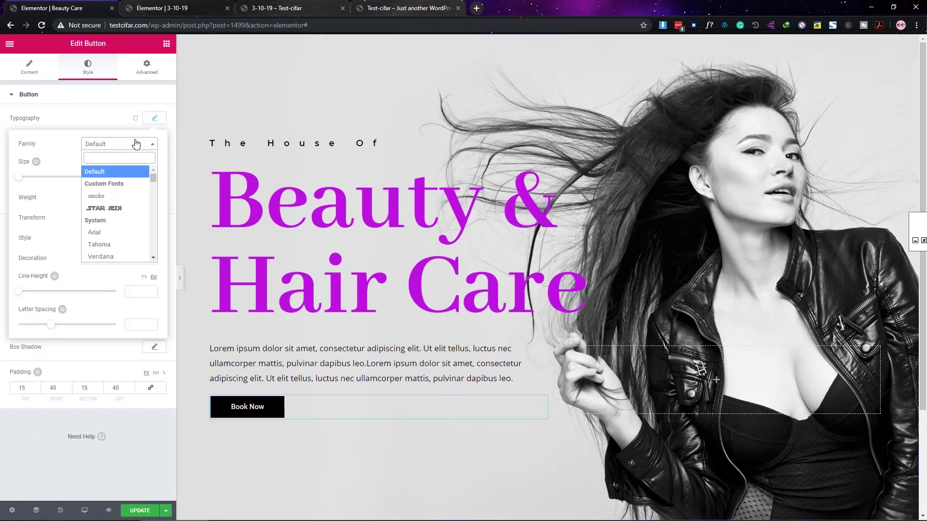
pyautogui.write('mopnt')
pyautogui.press('BackSpace')
pyautogui.press('BackSpace')
pyautogui.press('BackSpace')
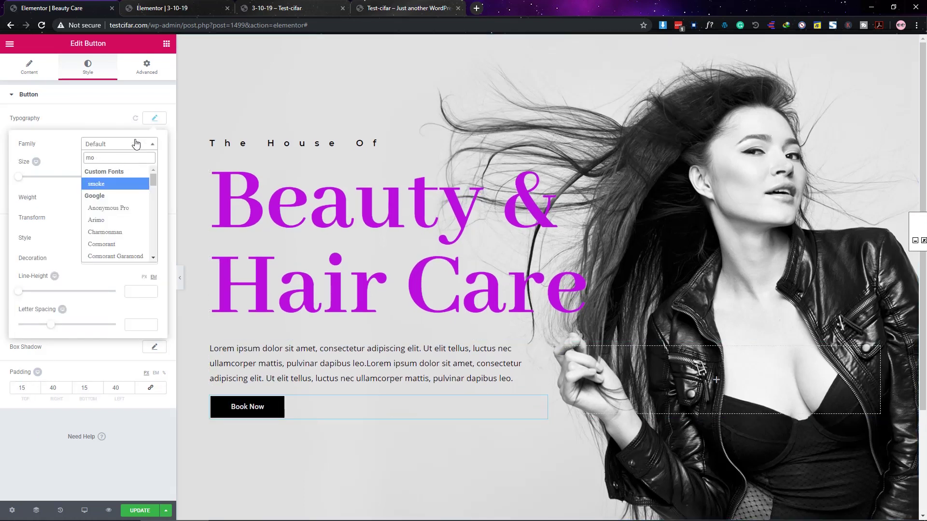
pyautogui.write('nt')
pyautogui.press('Down')
pyautogui.press('Down')
pyautogui.press('Return')
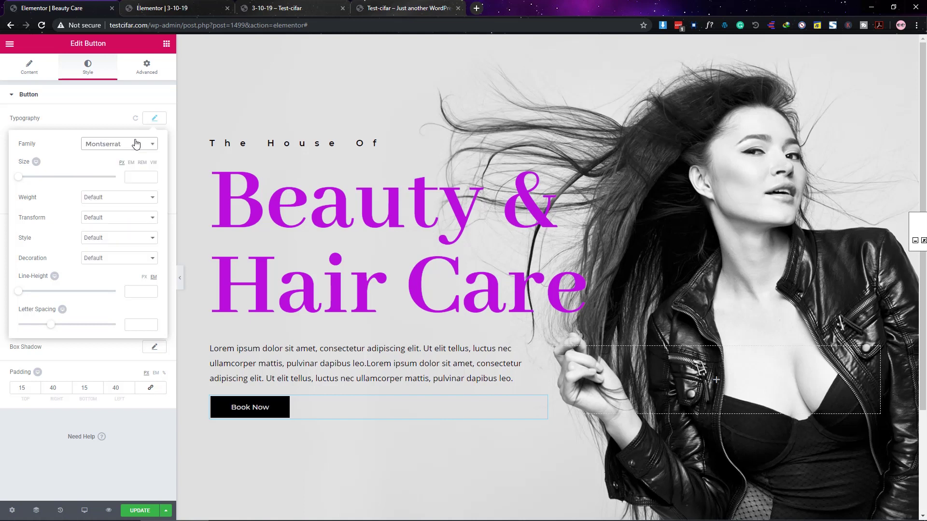
# Set the "Book Now" button's font size to 18 px and its weight to 500.
pyautogui.click(141, 177)
pyautogui.write('18')
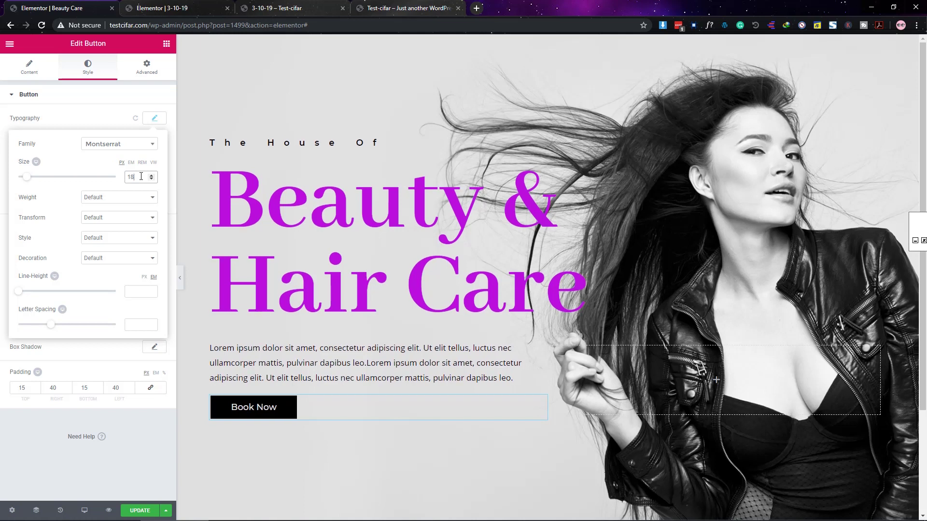
pyautogui.click(134, 198)
pyautogui.click(86, 273)
pyautogui.click(108, 198)
pyautogui.click(99, 237)
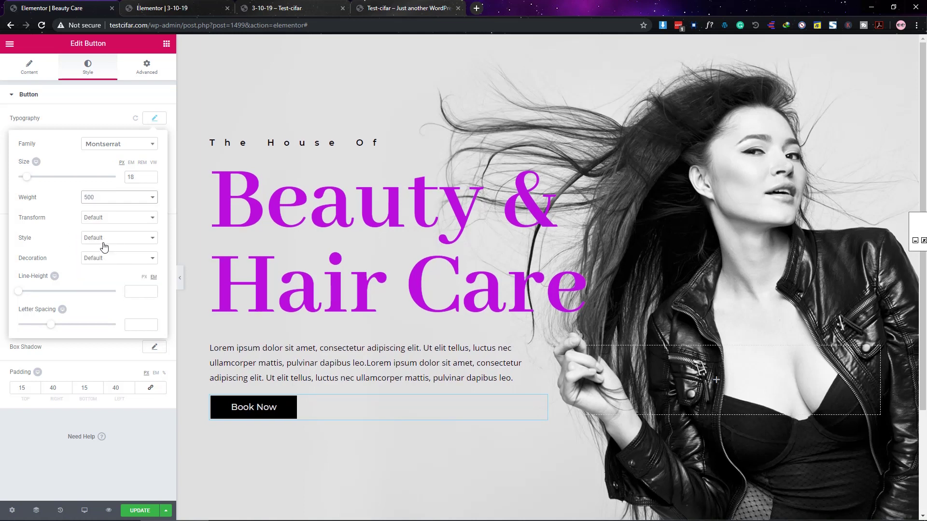
# Make the "Book Now" button's text uppercase with a letter spacing of 3.
pyautogui.click(104, 220)
pyautogui.click(104, 230)
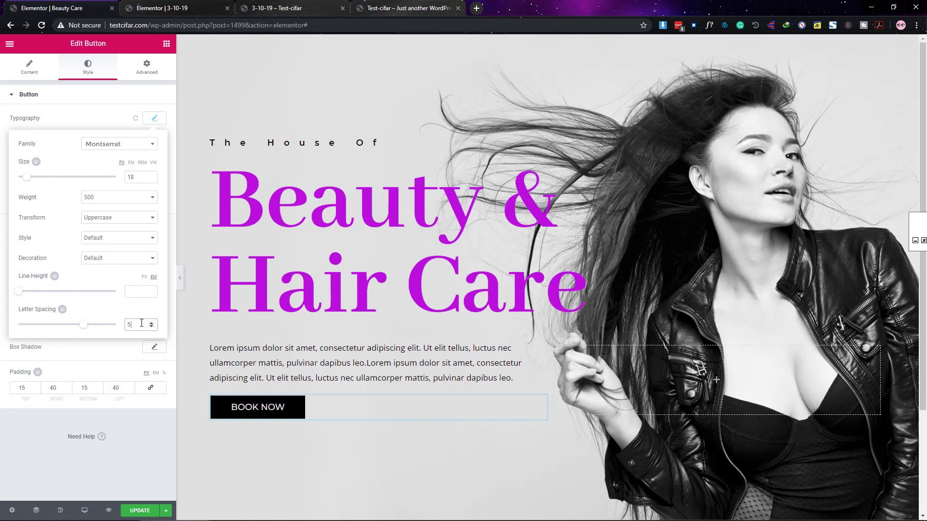
pyautogui.press('BackSpace')
pyautogui.write('3')
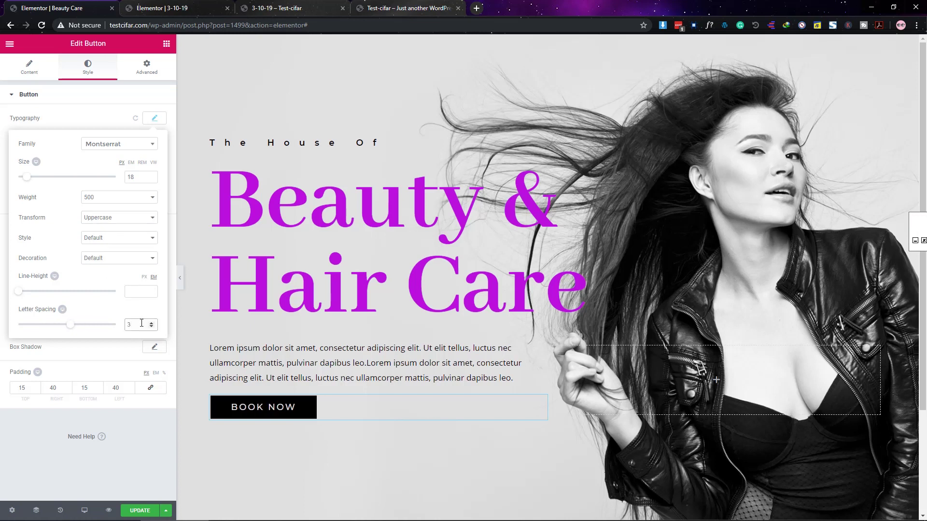
pyautogui.click(82, 127)
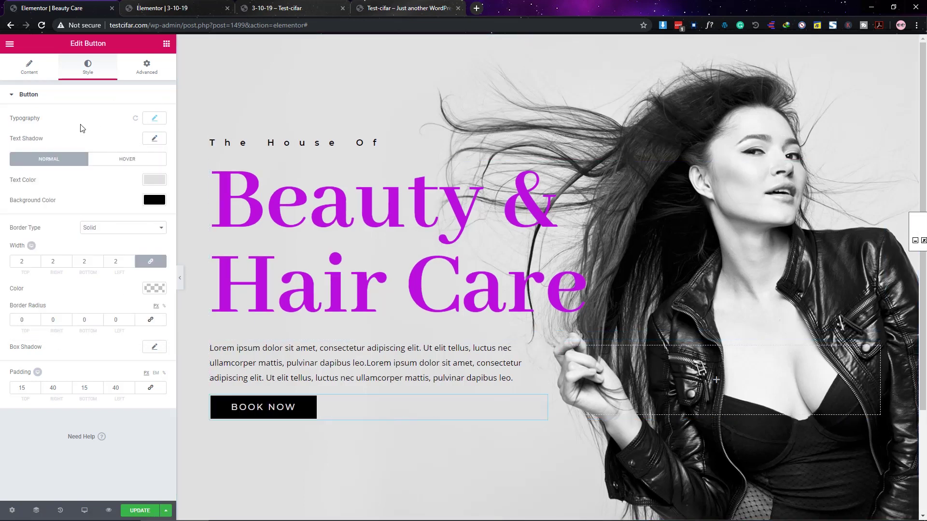
# Give the "Book Now" button's hover state black text and an E1E1E1 background.
pyautogui.click(124, 165)
pyautogui.click(155, 179)
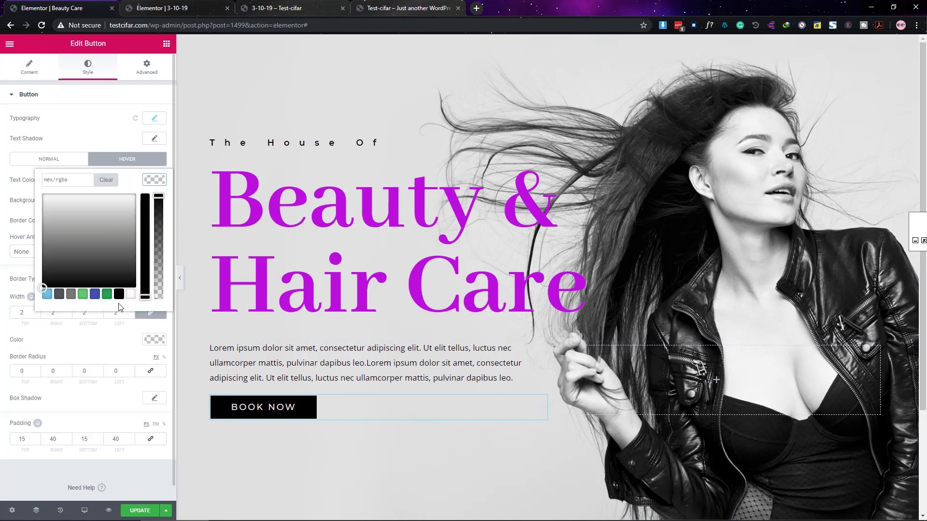
pyautogui.click(118, 294)
pyautogui.click(155, 180)
pyautogui.click(154, 200)
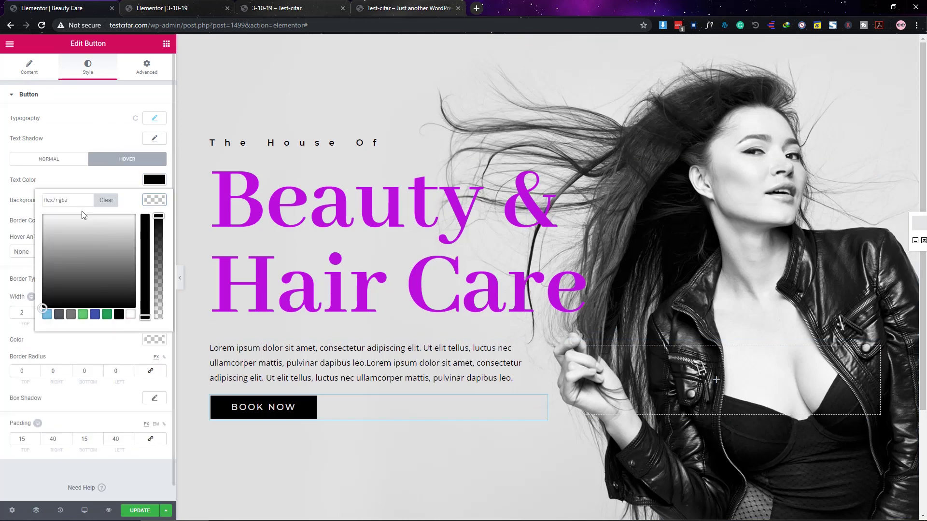
pyautogui.write('E1E1E1')
pyautogui.press('Return')
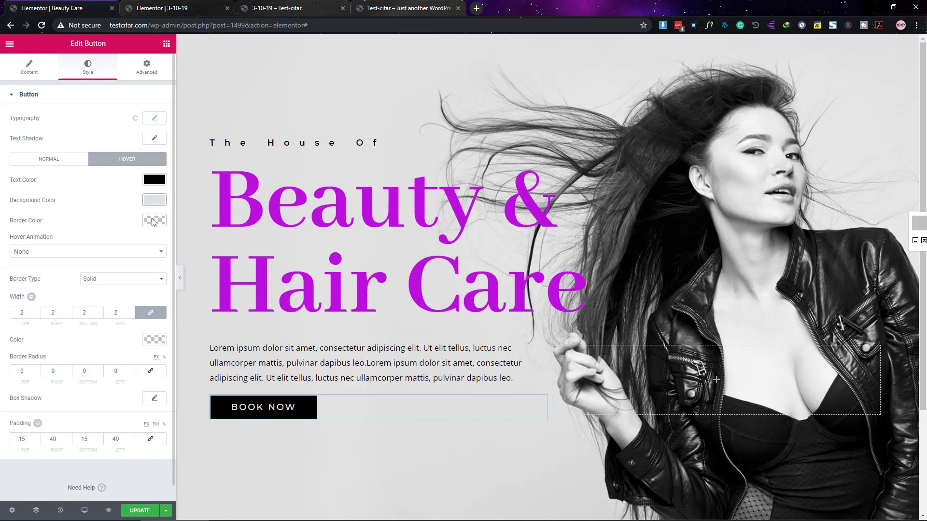
# Set the button's hover border color to black with the Bob hover animation, and update the page.
pyautogui.click(155, 220)
pyautogui.click(155, 221)
pyautogui.click(141, 255)
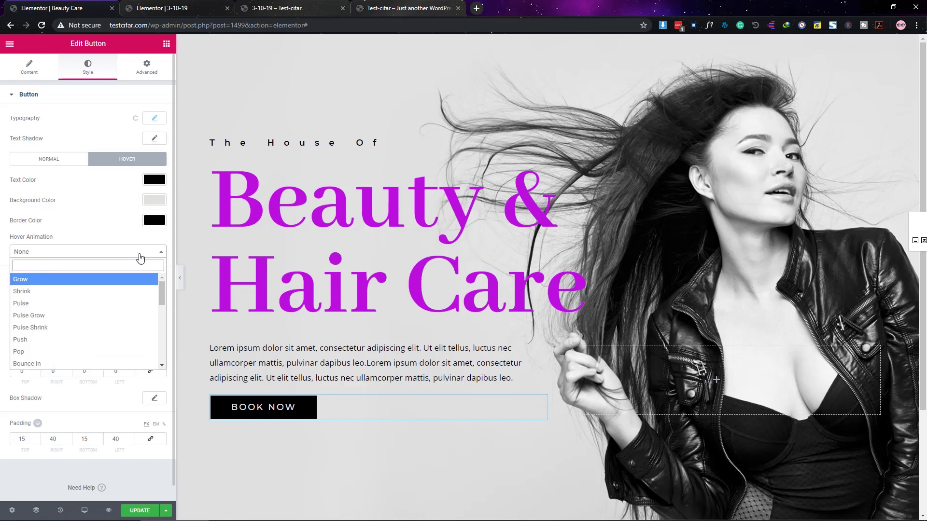
pyautogui.write('bob')
pyautogui.press('Return')
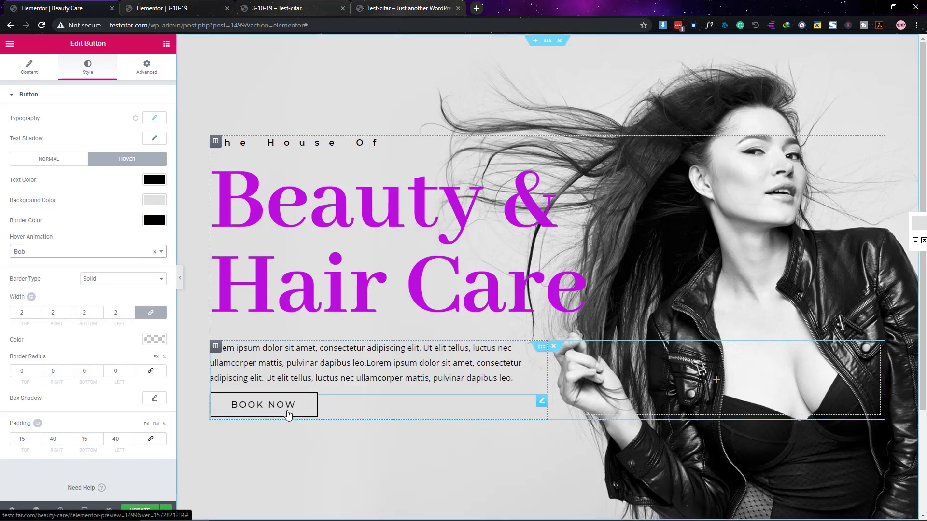
pyautogui.click(140, 510)
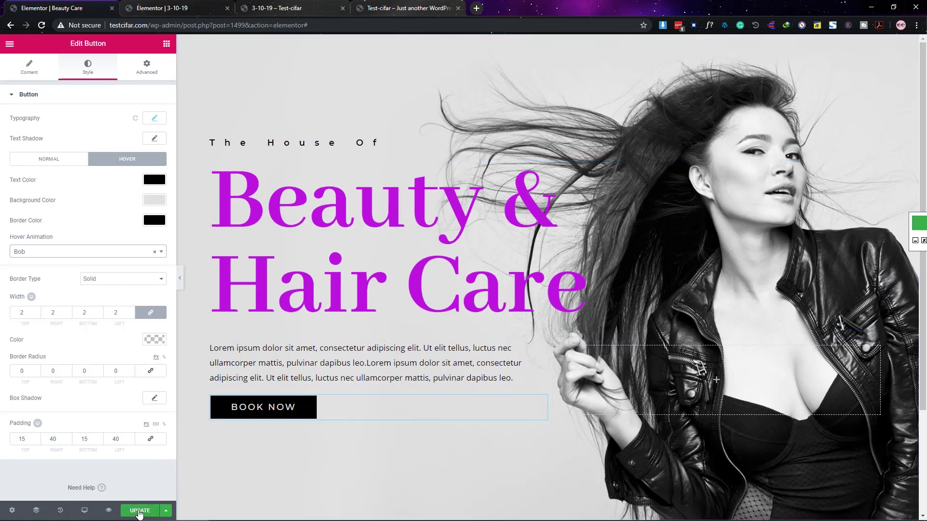
# Make the purple text color of the "Beauty & Hair Care" heading partly transparent.
pyautogui.click(352, 242)
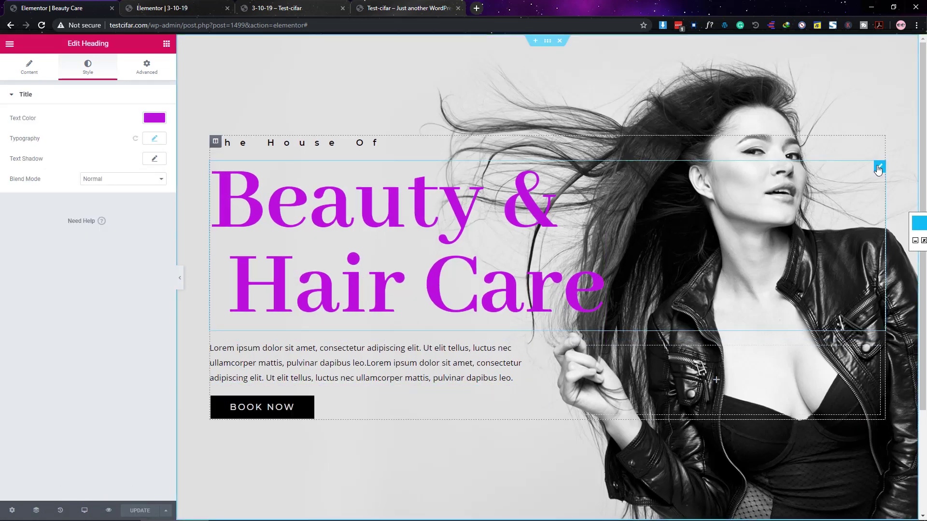
pyautogui.click(154, 118)
pyautogui.moveTo(159, 167); pyautogui.dragTo(159, 174)
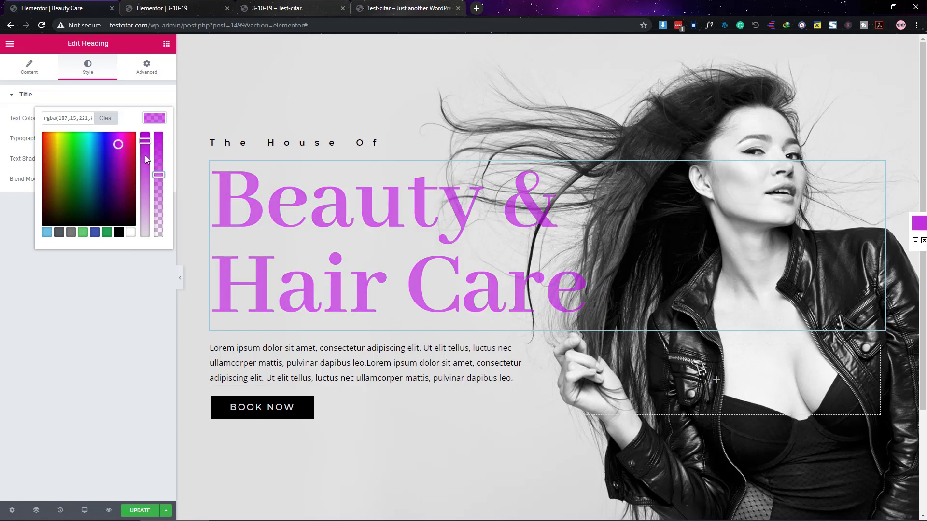
pyautogui.press('Escape')
# Set the "Beauty & Hair Care" heading's blend mode to Color Dodge and update the page.
pyautogui.click(154, 139)
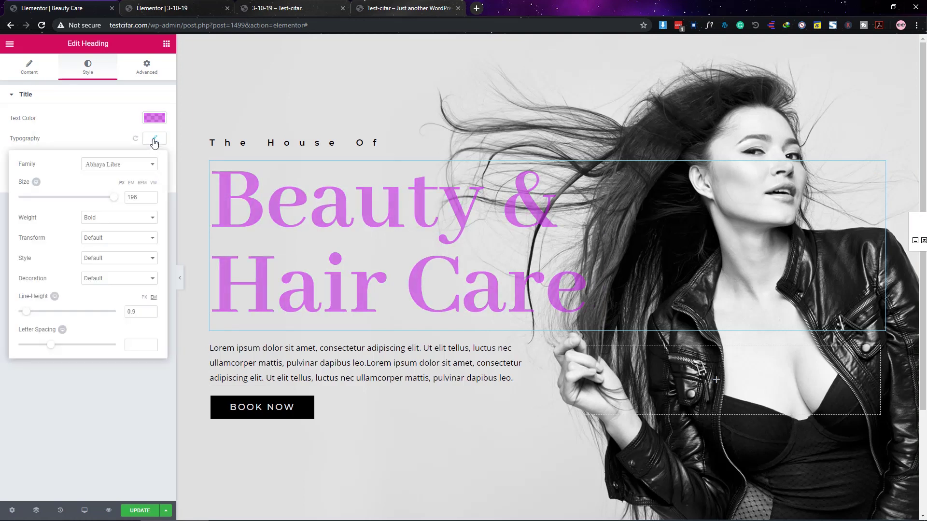
pyautogui.click(154, 138)
pyautogui.click(123, 179)
pyautogui.click(111, 228)
pyautogui.click(139, 510)
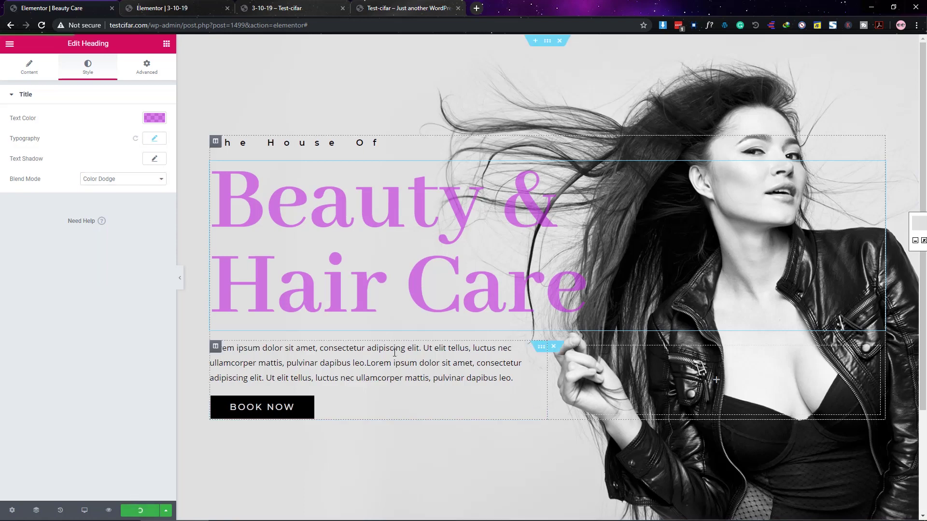
# Add a new two-column section below the hero section.
pyautogui.scroll(-3, 481, 317)
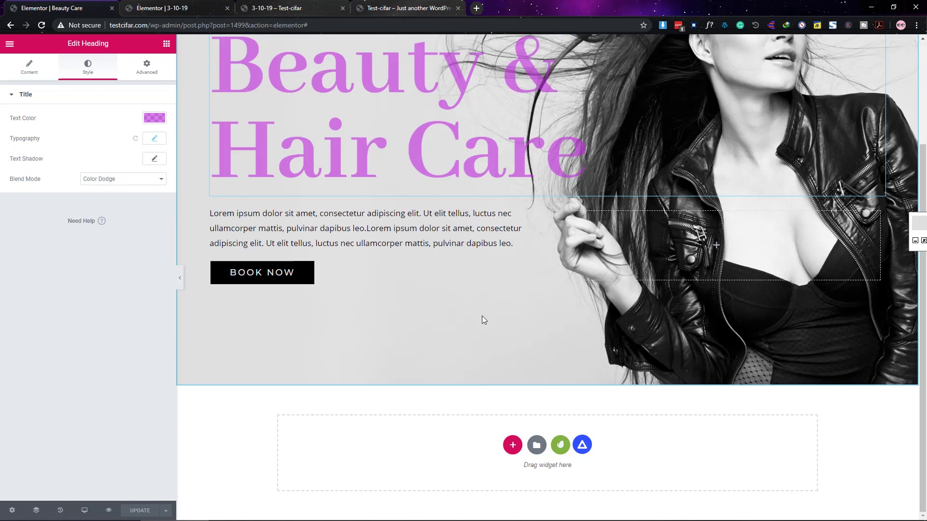
pyautogui.click(511, 445)
pyautogui.click(467, 464)
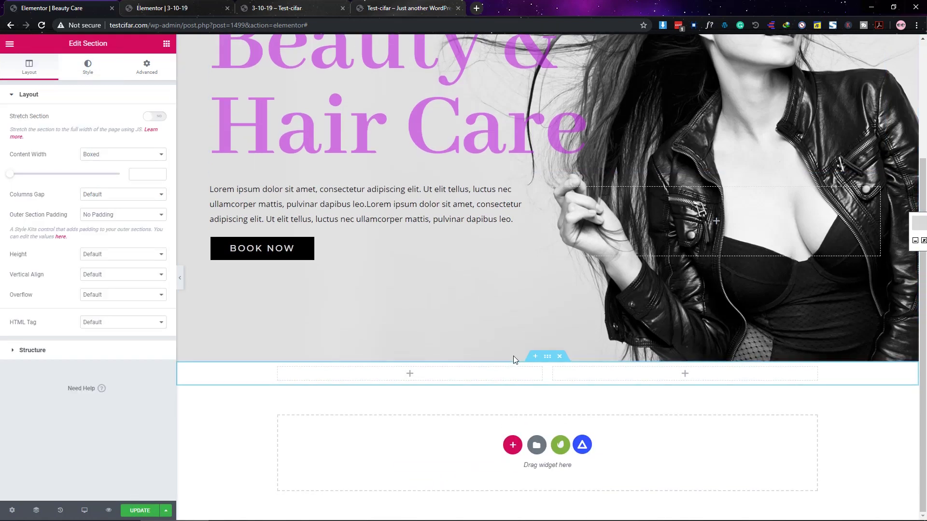
# Stretch the new two-column section, with Full Width content and No Gap between its columns.
pyautogui.click(122, 155)
pyautogui.click(113, 173)
pyautogui.click(105, 176)
pyautogui.click(96, 189)
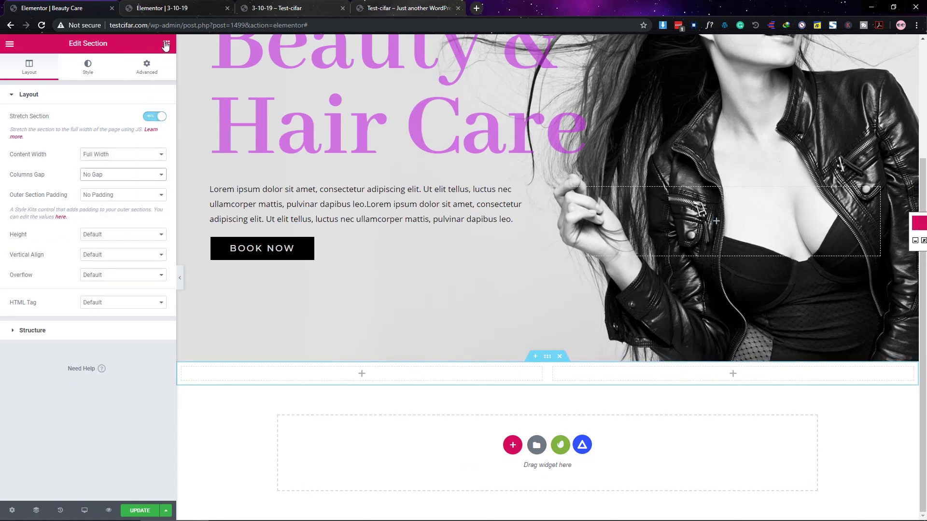
# Give the left column of the new section a classic background in semi-transparent black.
pyautogui.click(182, 368)
pyautogui.click(87, 66)
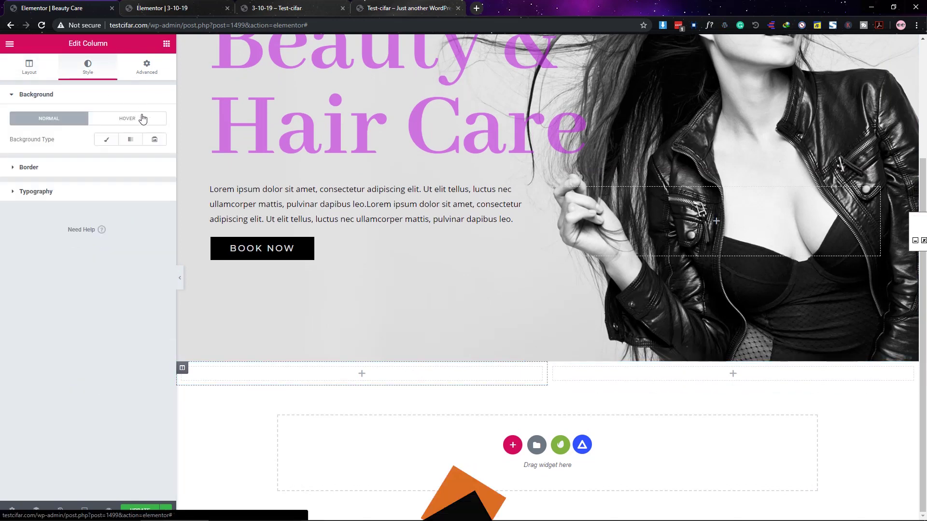
pyautogui.click(106, 139)
pyautogui.click(154, 159)
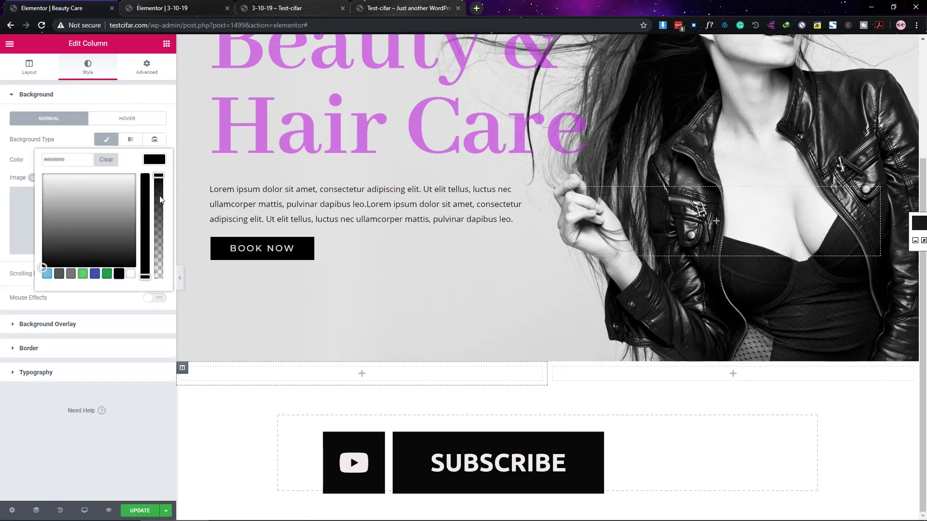
pyautogui.click(159, 219)
# Add an Inner Section to the dark left column and a heading reading "Our Socials" in its first inner column.
pyautogui.click(166, 45)
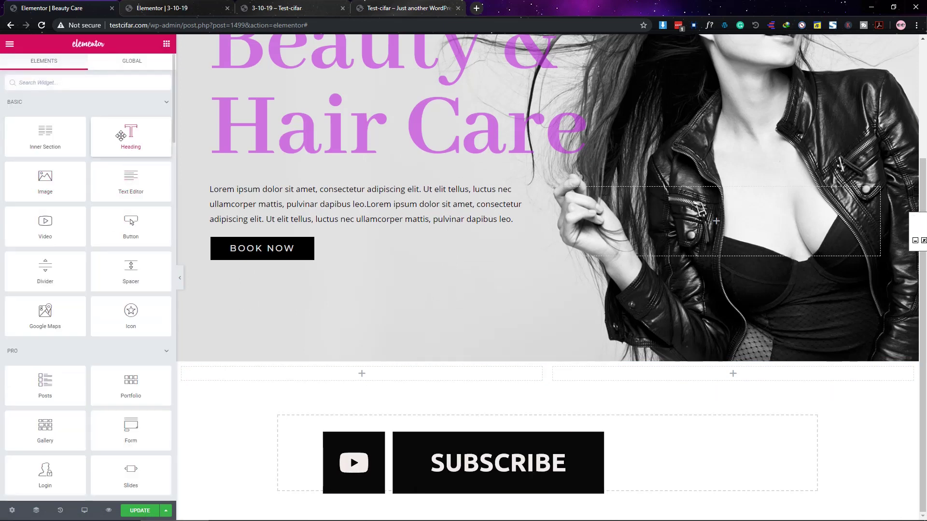
pyautogui.moveTo(42, 141); pyautogui.dragTo(343, 376)
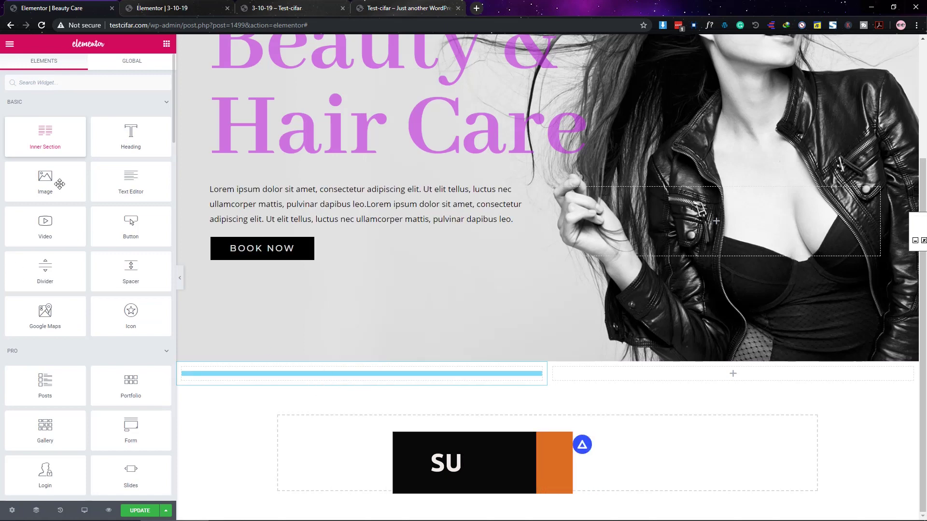
pyautogui.click(166, 44)
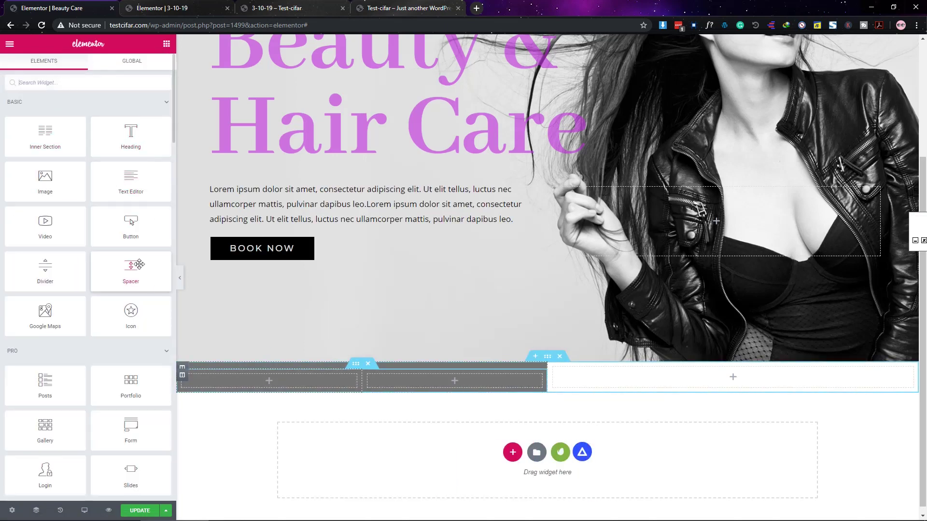
pyautogui.moveTo(130, 138); pyautogui.dragTo(246, 379)
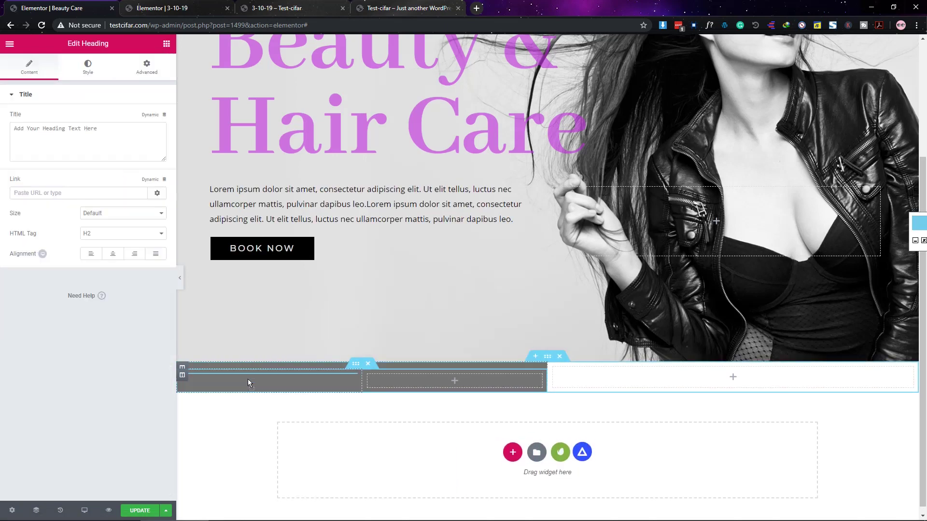
pyautogui.write('Our Socials')
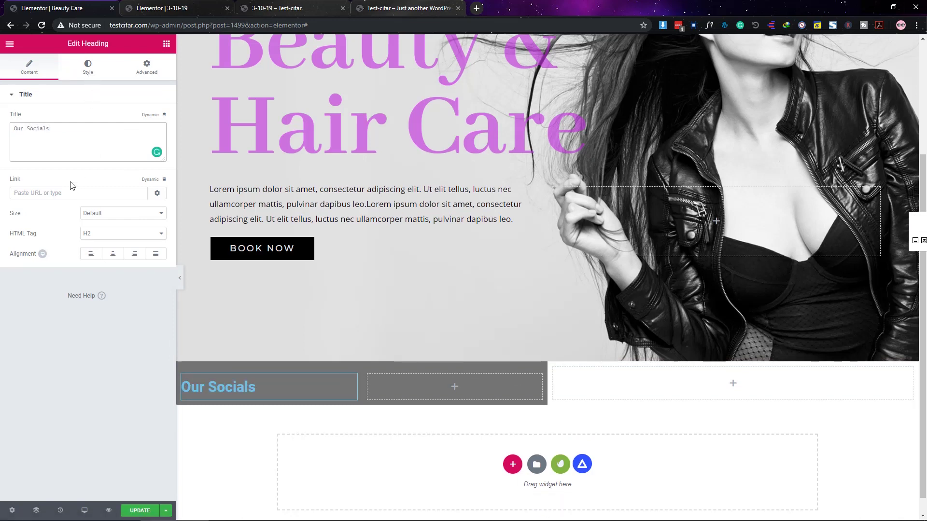
# Set the "Our Socials" heading's text color to light gray.
pyautogui.click(85, 71)
pyautogui.click(153, 118)
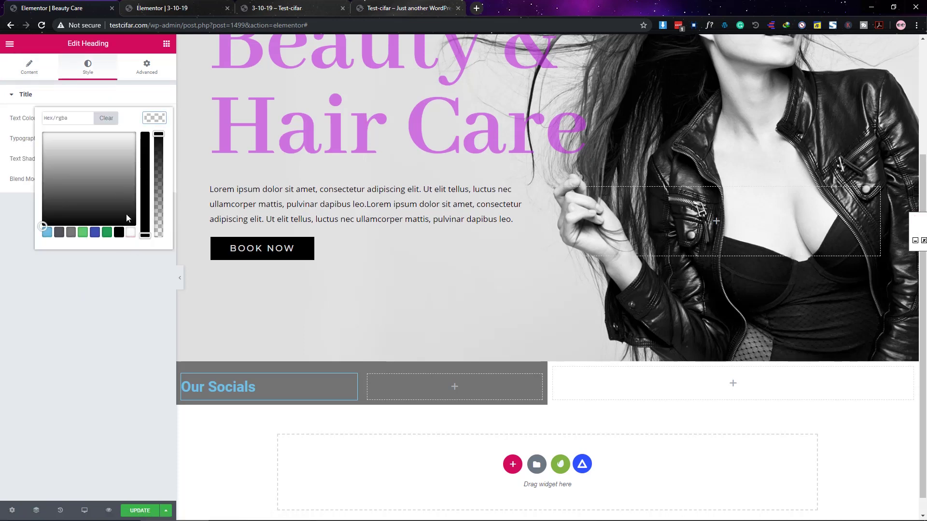
pyautogui.click(130, 232)
pyautogui.click(100, 314)
# Set the "Our Socials" heading to Open Sans at 15 px with wider letter spacing.
pyautogui.click(154, 138)
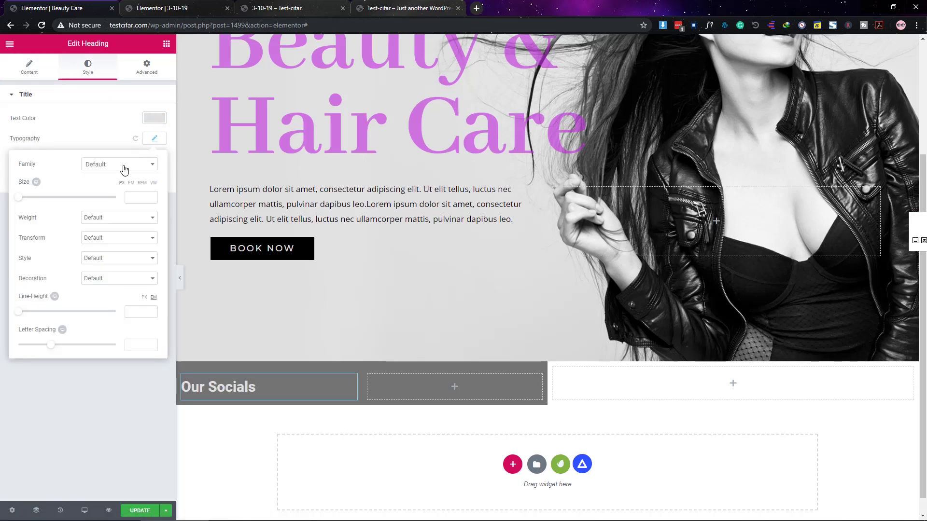
pyautogui.click(124, 164)
pyautogui.write('open')
pyautogui.press('Return')
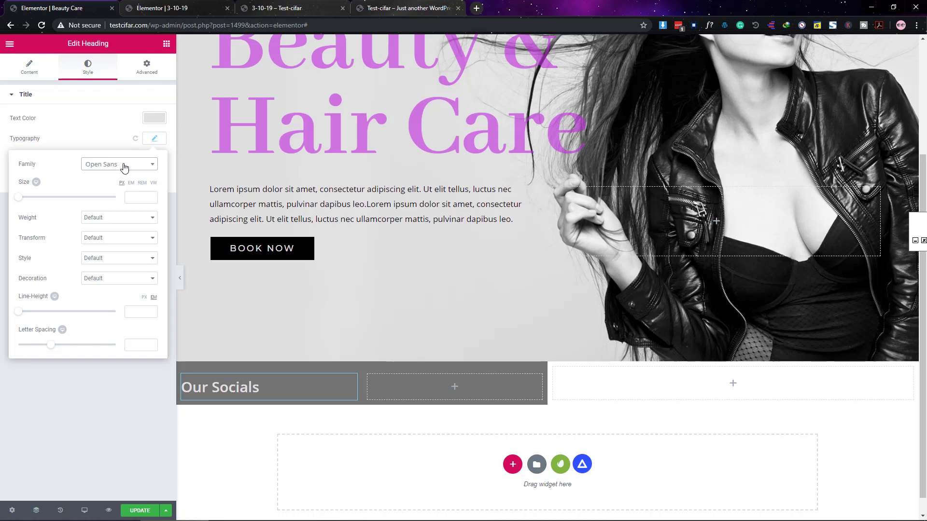
pyautogui.click(138, 197)
pyautogui.write('15')
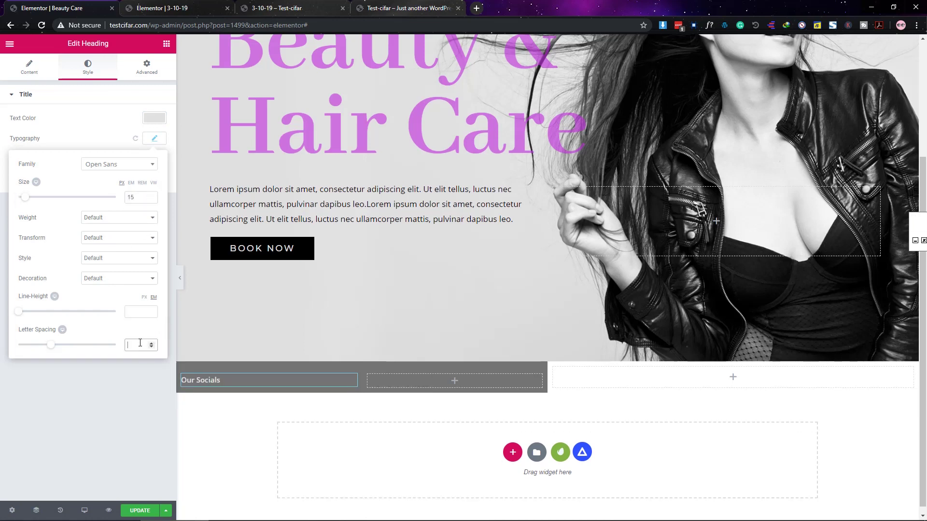
pyautogui.click(124, 424)
# Center the "Our Socials" heading and narrow its inner column.
pyautogui.click(32, 80)
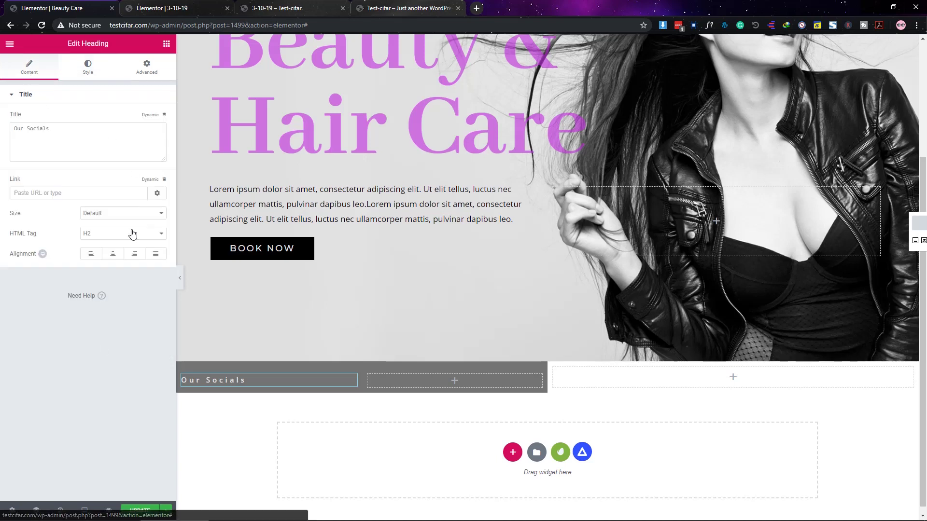
pyautogui.click(113, 253)
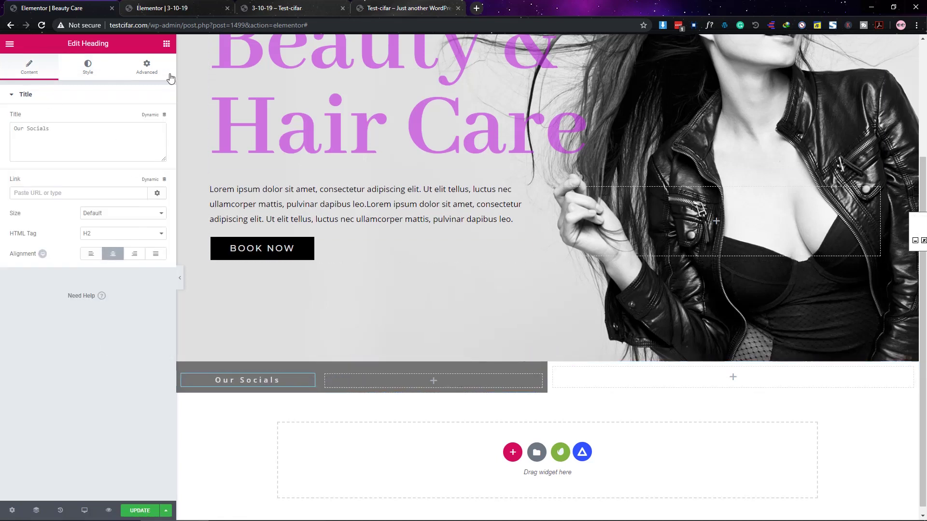
# Add a Social Icons widget to the empty inner column beside the "Our Socials" heading.
pyautogui.click(166, 44)
pyautogui.write('soci')
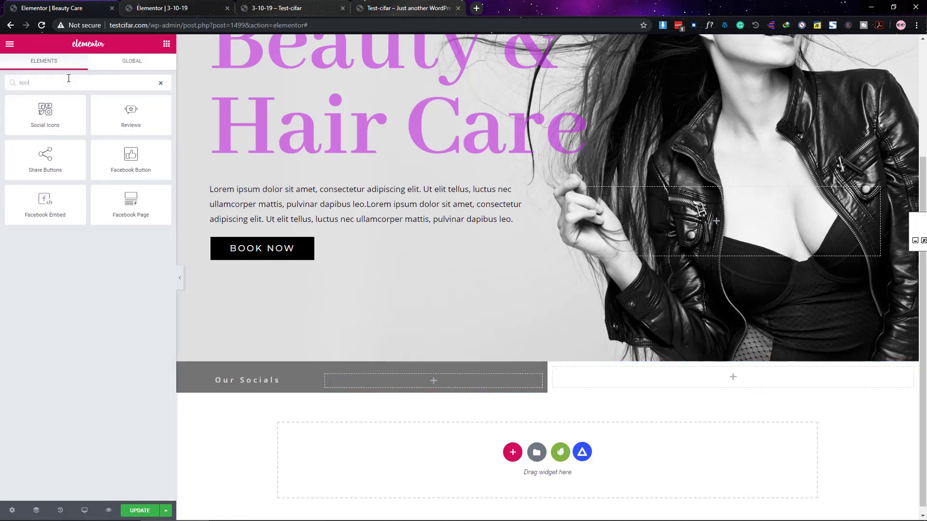
pyautogui.moveTo(45, 111); pyautogui.dragTo(414, 388)
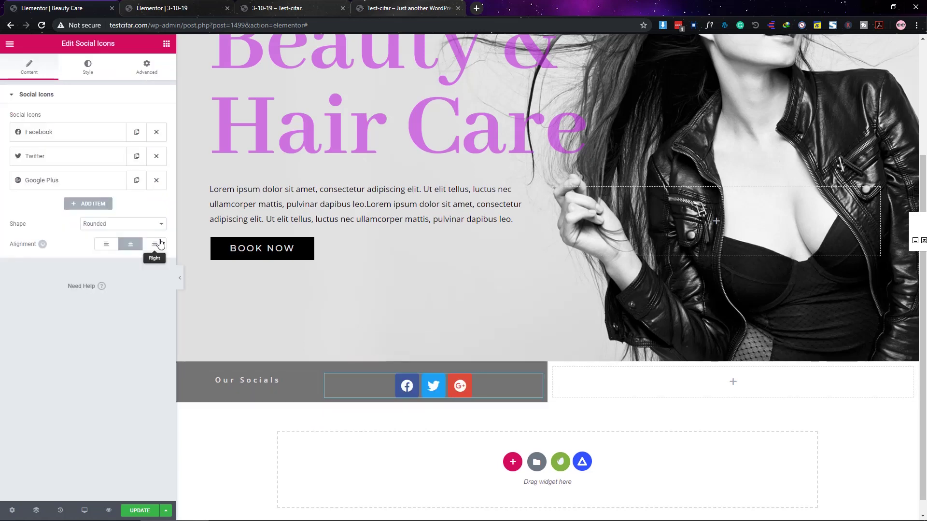
# Add an Instagram item and a Wordpress item to the social icons list.
pyautogui.click(89, 201)
pyautogui.click(99, 273)
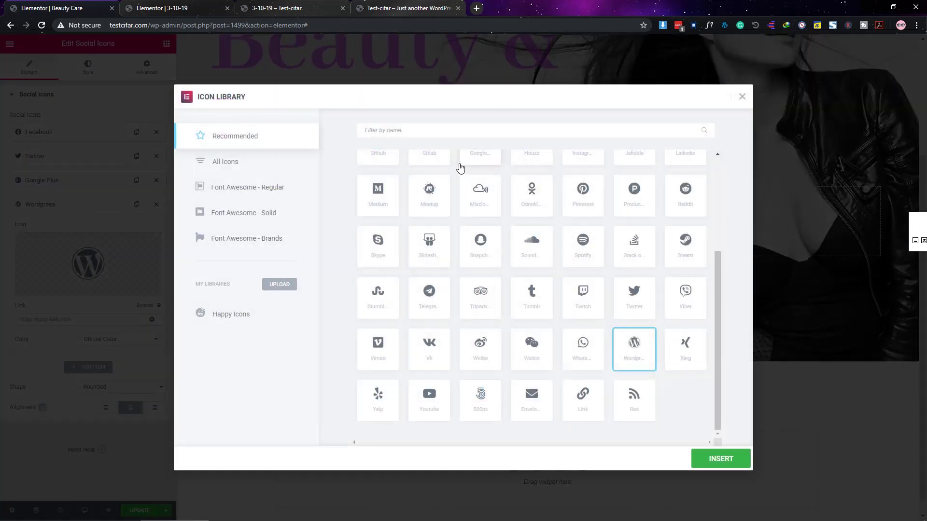
pyautogui.write('ins')
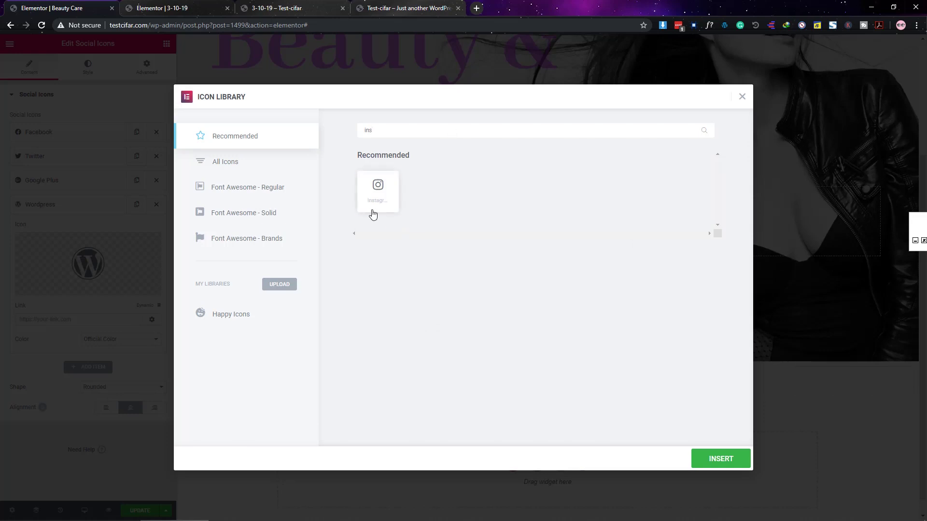
pyautogui.click(373, 215)
pyautogui.click(721, 459)
pyautogui.click(35, 205)
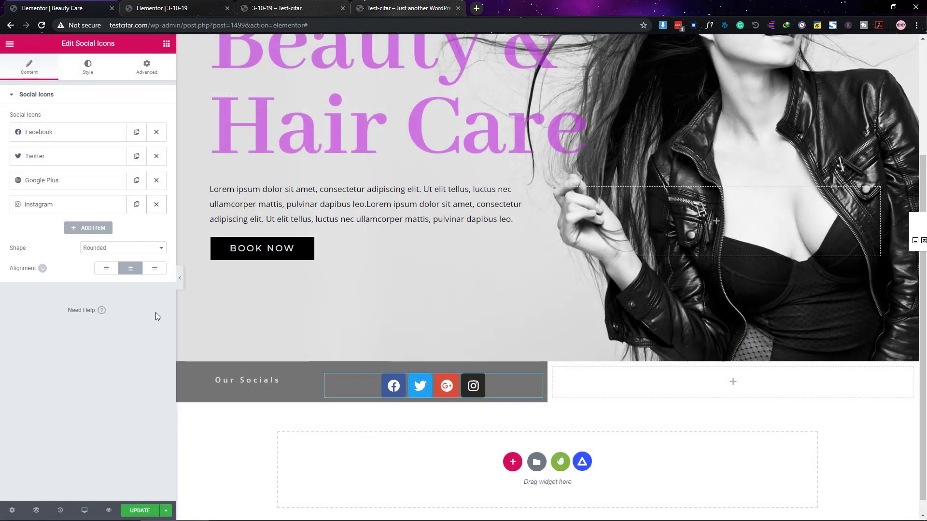
pyautogui.click(79, 228)
pyautogui.click(79, 231)
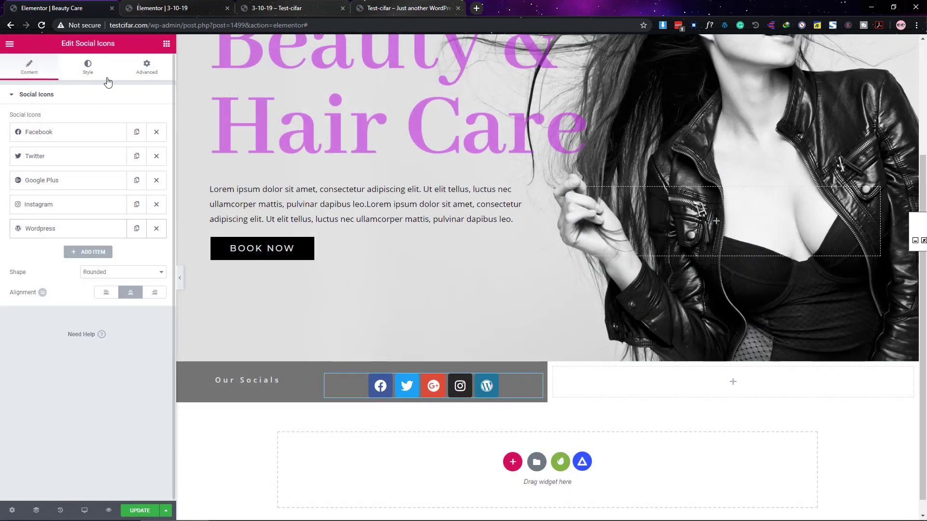
# Switch the social icons to custom color and make their primary color fully transparent.
pyautogui.click(107, 78)
pyautogui.click(126, 120)
pyautogui.click(120, 136)
pyautogui.click(151, 138)
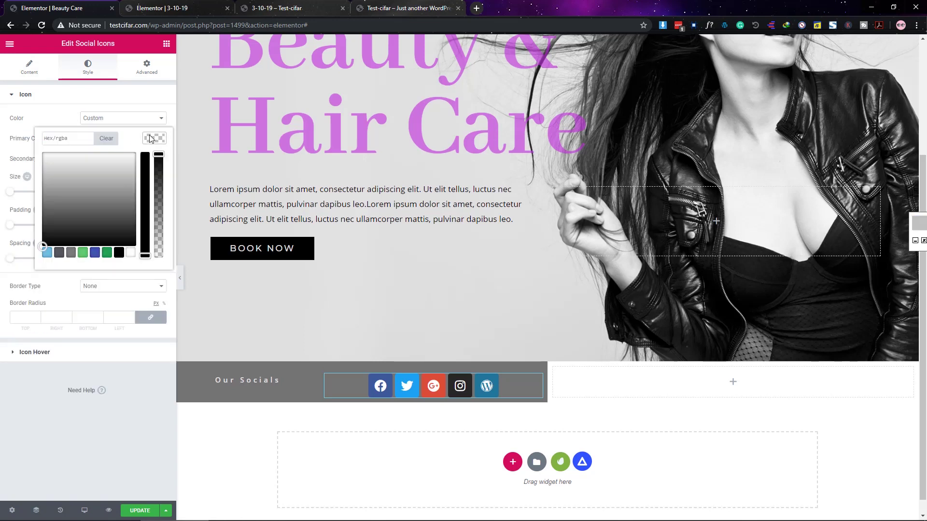
pyautogui.moveTo(155, 227); pyautogui.dragTo(159, 274)
pyautogui.click(122, 420)
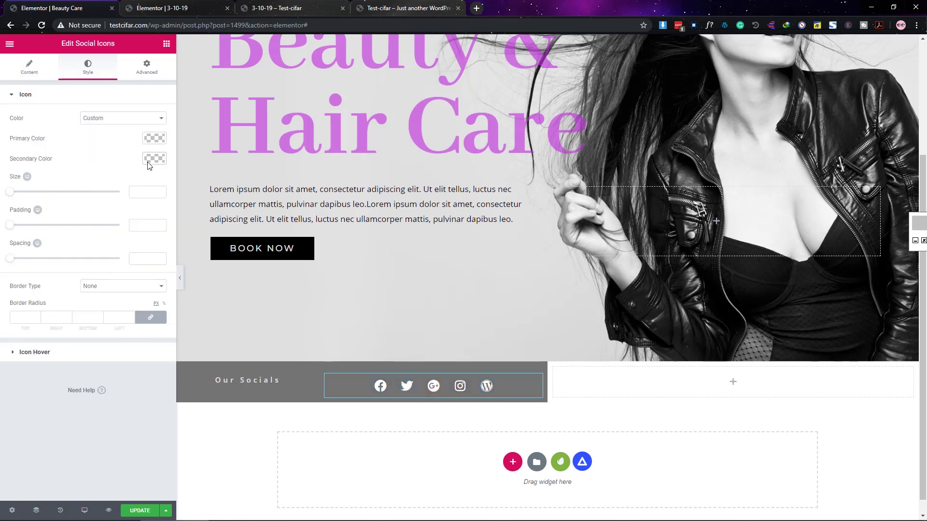
# Set the social icons' secondary color to #e1e1e1 and their size to 20.
pyautogui.click(155, 158)
pyautogui.click(131, 173)
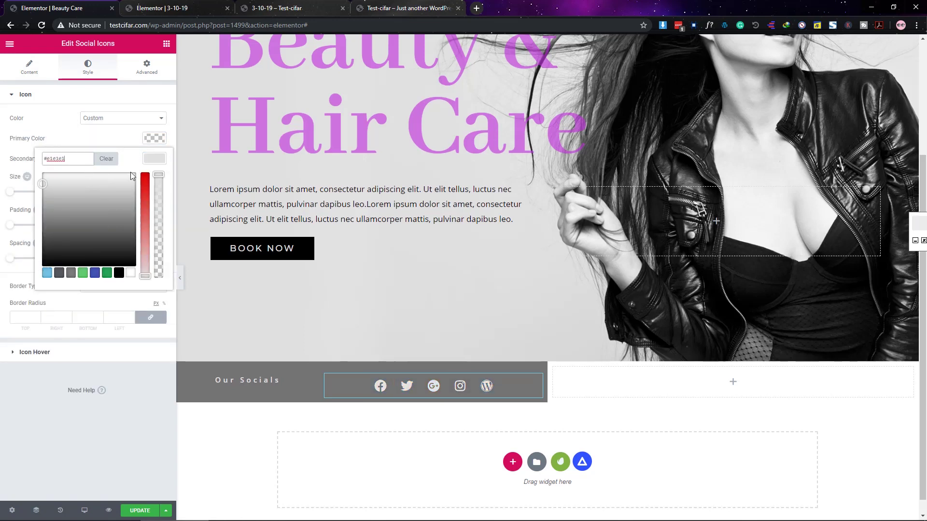
pyautogui.click(151, 158)
pyautogui.write('20')
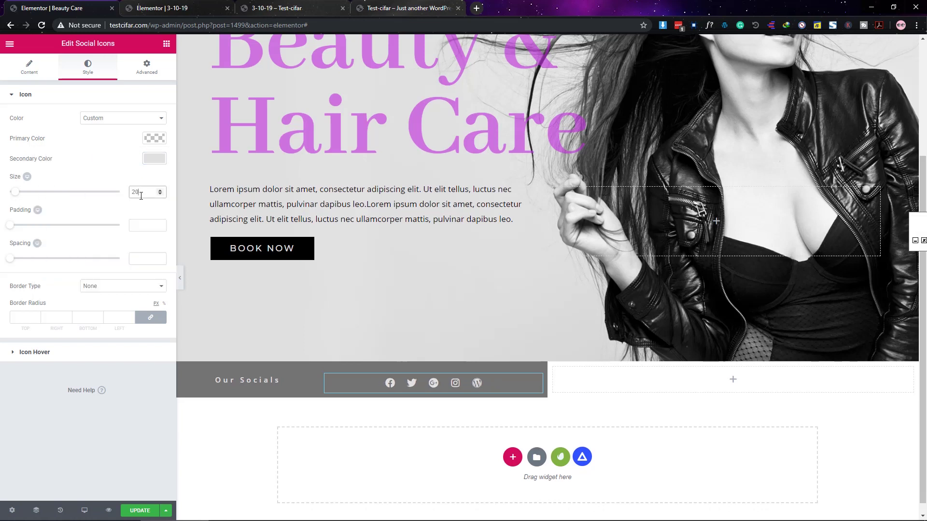
# Set the social icons' padding to 0.5.
pyautogui.write('0')
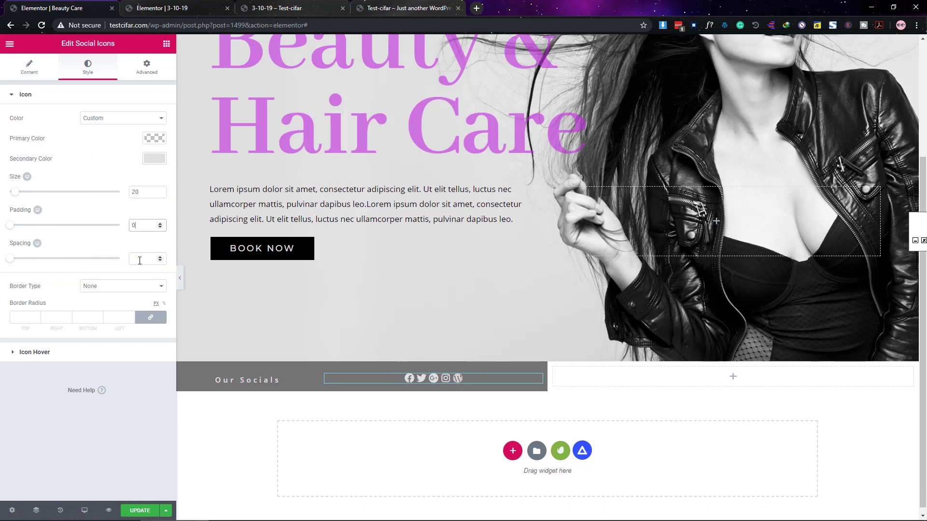
pyautogui.press('BackSpace')
pyautogui.write('5')
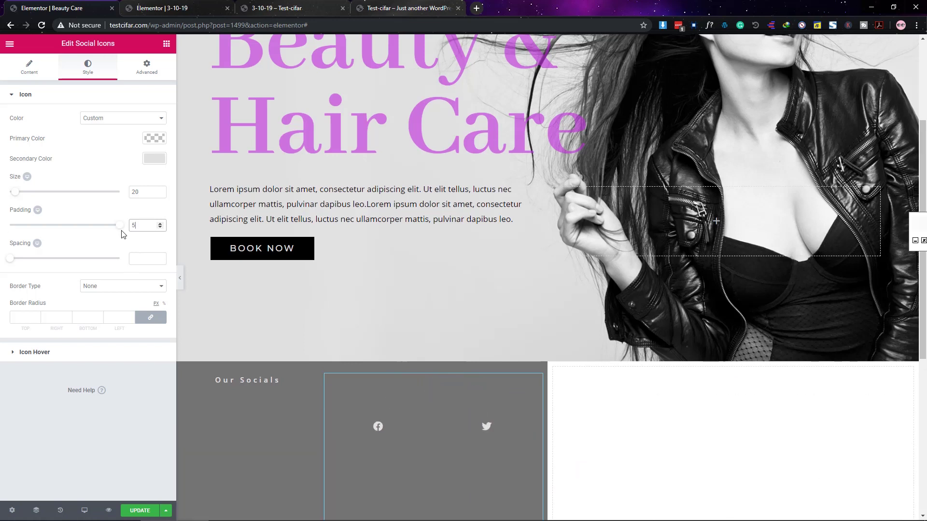
pyautogui.moveTo(119, 228); pyautogui.dragTo(13, 228)
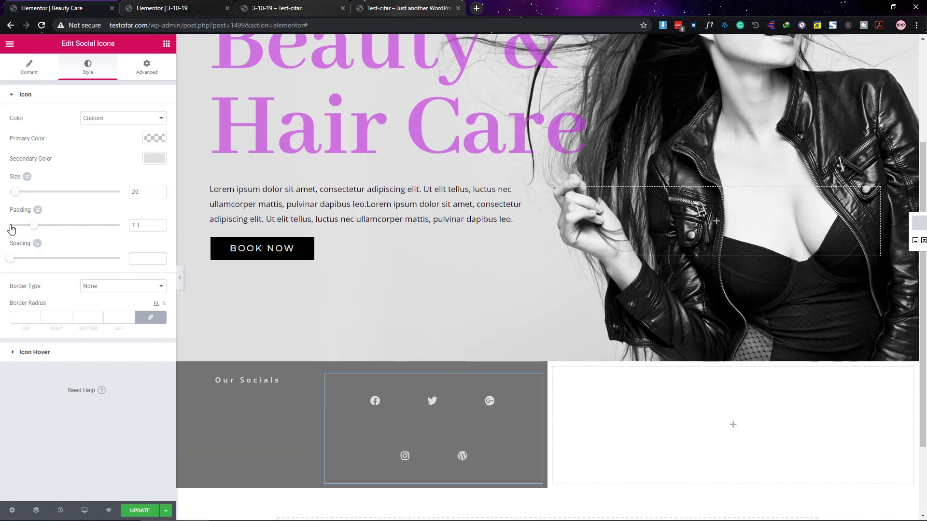
pyautogui.click(160, 224)
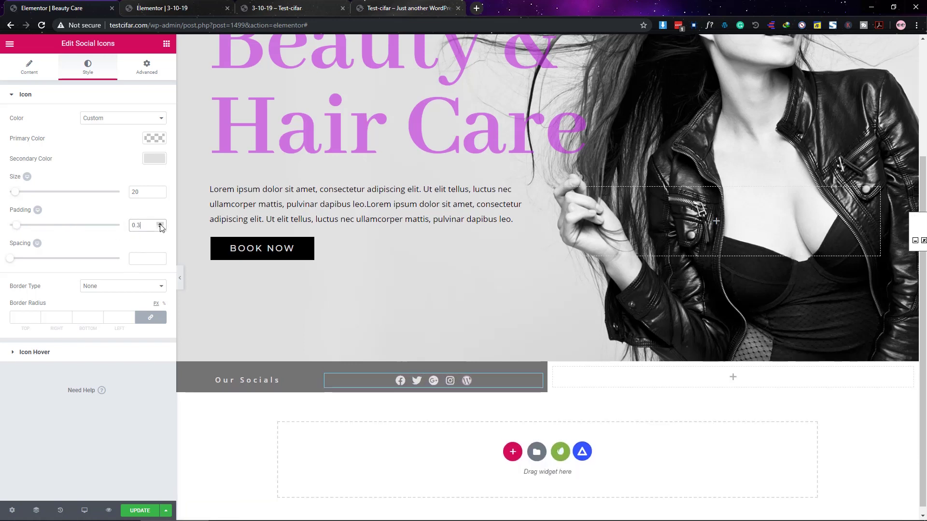
pyautogui.click(160, 223)
pyautogui.click(161, 224)
# Set the spacing between the social icons to 20 and align them left.
pyautogui.moveTo(11, 261); pyautogui.dragTo(46, 263)
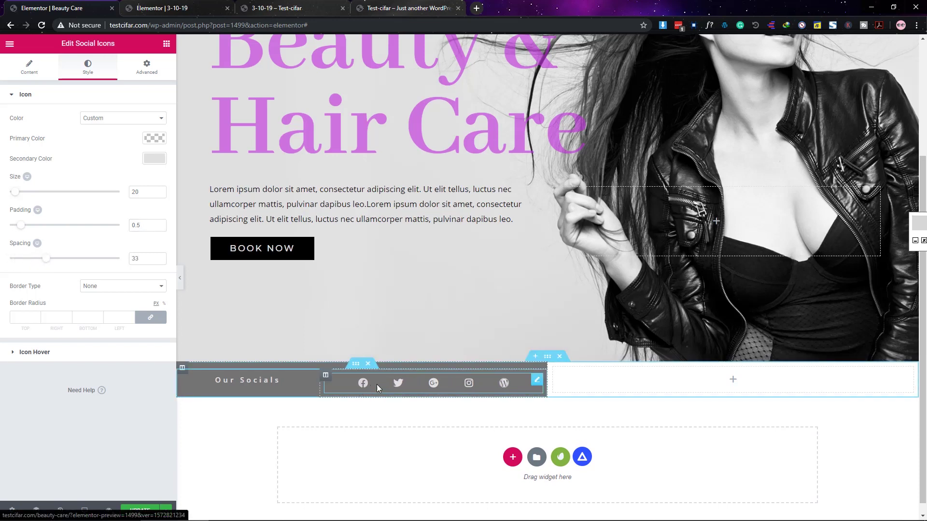
pyautogui.click(160, 261)
pyautogui.click(160, 261)
pyautogui.click(161, 261)
pyautogui.click(160, 262)
pyautogui.click(161, 261)
pyautogui.click(160, 262)
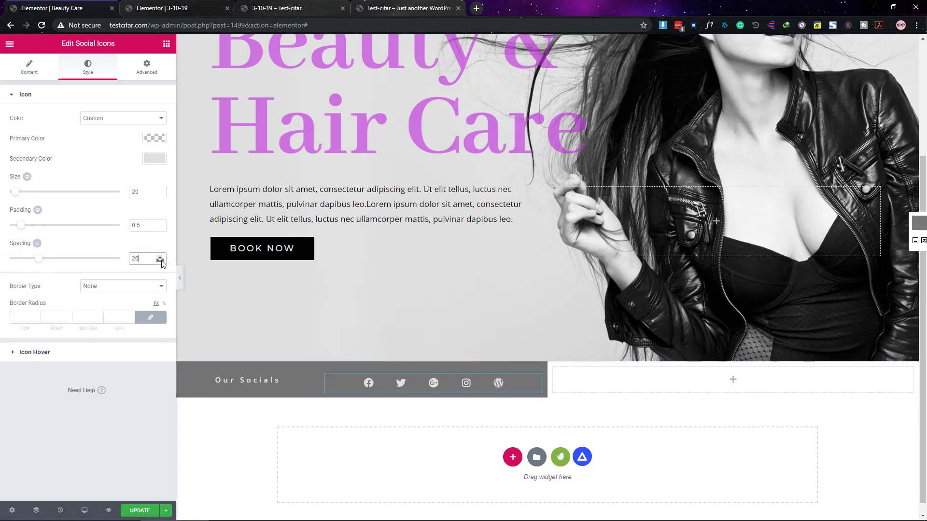
pyautogui.click(160, 261)
pyautogui.click(161, 261)
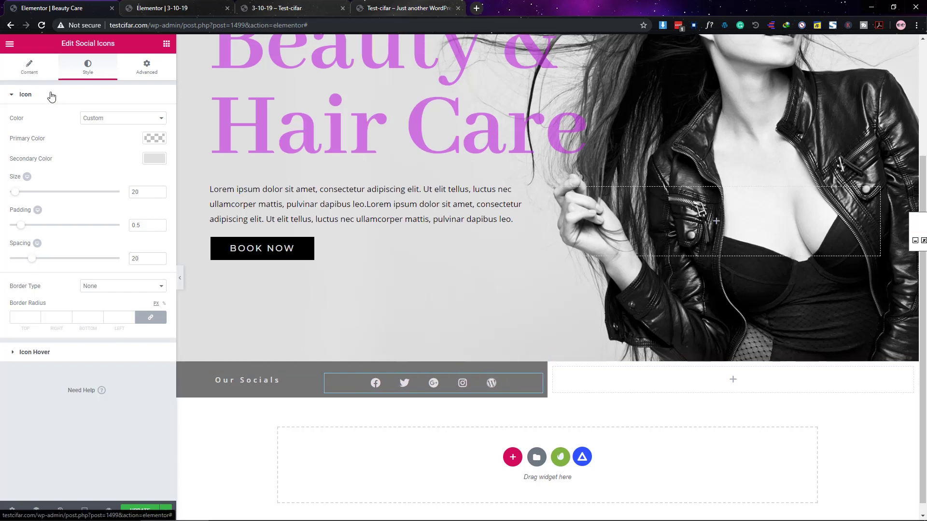
pyautogui.click(29, 67)
pyautogui.click(111, 294)
# Set the social icons' secondary hover color to black.
pyautogui.click(88, 68)
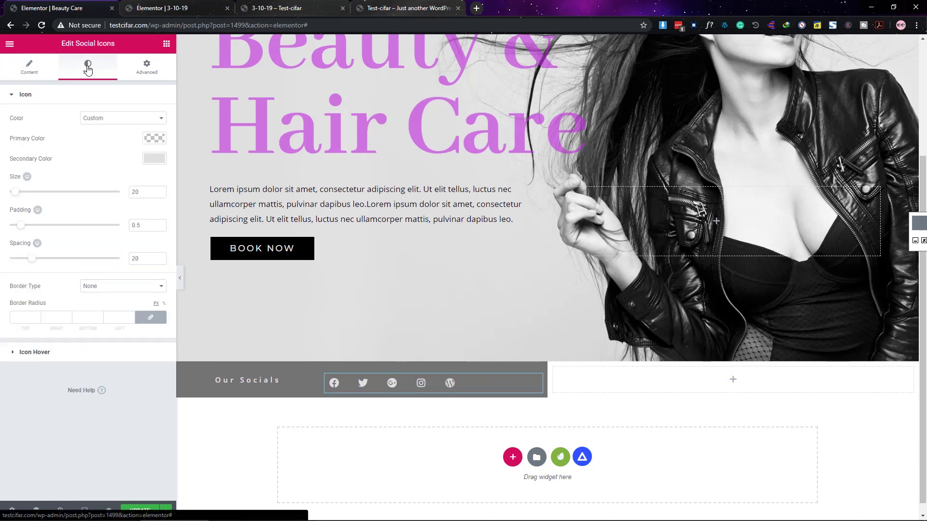
pyautogui.click(23, 353)
pyautogui.click(155, 162)
pyautogui.click(118, 282)
pyautogui.click(114, 192)
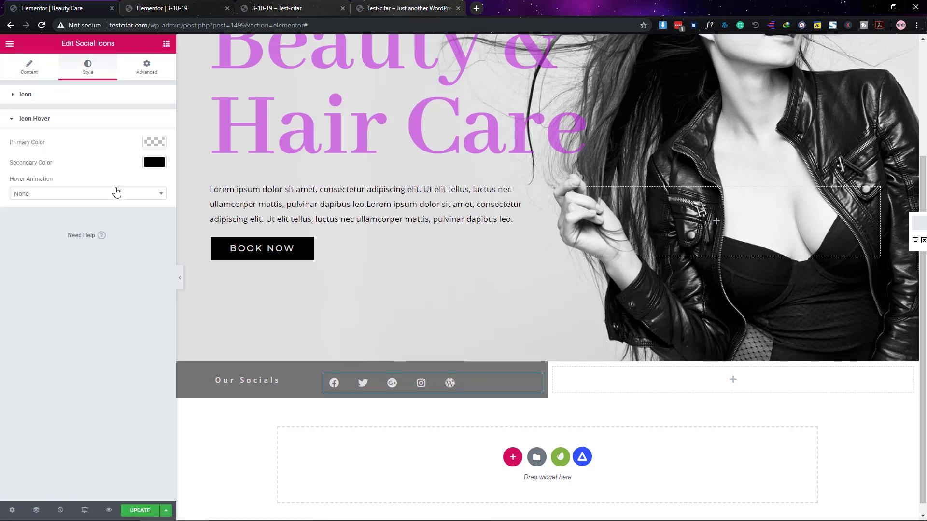
# Apply the Bob hover animation to the social icons and update the page.
pyautogui.click(112, 193)
pyautogui.write('bob')
pyautogui.press('Return')
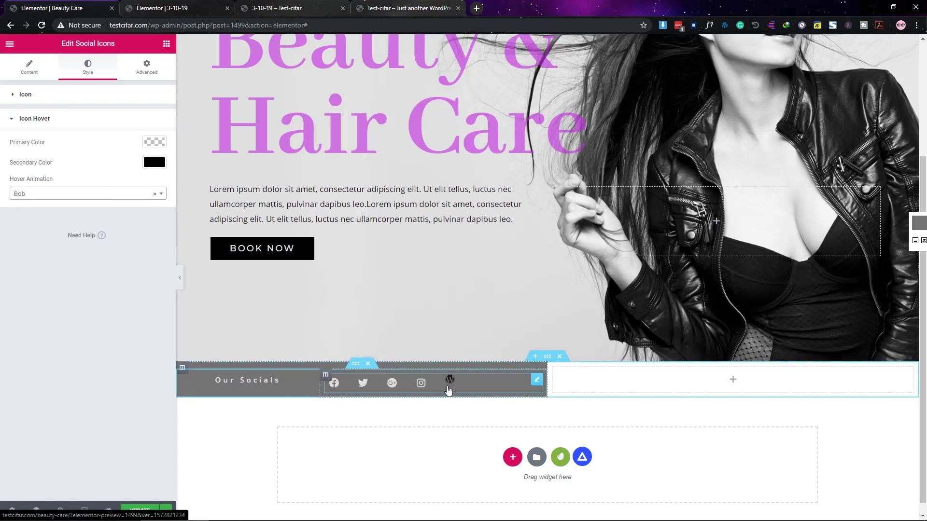
pyautogui.click(134, 512)
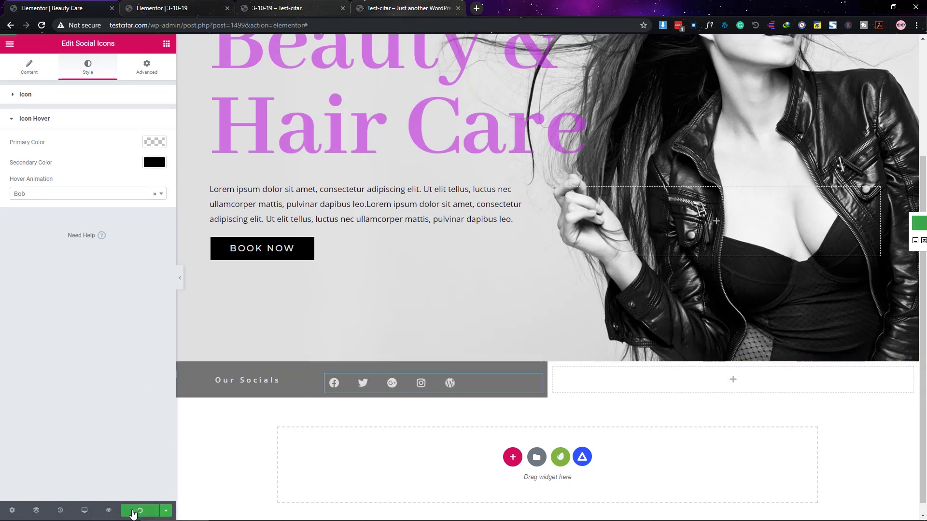
# Set the social bar section's top margin to -73 px so it overlaps the hero image.
pyautogui.click(547, 356)
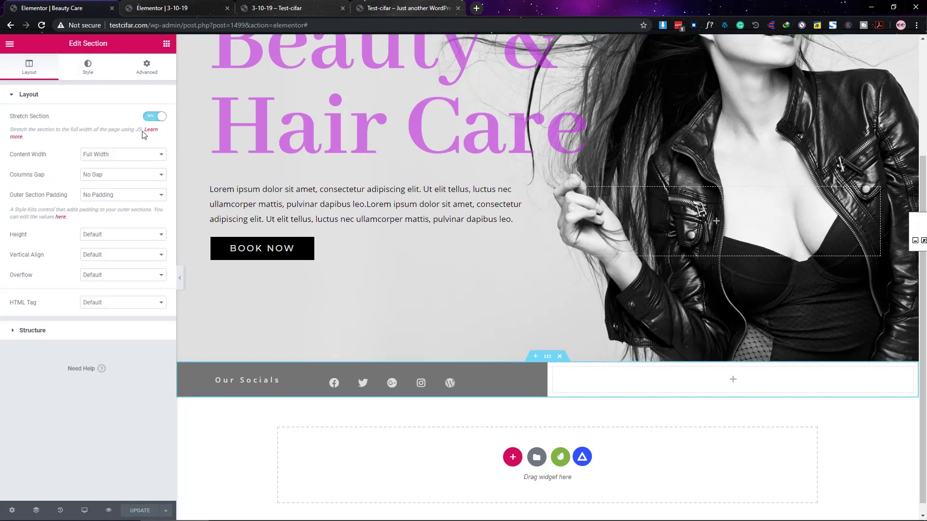
pyautogui.click(146, 67)
pyautogui.moveTo(35, 136); pyautogui.dragTo(35, 136)
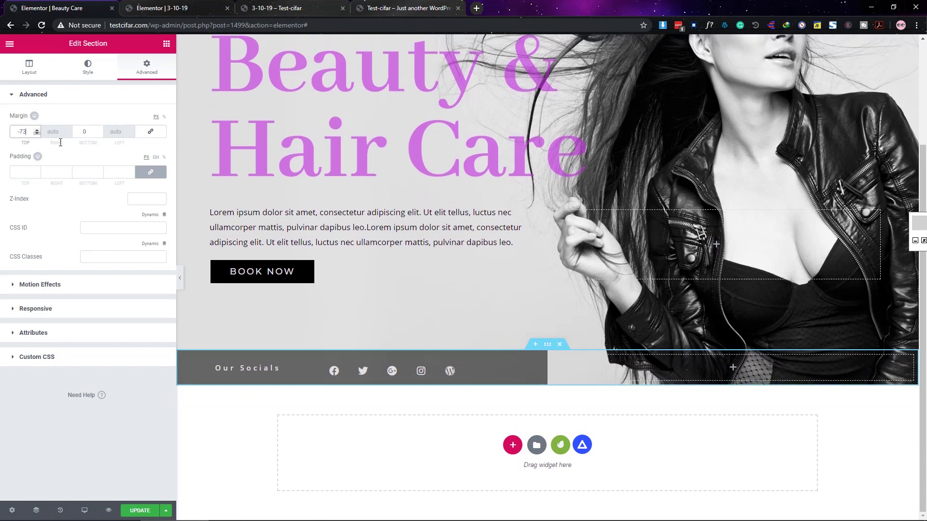
# Set the social bar section's vertical alignment to Middle and preview the page at full width.
pyautogui.click(24, 70)
pyautogui.click(114, 255)
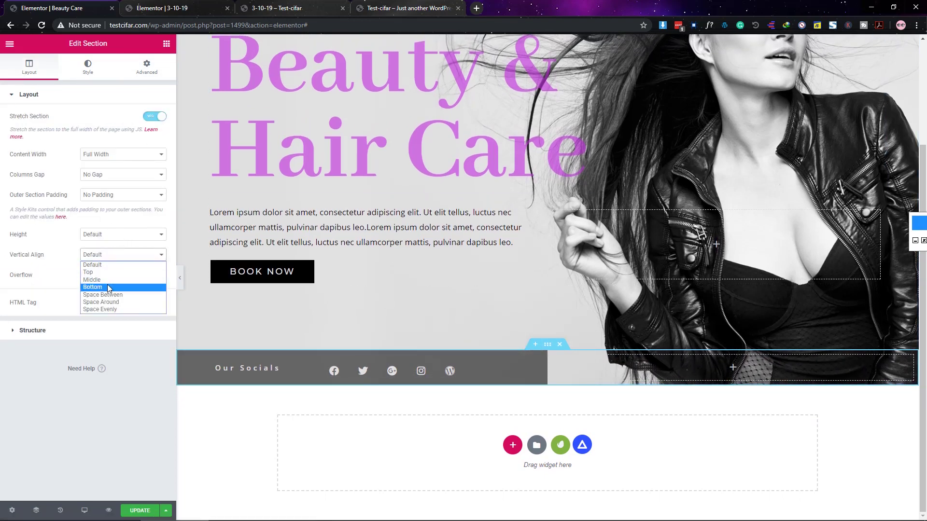
pyautogui.click(107, 285)
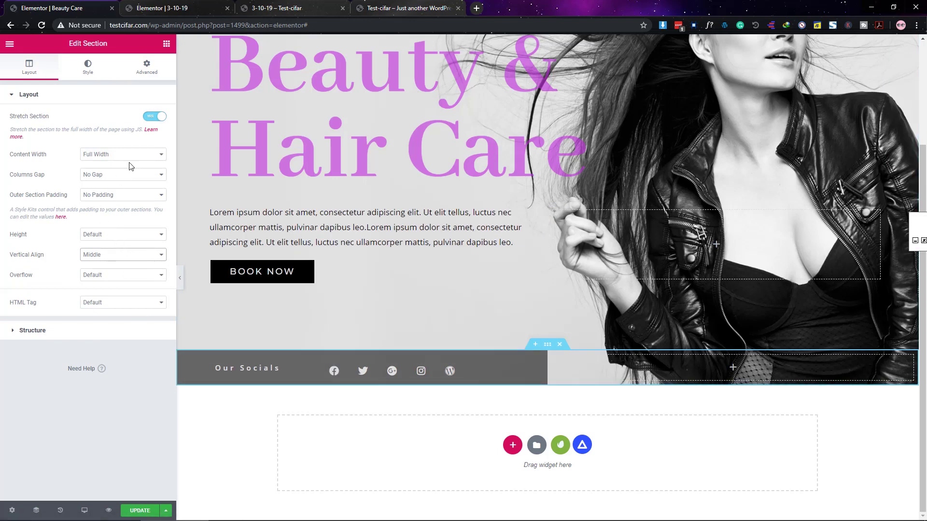
pyautogui.click(178, 281)
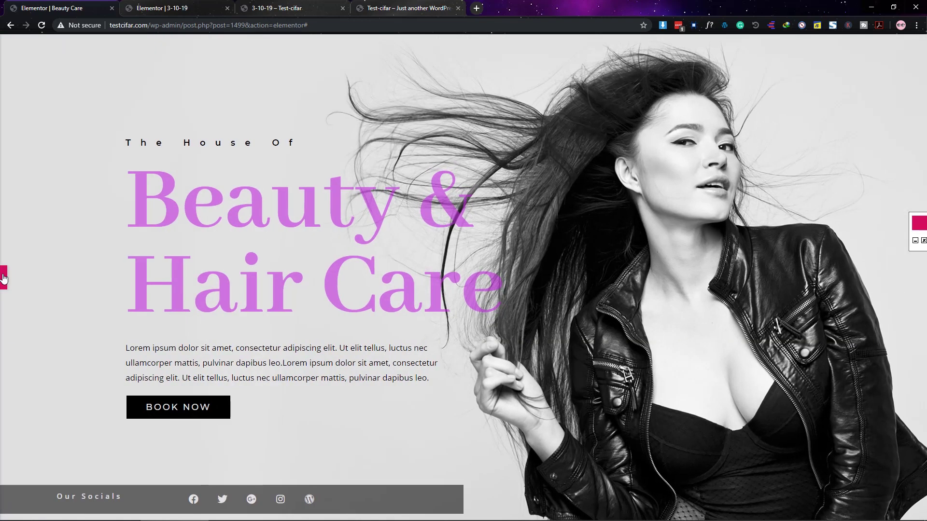
pyautogui.click(4, 279)
# Set the socials inner section's top and bottom padding to 10 px each and preview the page at full width.
pyautogui.scroll(-2, 195, 387)
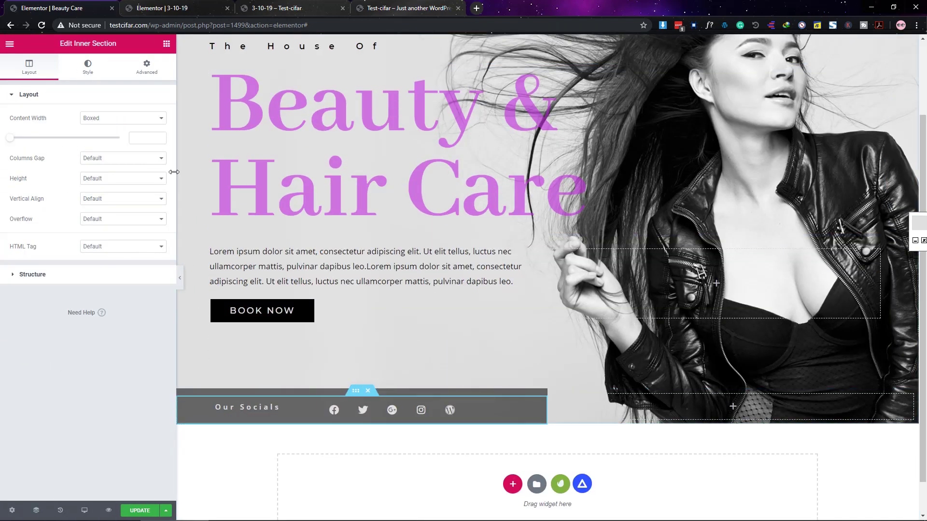
pyautogui.click(147, 67)
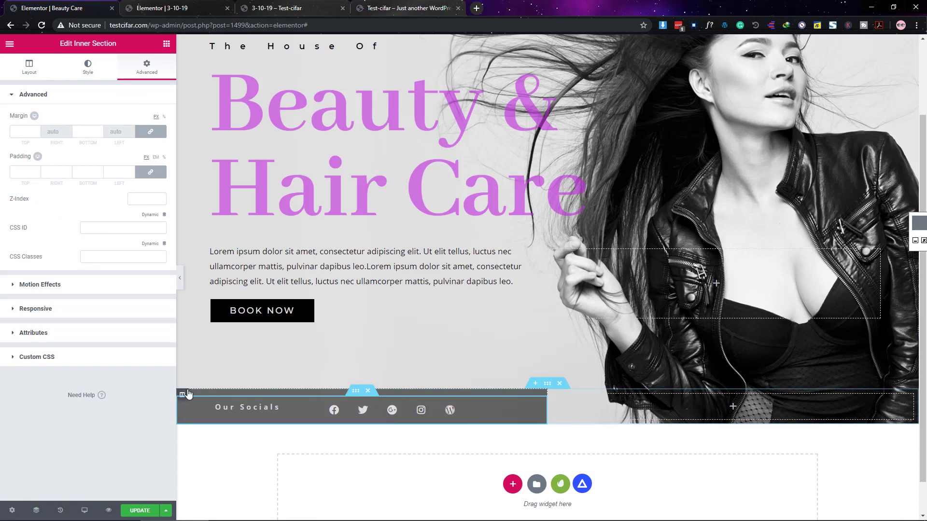
pyautogui.click(351, 396)
pyautogui.click(146, 67)
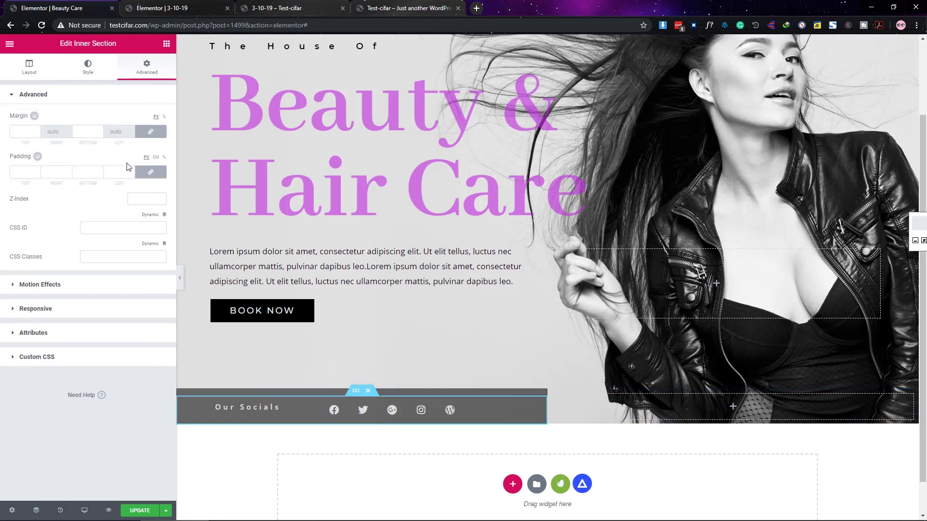
pyautogui.click(151, 172)
pyautogui.click(21, 172)
pyautogui.write('20')
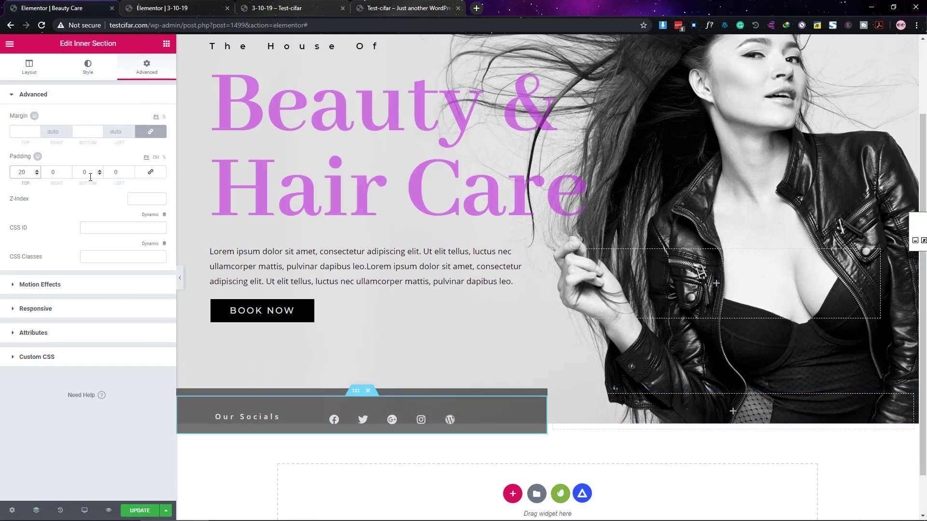
pyautogui.click(91, 176)
pyautogui.write('20')
pyautogui.press('BackSpace')
pyautogui.press('BackSpace')
pyautogui.write('10')
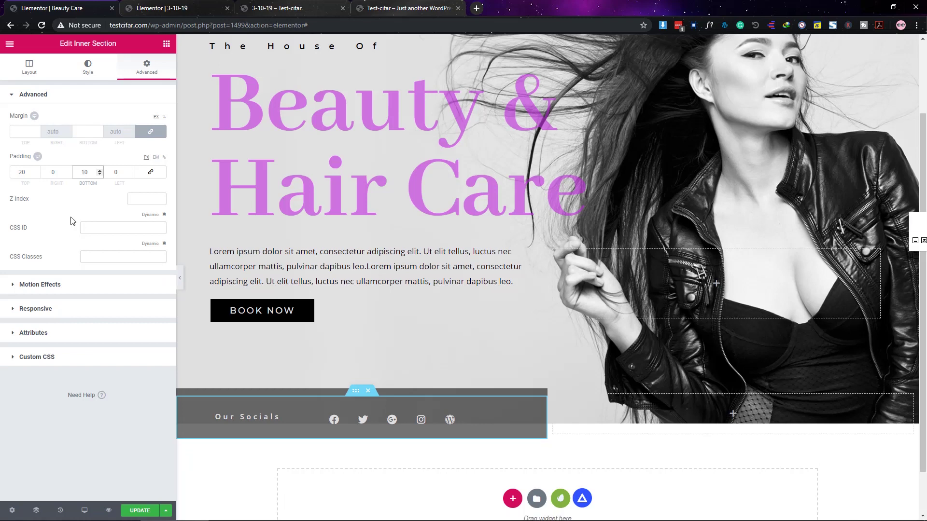
pyautogui.hotkey('shift', 'Tab')
pyautogui.hotkey('shift', 'Tab')
pyautogui.write('10')
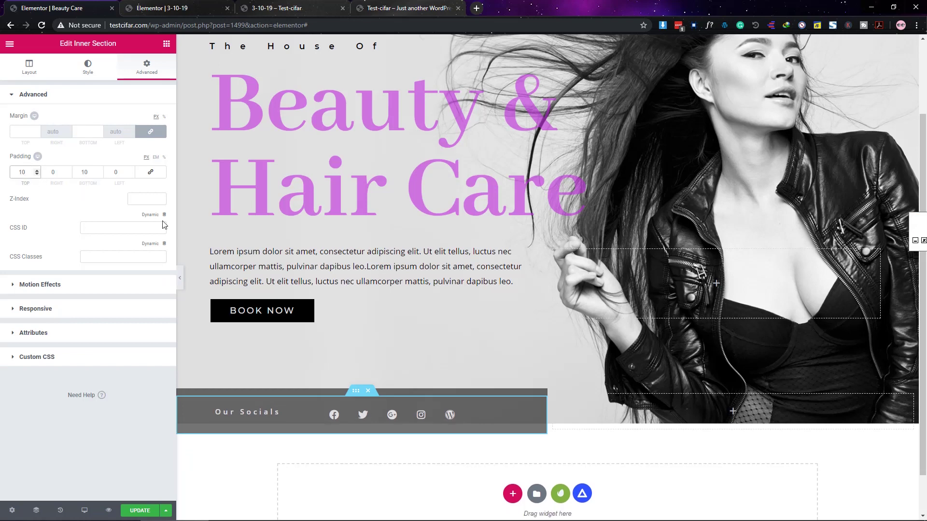
pyautogui.click(180, 279)
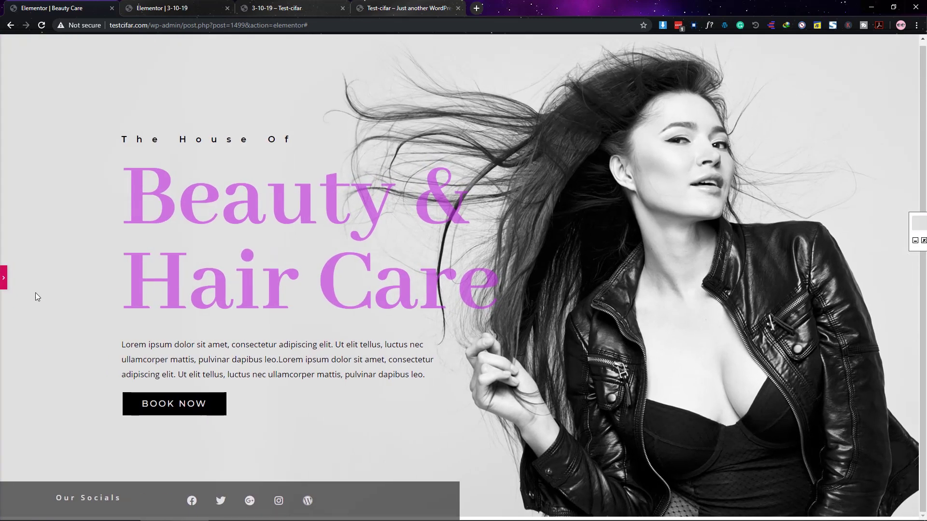
pyautogui.click(3, 277)
# Set the social bar section's top margin to -80 px and preview the page at full width.
pyautogui.click(547, 477)
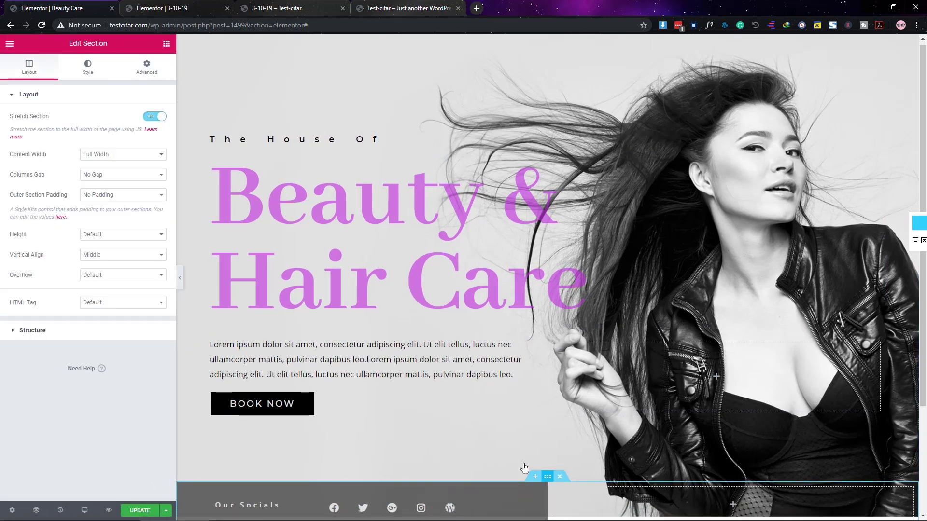
pyautogui.click(163, 77)
pyautogui.click(37, 134)
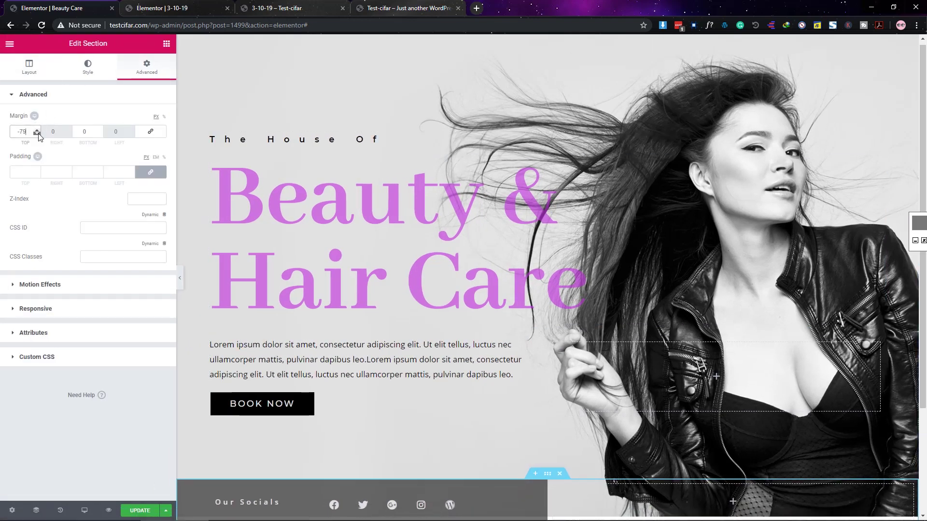
pyautogui.click(38, 134)
pyautogui.click(179, 277)
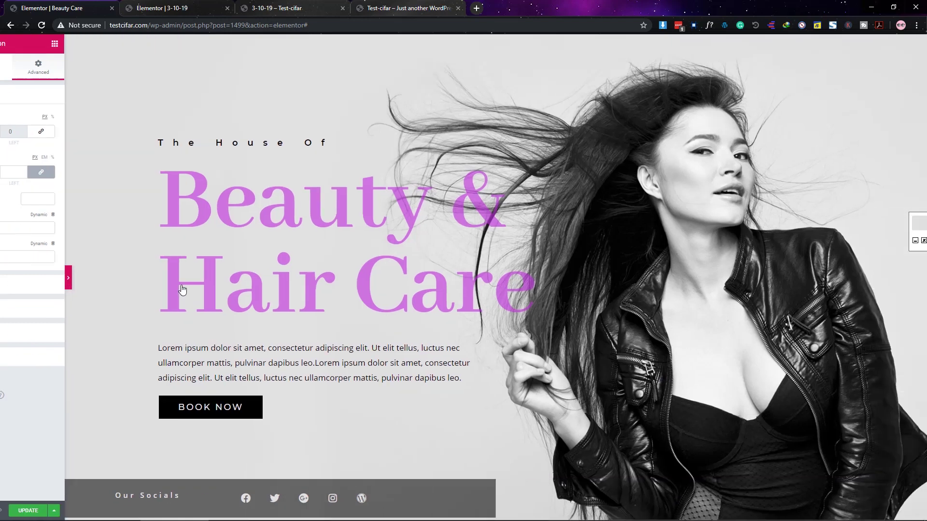
pyautogui.click(16, 268)
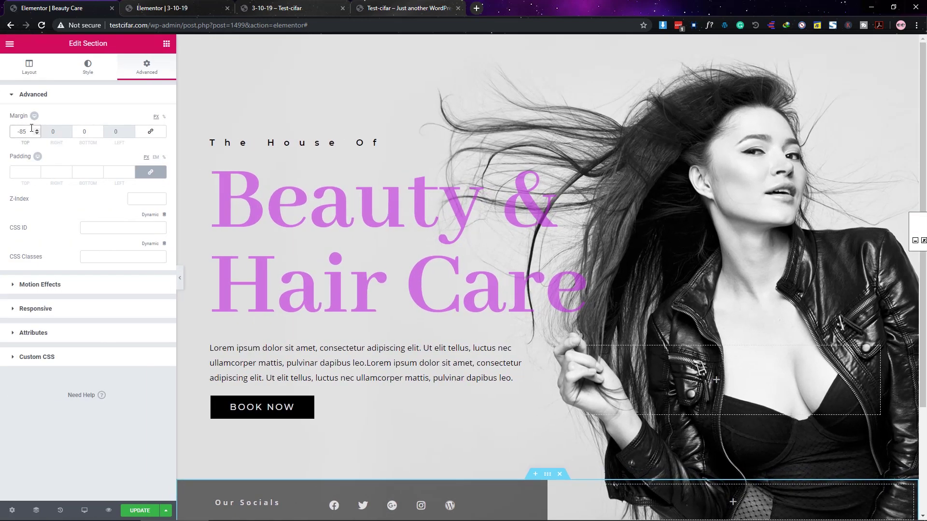
pyautogui.click(180, 278)
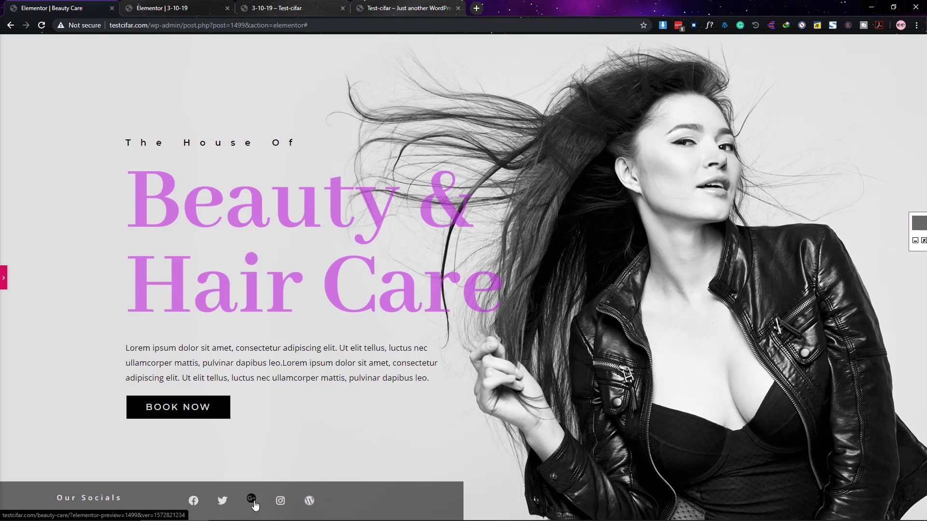
pyautogui.click(3, 283)
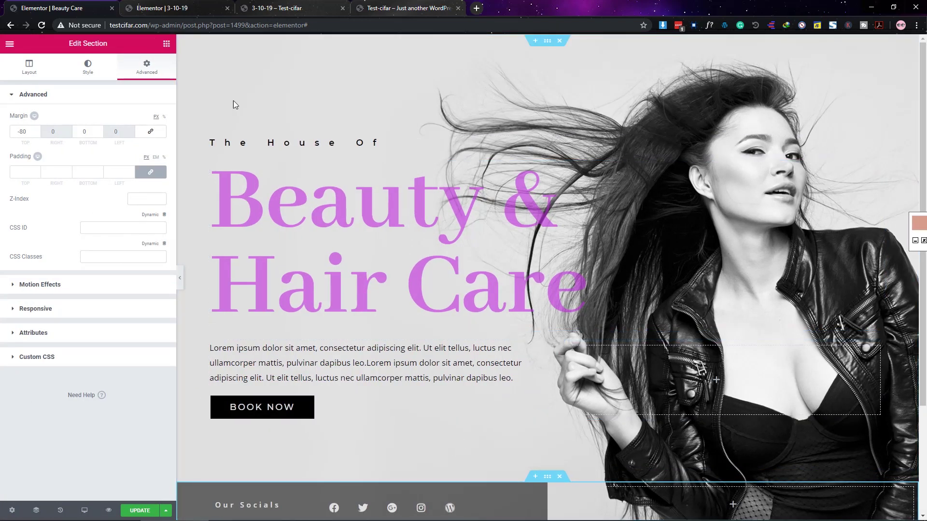
# Add a single-column section below the social bar and place a Spacer widget in it.
pyautogui.scroll(-3, 516, 303)
pyautogui.click(511, 443)
pyautogui.scroll(-1, 471, 398)
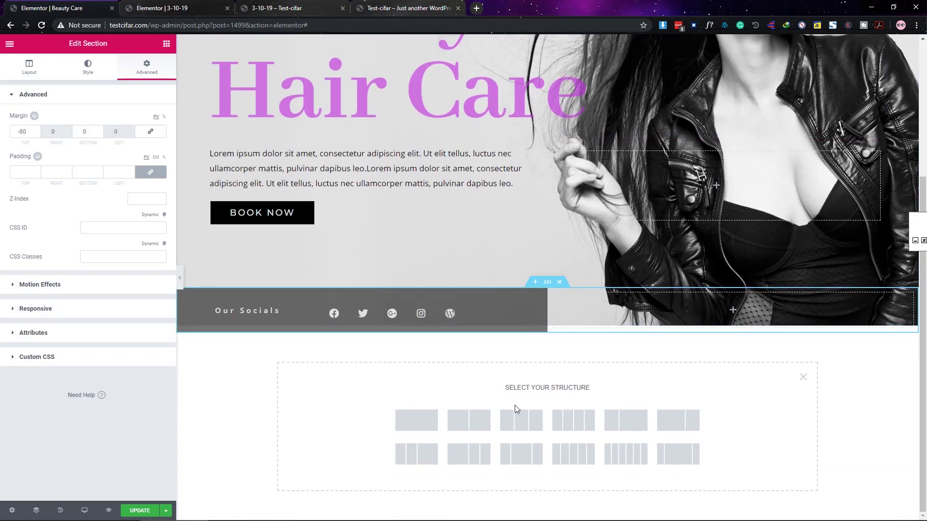
pyautogui.click(420, 422)
pyautogui.click(164, 46)
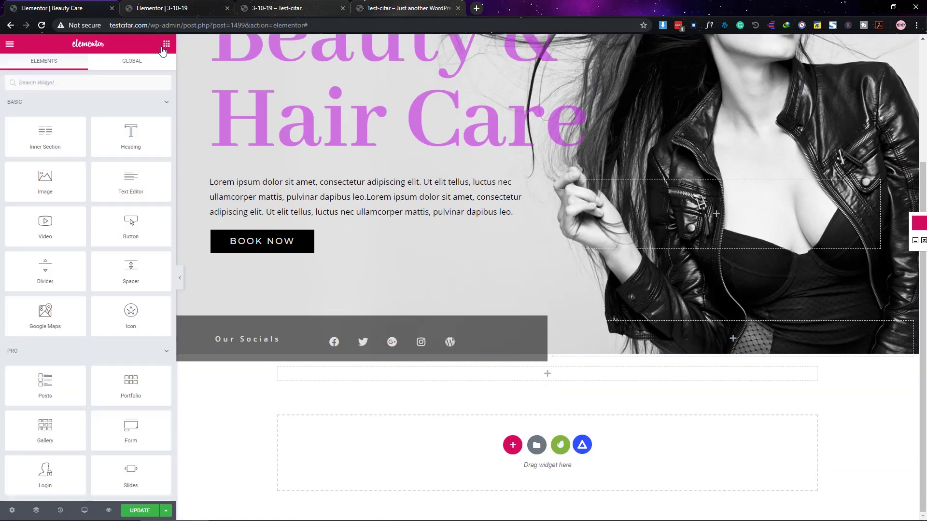
pyautogui.moveTo(126, 273); pyautogui.dragTo(541, 379)
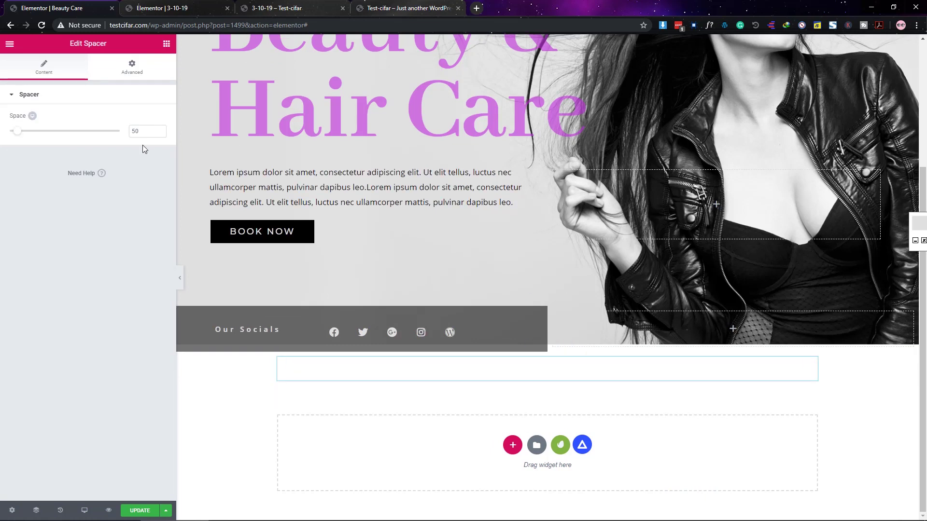
# Give the spacer a solid purple background with the colour #c006e5.
pyautogui.click(132, 67)
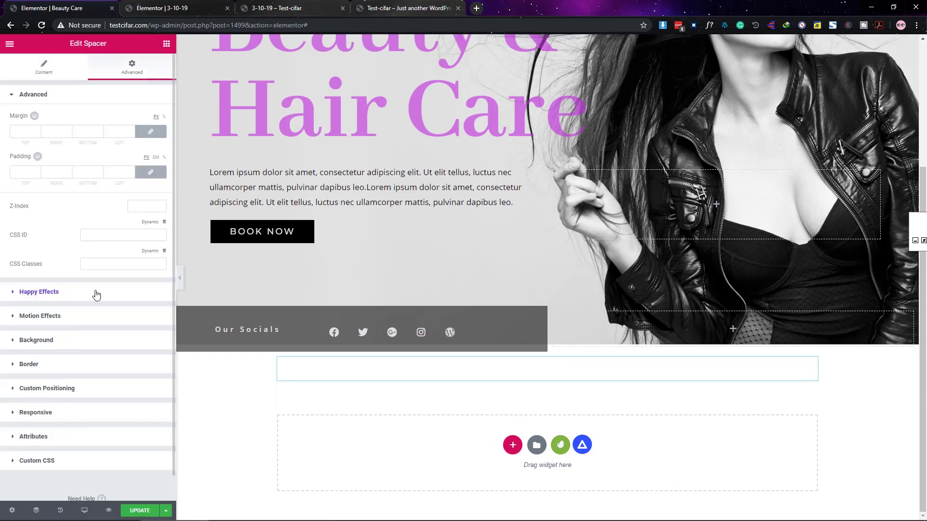
pyautogui.click(58, 340)
pyautogui.click(130, 212)
pyautogui.click(154, 231)
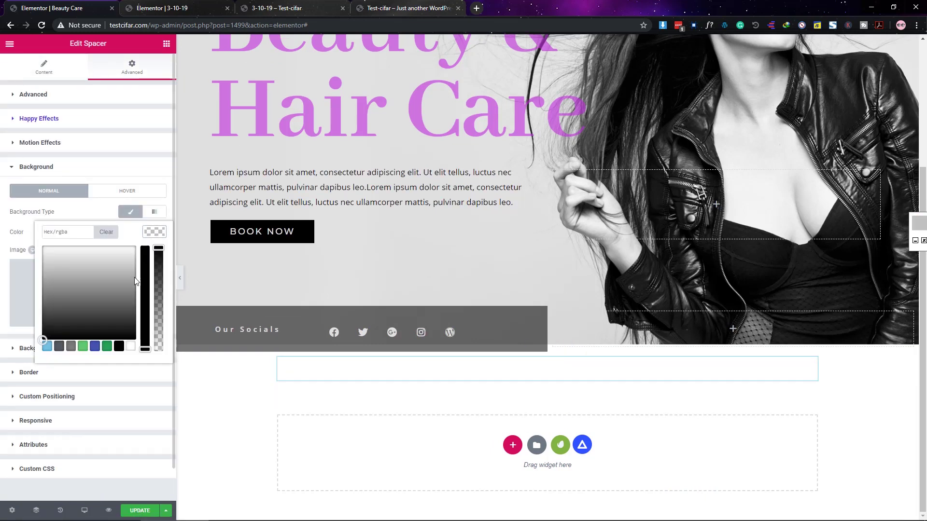
pyautogui.click(145, 349)
pyautogui.click(118, 256)
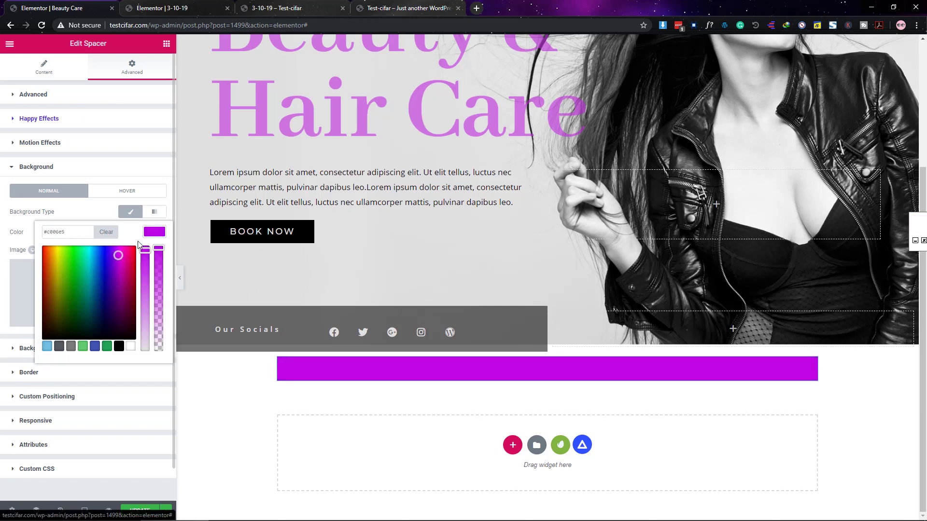
pyautogui.click(152, 236)
pyautogui.click(77, 173)
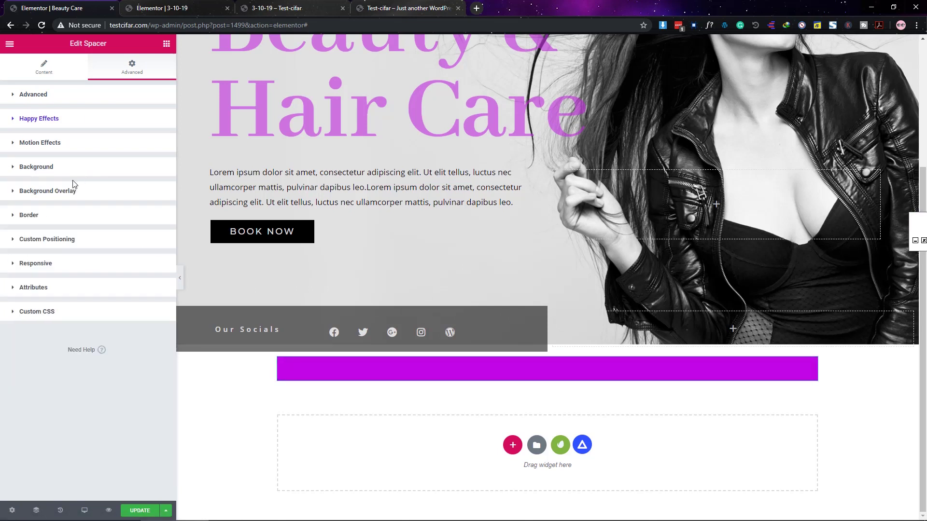
# Set the spacer's position to Absolute and its width to Custom at 50 px.
pyautogui.click(68, 238)
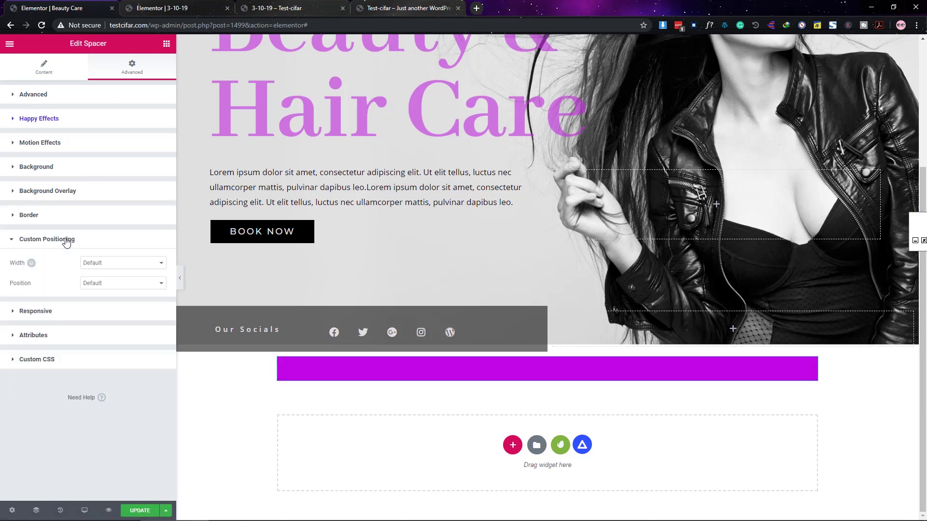
pyautogui.click(102, 283)
pyautogui.click(96, 300)
pyautogui.click(100, 263)
pyautogui.click(105, 281)
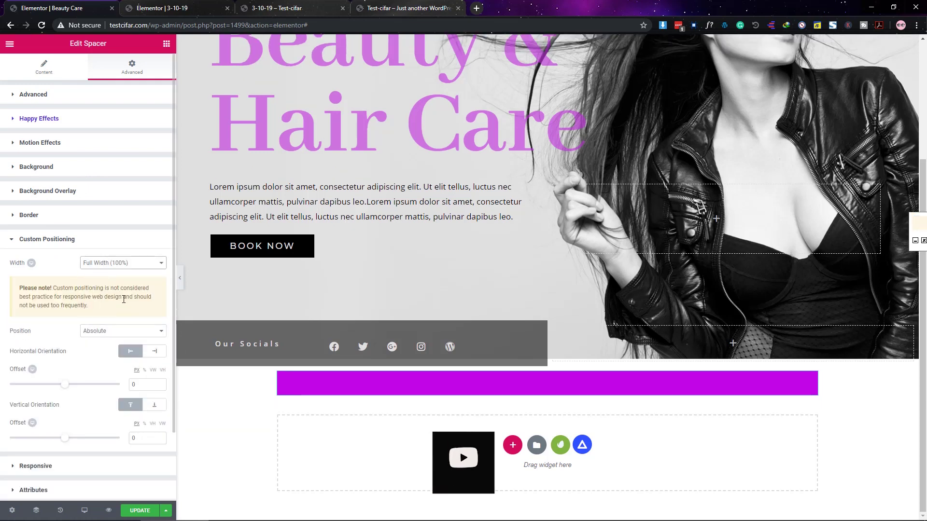
pyautogui.click(107, 263)
pyautogui.click(111, 295)
pyautogui.click(140, 298)
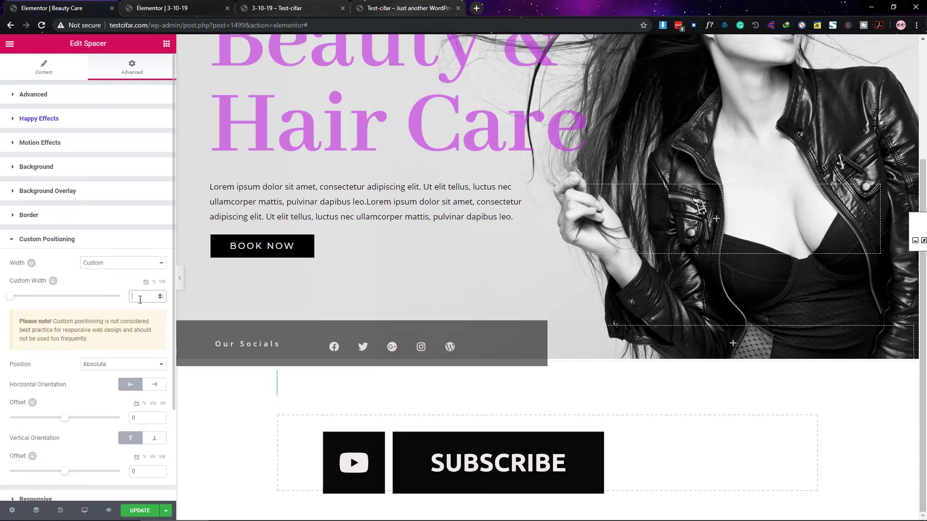
pyautogui.write('50')
pyautogui.scroll(-3, 85, 288)
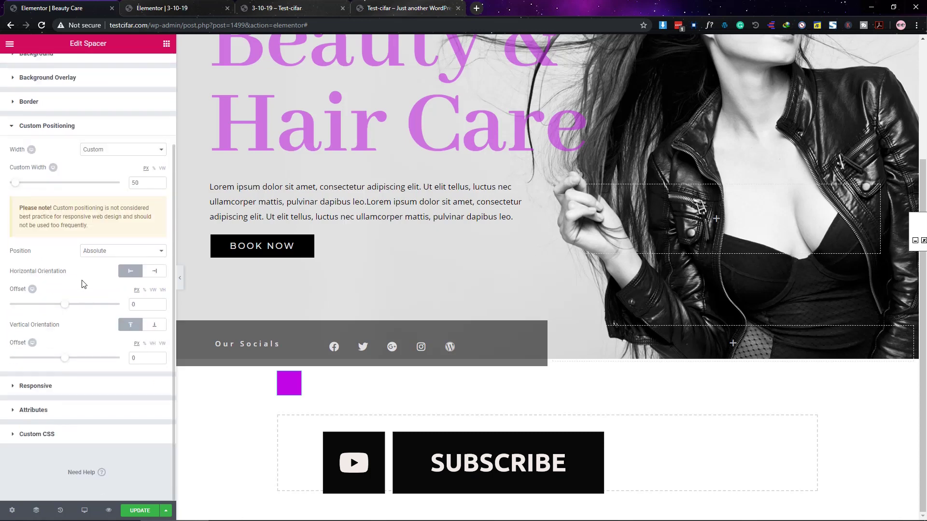
# Move the purple square up into the hero section, just above and beside the model's head.
pyautogui.moveTo(288, 386); pyautogui.dragTo(547, 202)
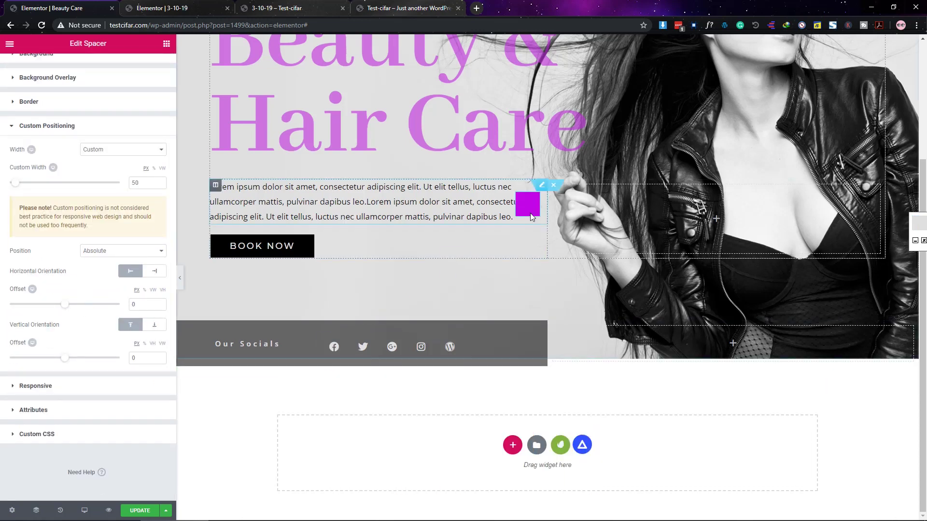
pyautogui.scroll(3, 547, 206)
pyautogui.moveTo(547, 347); pyautogui.dragTo(803, 81)
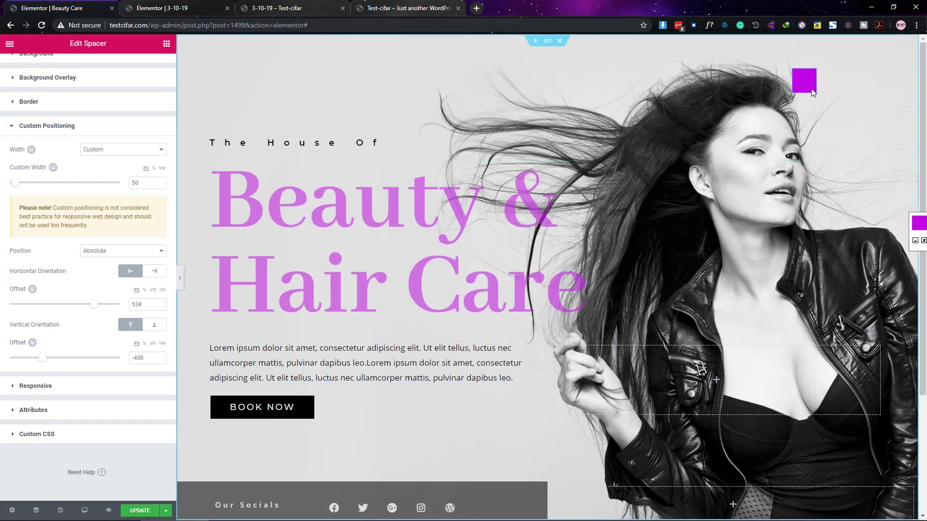
pyautogui.scroll(5, 53, 134)
# Shape the spacer into a small round dot with a space of 15, a matching custom width and a rounded border radius.
pyautogui.click(43, 66)
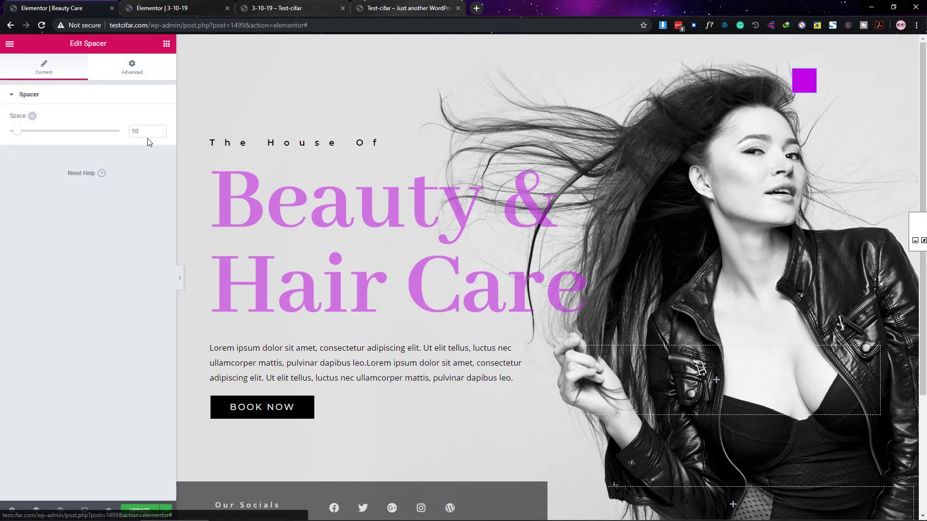
pyautogui.write('15')
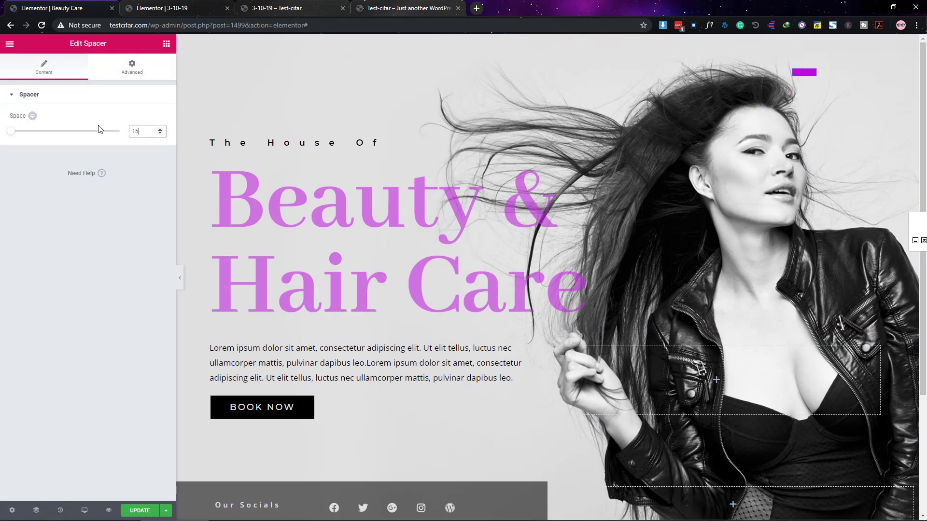
pyautogui.click(126, 74)
pyautogui.click(64, 408)
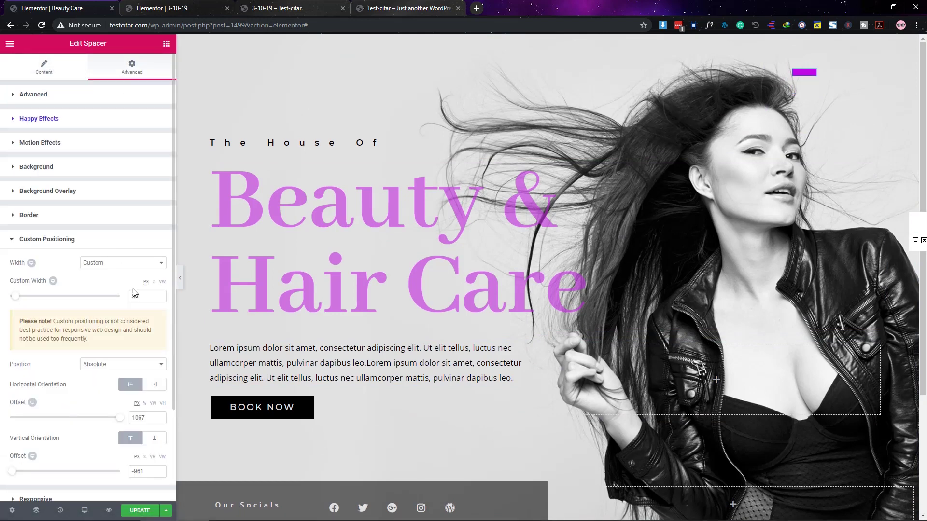
pyautogui.doubleClick(135, 295)
pyautogui.click(75, 215)
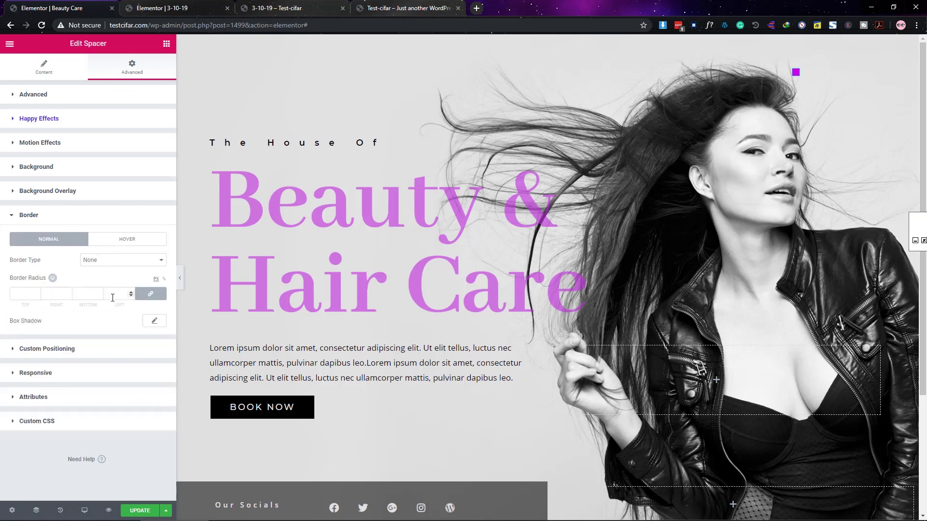
pyautogui.click(48, 212)
# Enable the dot's floating effect with Translate X from -16 to 41 px, Translate Y from -23 to 46 px and a duration of 6700.
pyautogui.click(39, 118)
pyautogui.click(155, 141)
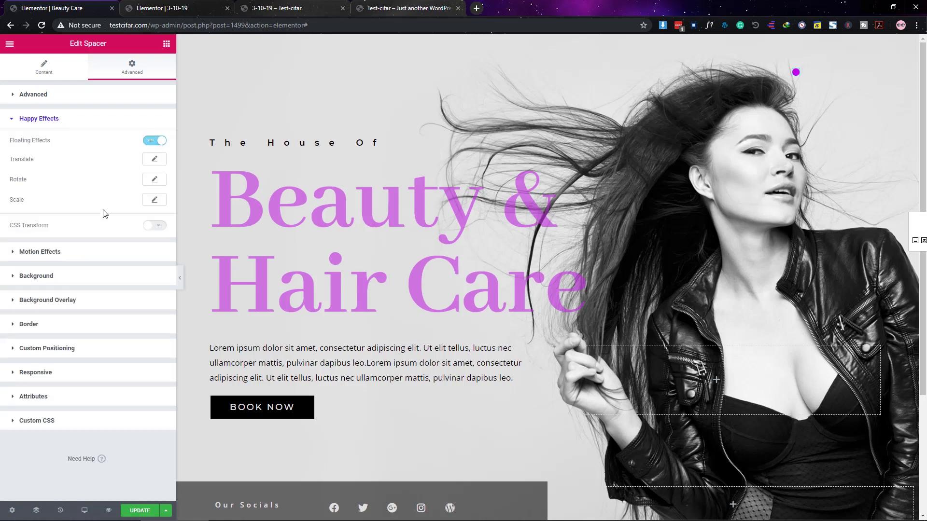
pyautogui.click(155, 160)
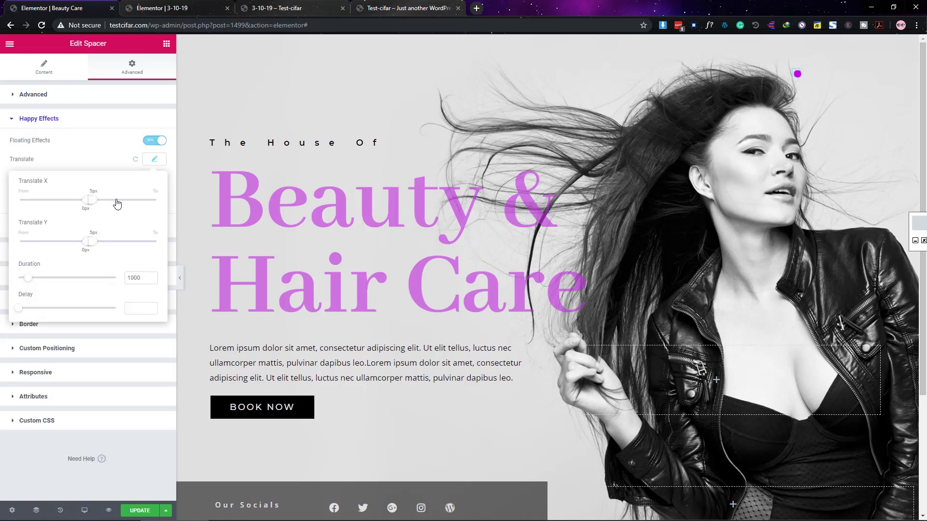
pyautogui.click(120, 242)
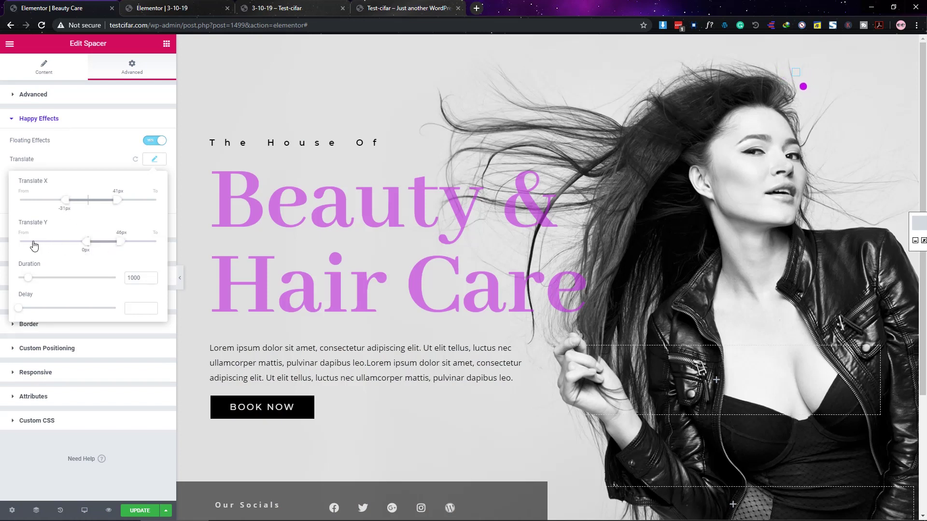
pyautogui.click(31, 243)
pyautogui.click(84, 278)
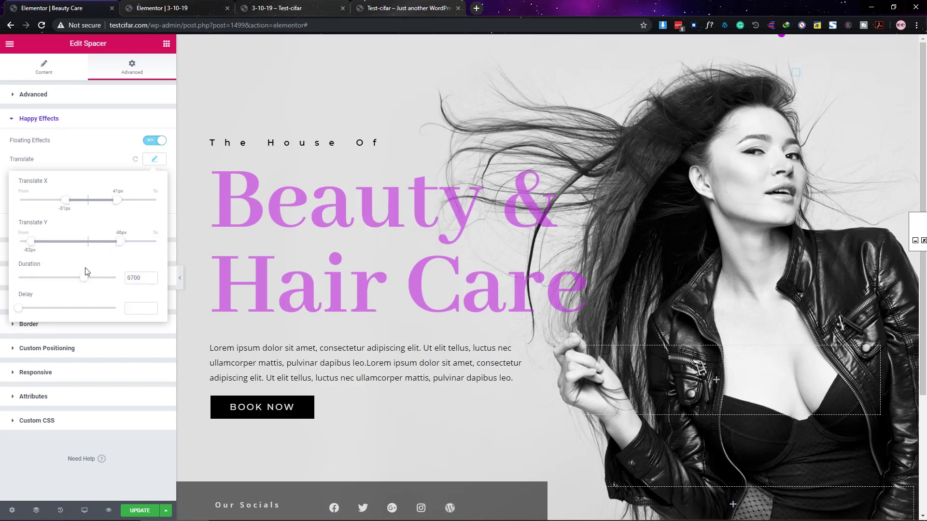
pyautogui.click(57, 243)
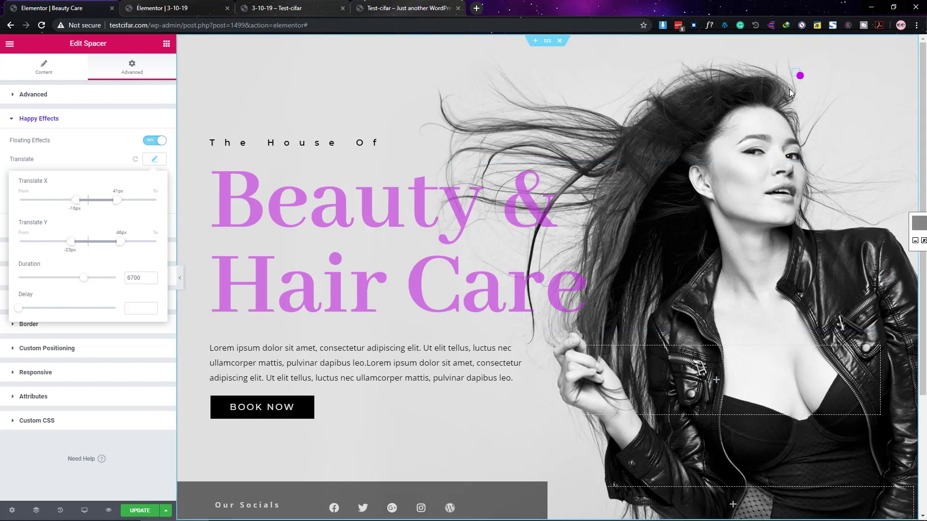
# Duplicate the dot, move the copy above and beside "The House Of", and set its space and custom width to 10 px.
pyautogui.rightClick(794, 75)
pyautogui.click(794, 76)
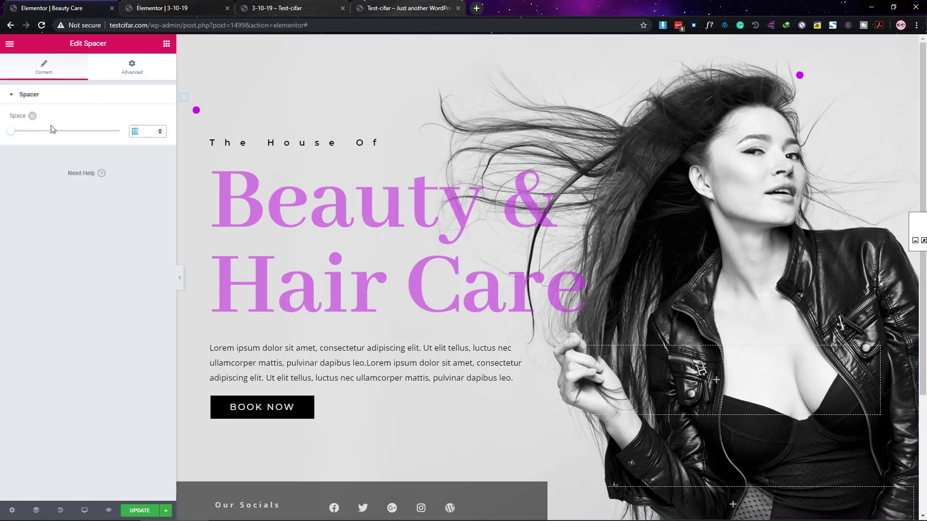
pyautogui.click(131, 70)
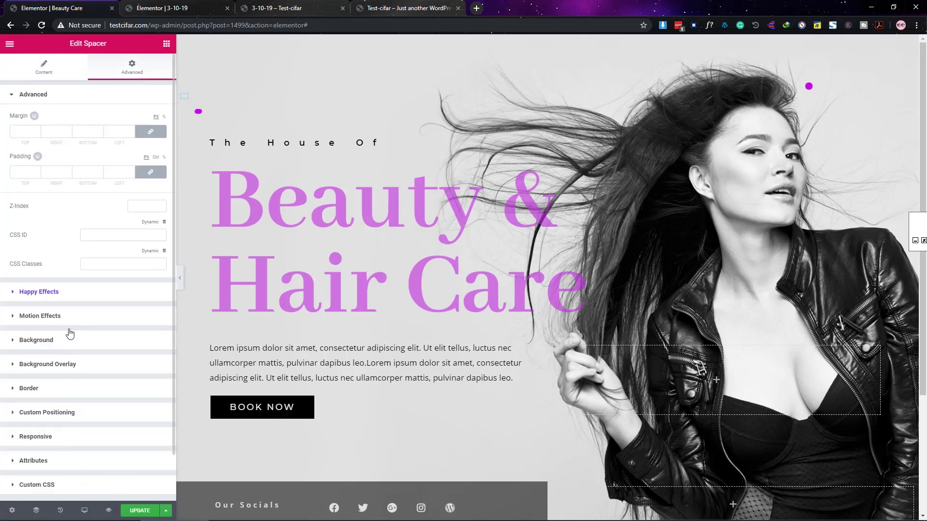
pyautogui.click(70, 413)
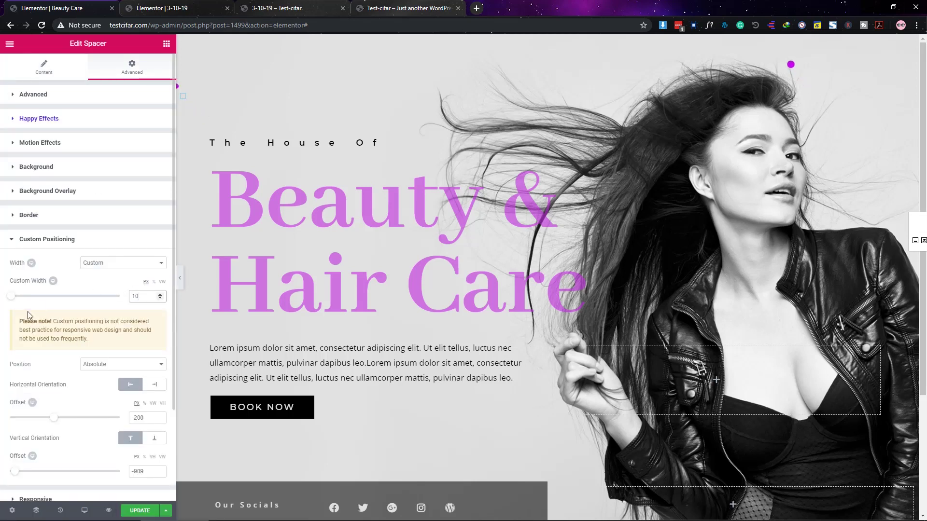
# Duplicate the 10 px dot, place the copy below it beside the "Beauty &" heading, and set its space to 20 with a matching width.
pyautogui.rightClick(189, 98)
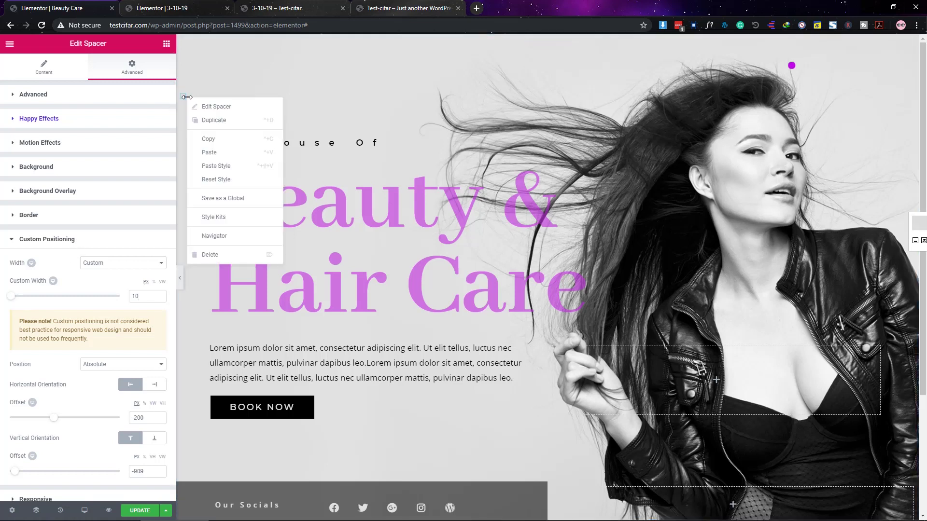
pyautogui.click(203, 121)
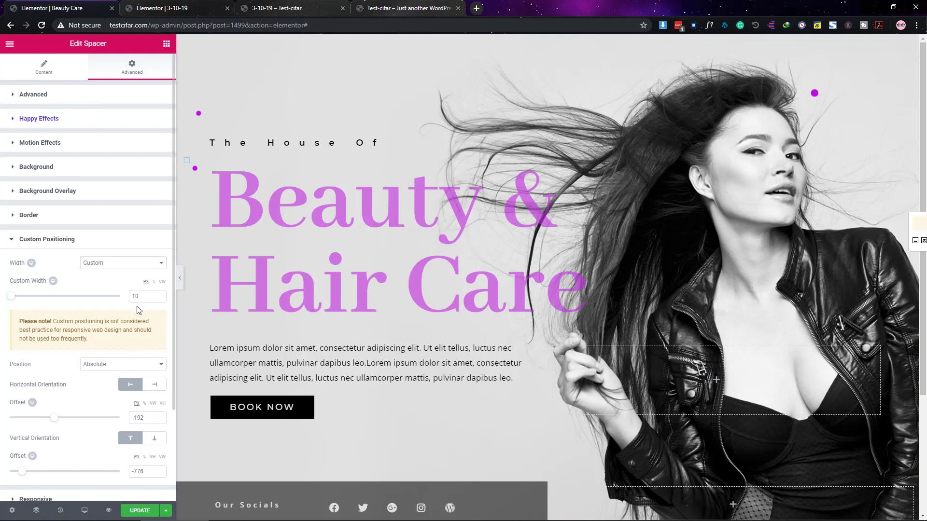
pyautogui.click(40, 287)
pyautogui.click(44, 68)
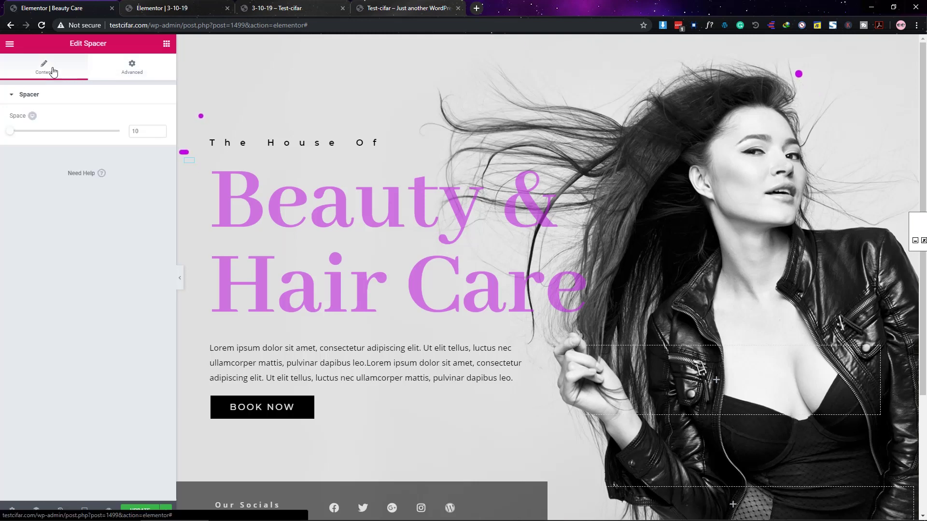
pyautogui.click(140, 130)
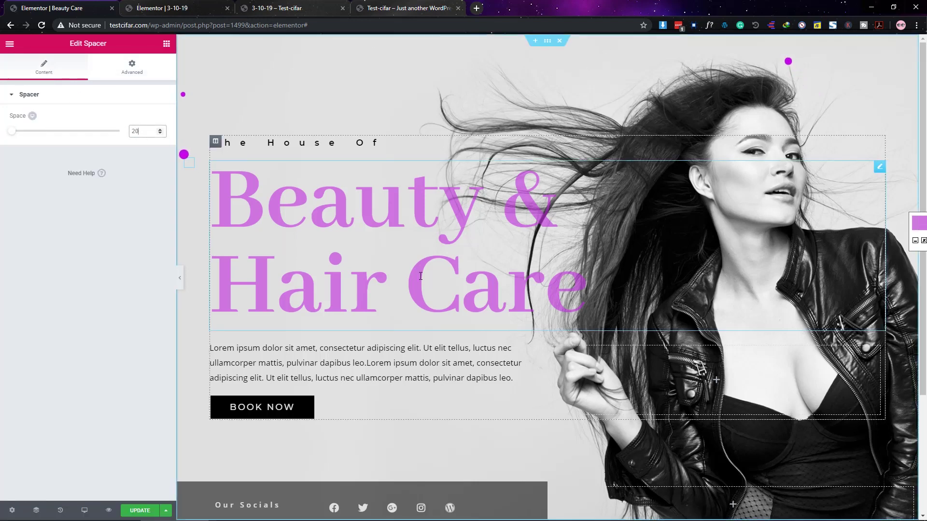
# Duplicate the 15 px dot beside the woman's hair twice and place the copies around her face.
pyautogui.rightClick(806, 83)
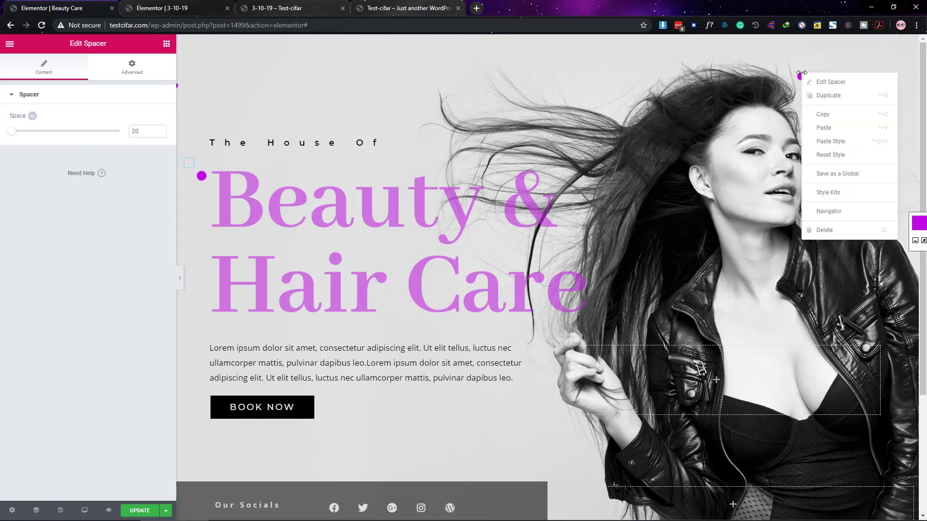
pyautogui.click(820, 93)
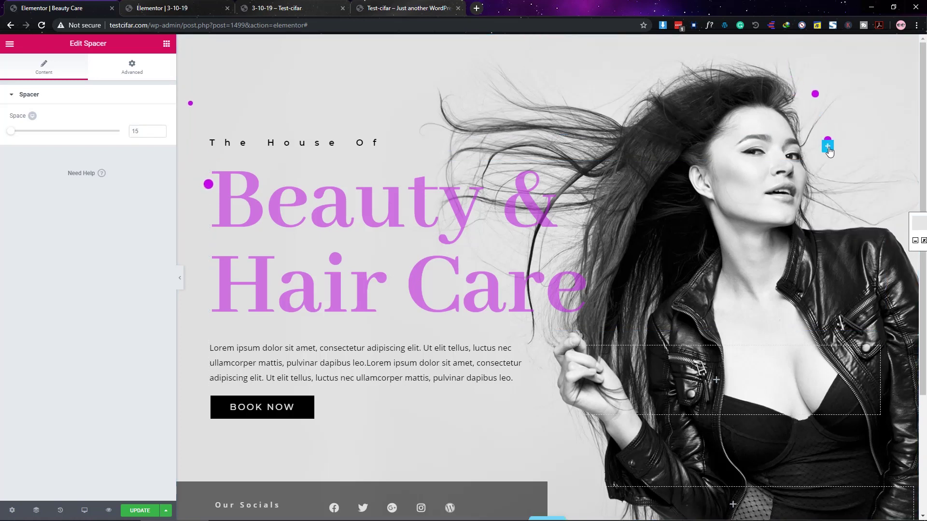
pyautogui.rightClick(806, 151)
pyautogui.click(807, 151)
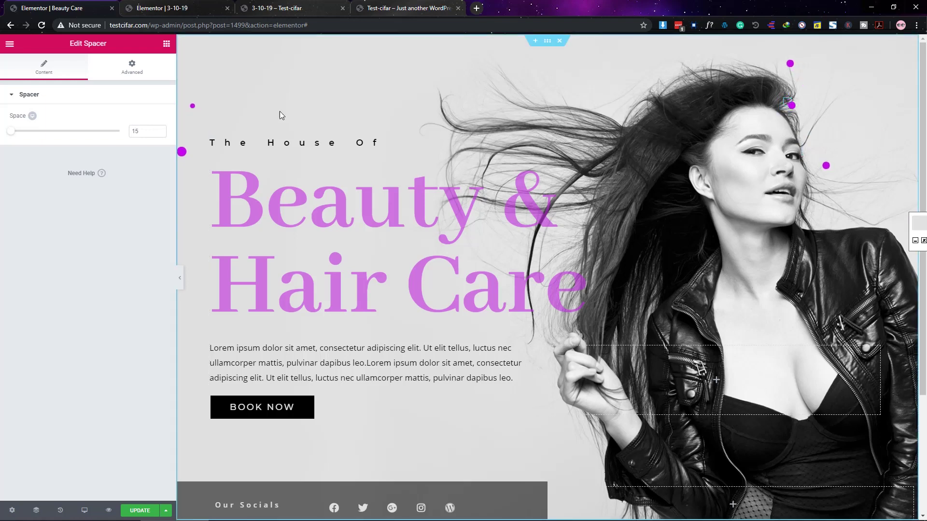
# Turn the copied dot at the woman's forehead into a square by setting its border radius to 0 on all corners.
pyautogui.click(138, 71)
pyautogui.click(68, 390)
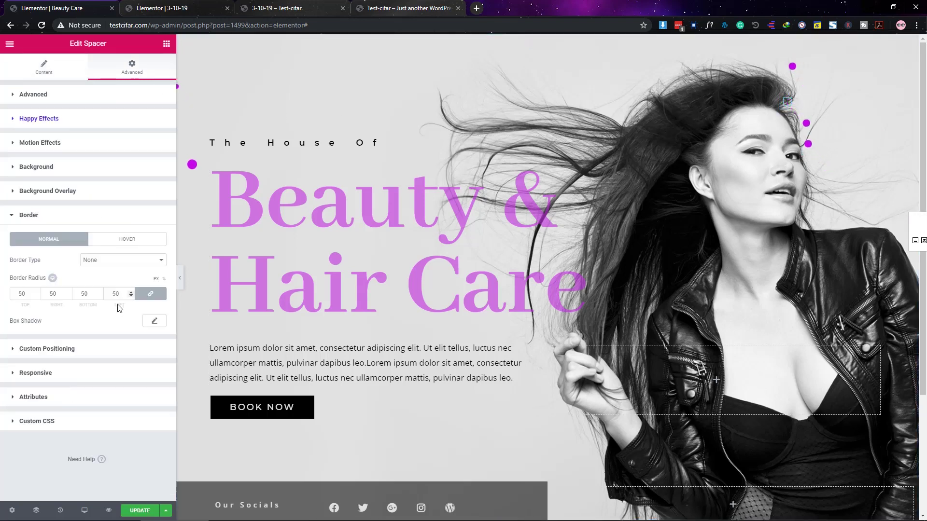
pyautogui.doubleClick(116, 293)
pyautogui.write('0')
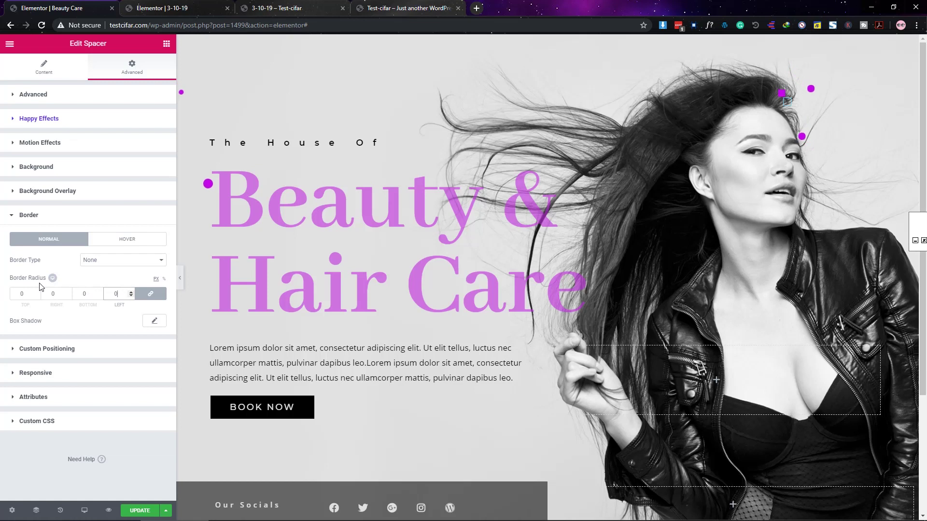
# Add a floating rotation to the square with Rotate X and Y at 0, Rotate Z from -42 to 45 px and a duration of 6700.
pyautogui.click(72, 122)
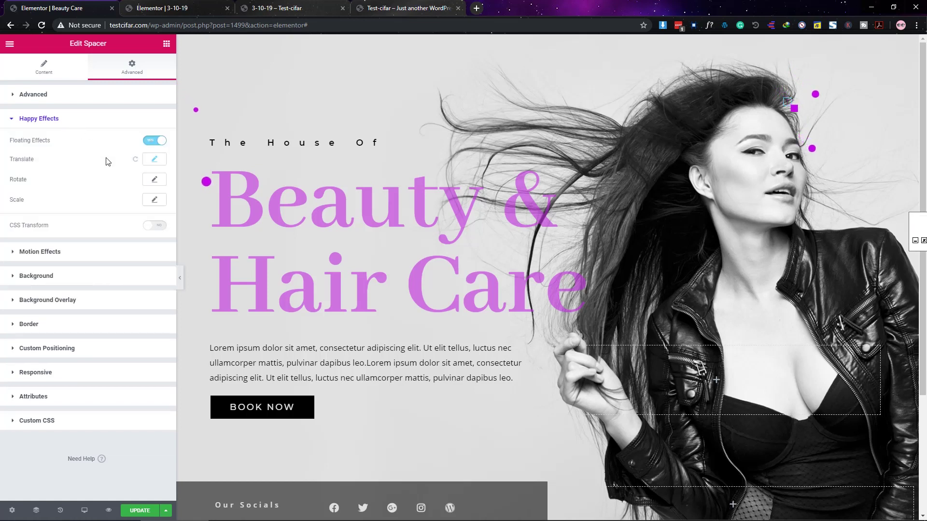
pyautogui.click(153, 181)
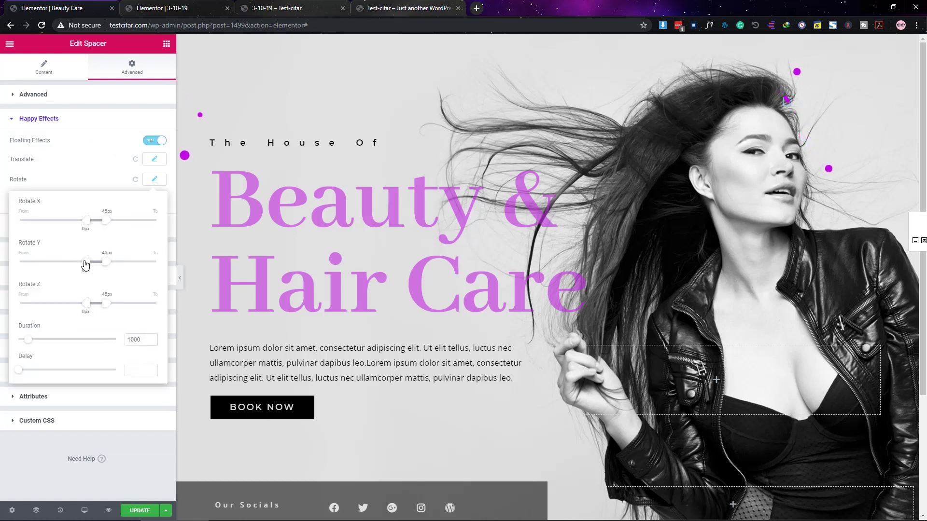
pyautogui.moveTo(105, 220); pyautogui.dragTo(88, 220)
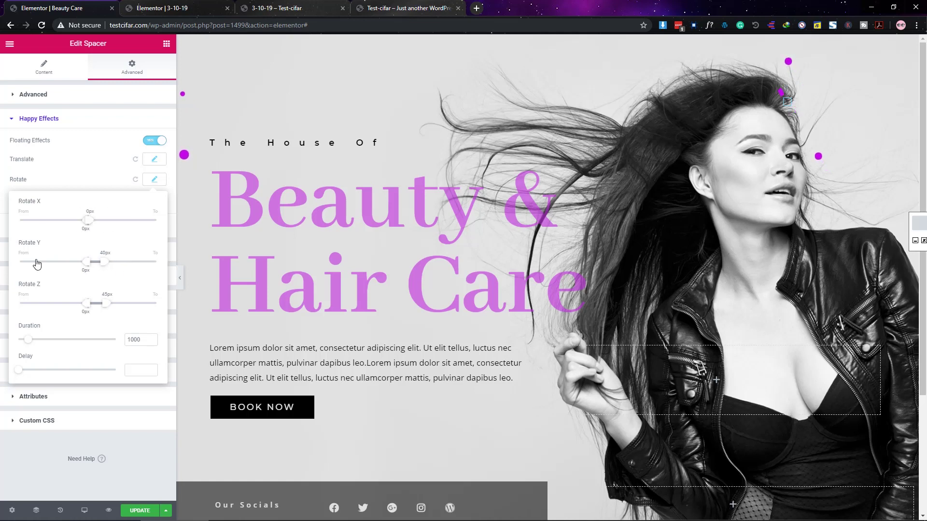
pyautogui.moveTo(105, 262); pyautogui.dragTo(88, 262)
pyautogui.moveTo(91, 309); pyautogui.dragTo(68, 308)
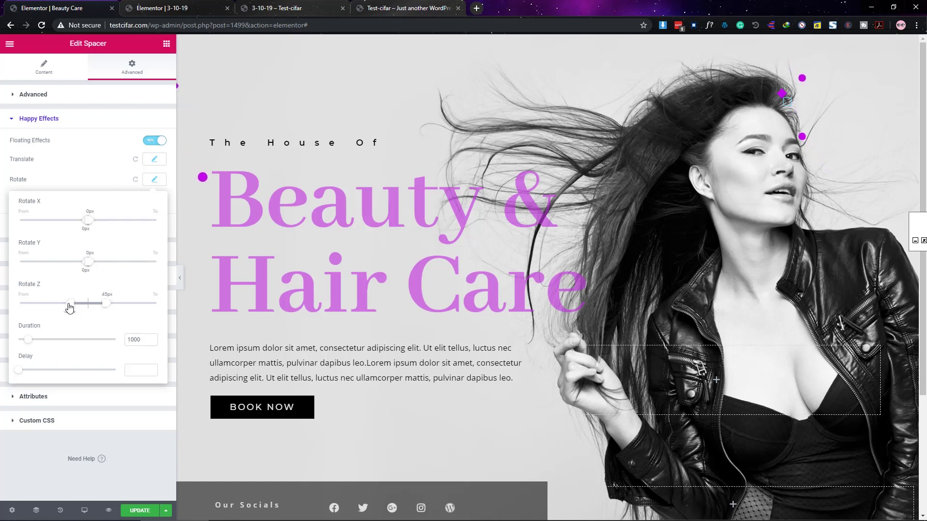
pyautogui.moveTo(28, 339); pyautogui.dragTo(84, 341)
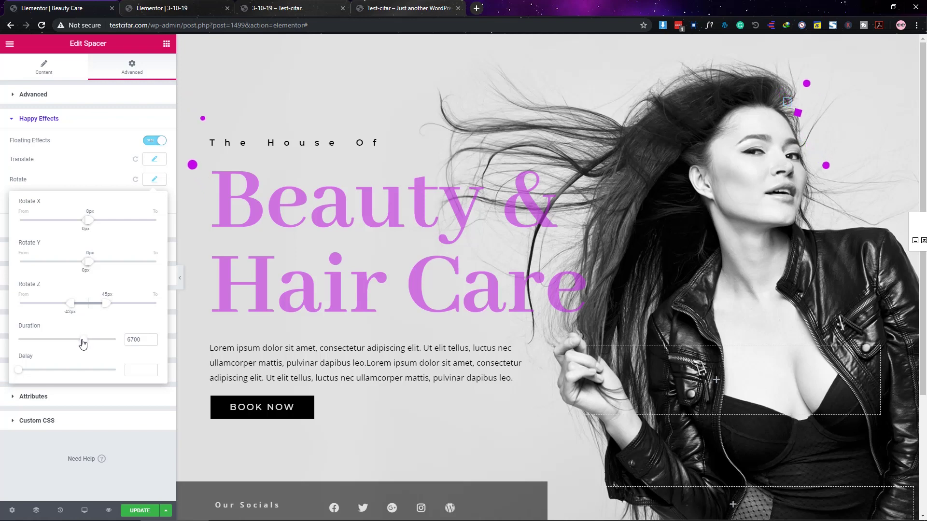
pyautogui.click(155, 141)
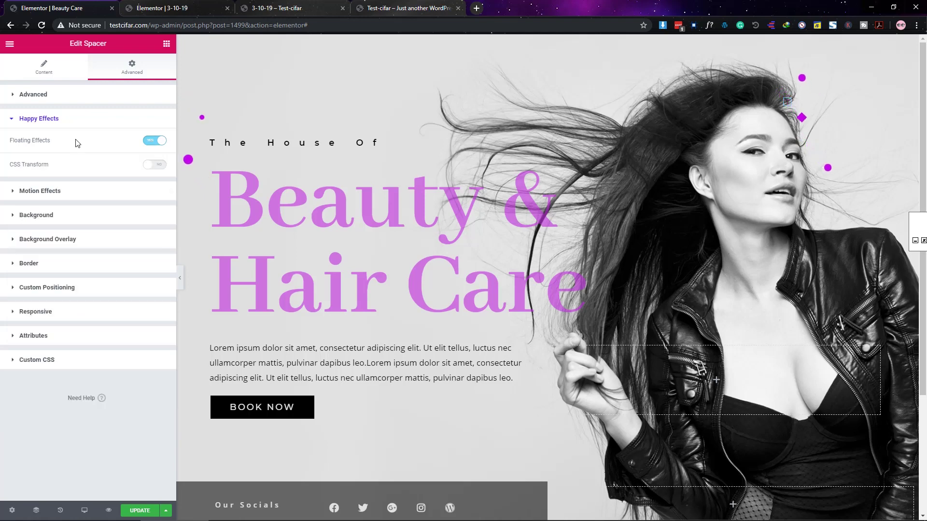
pyautogui.click(154, 140)
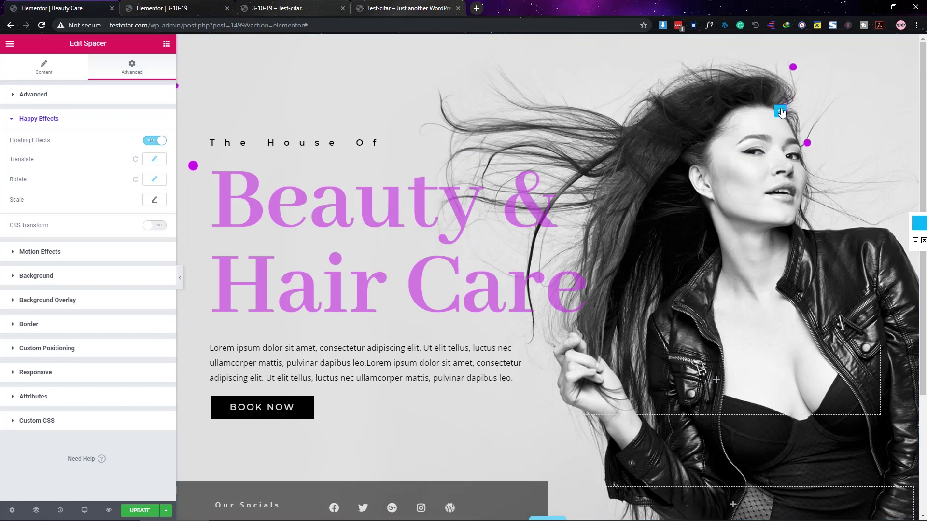
# Move one round dot to the jacket shoulder and another above the hair, and check the layout without the editing panel.
pyautogui.click(851, 229)
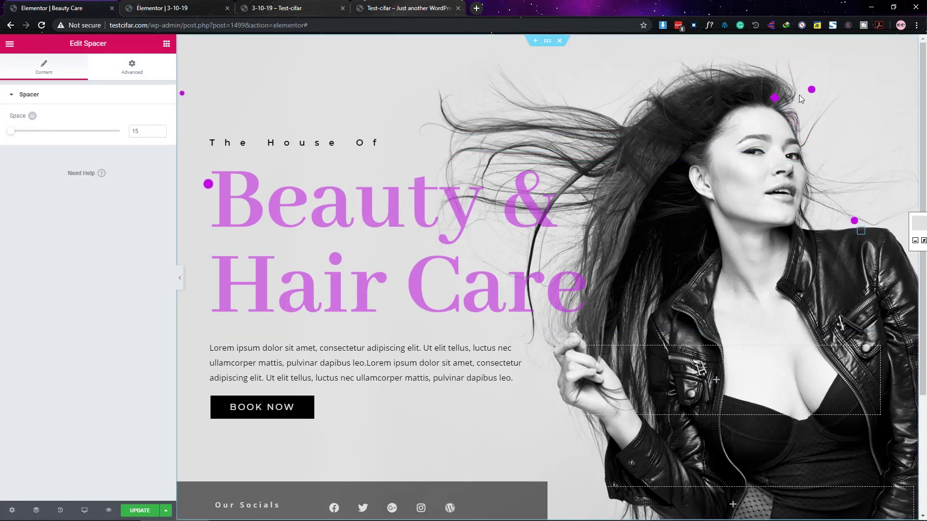
pyautogui.click(823, 81)
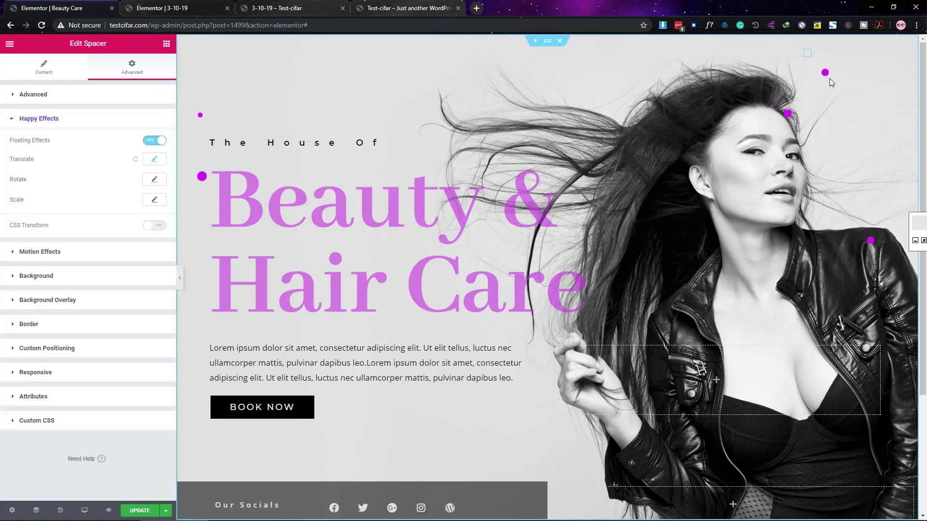
pyautogui.click(180, 279)
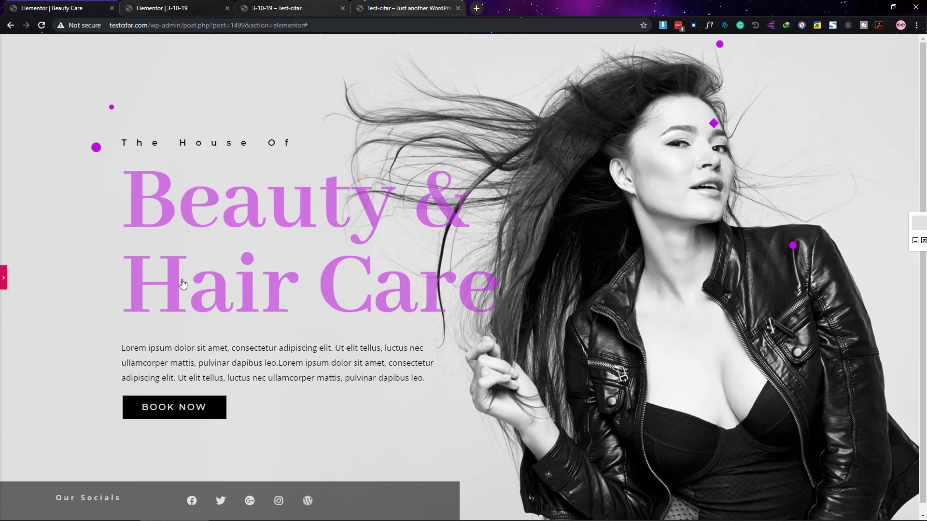
pyautogui.hotkey('ctrl', 'p')
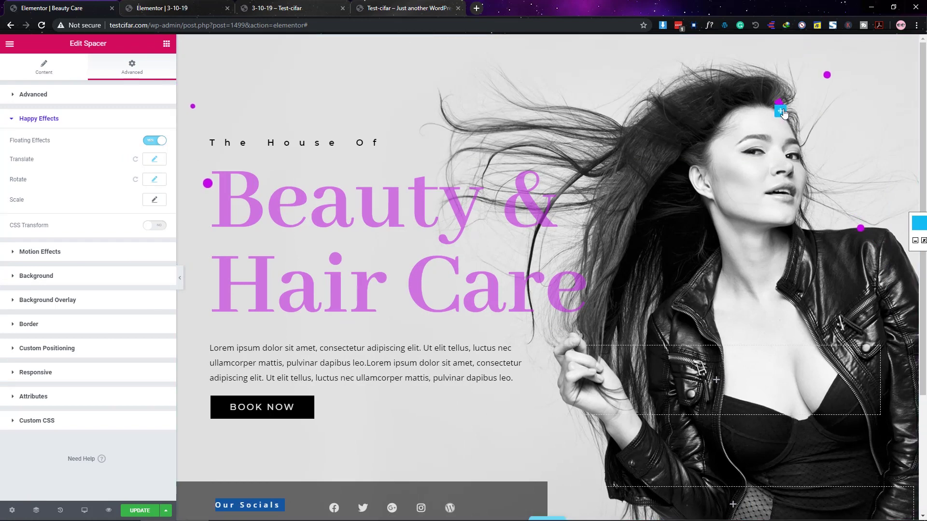
# Lower the rotating square on the woman's forehead to a vertical offset of -841 px and save the page.
pyautogui.click(747, 117)
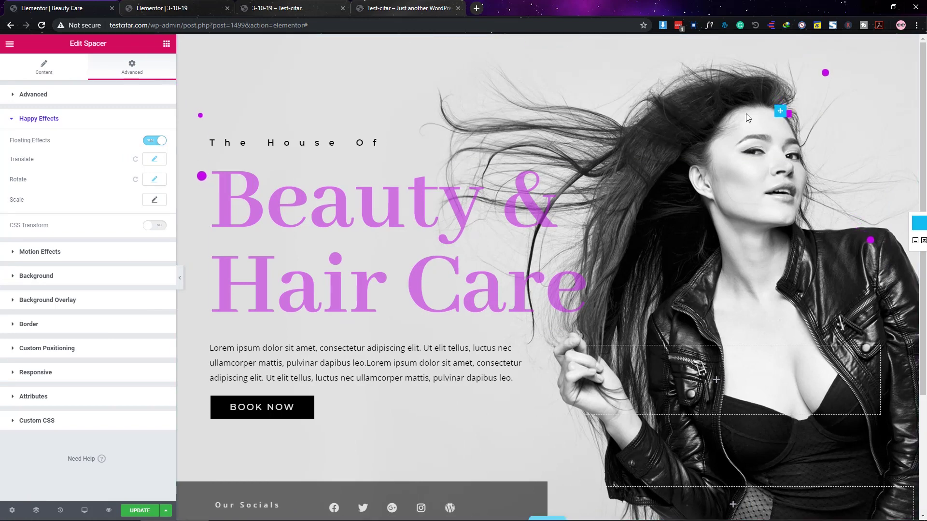
pyautogui.click(51, 348)
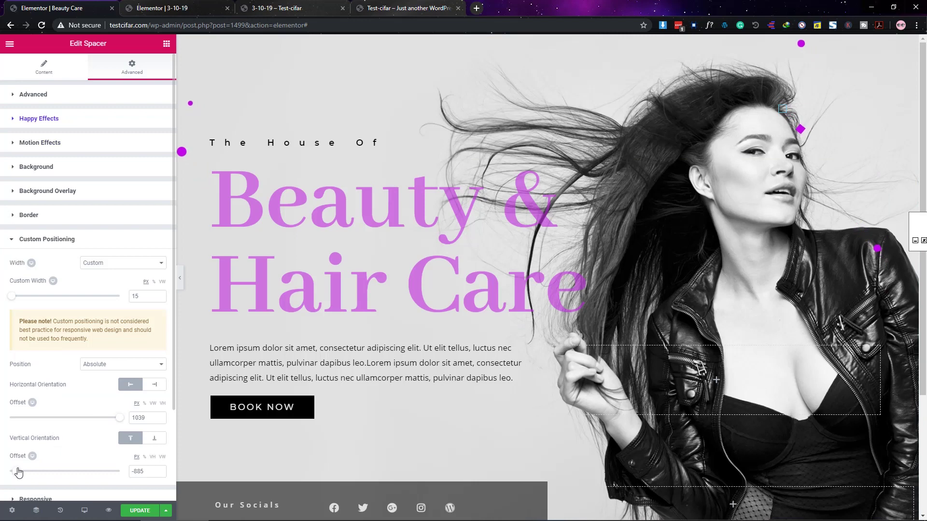
pyautogui.moveTo(778, 120); pyautogui.dragTo(784, 132)
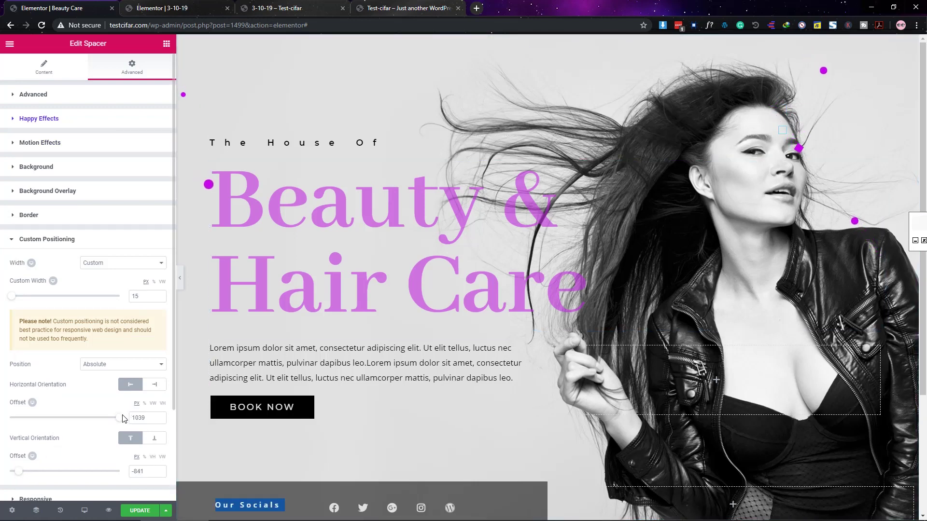
pyautogui.hotkey('ctrl', 's')
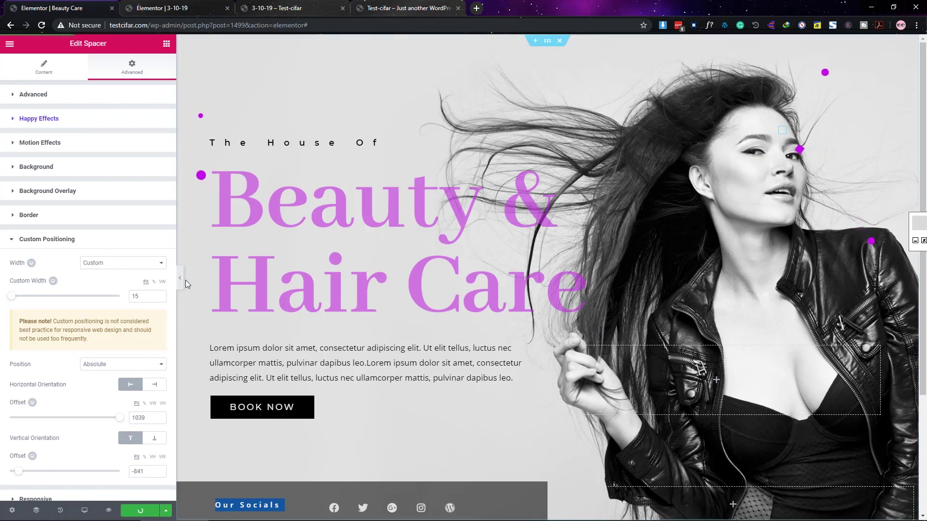
# Preview the Beauty Care page in a new browser tab and check the hero section.
pyautogui.click(180, 279)
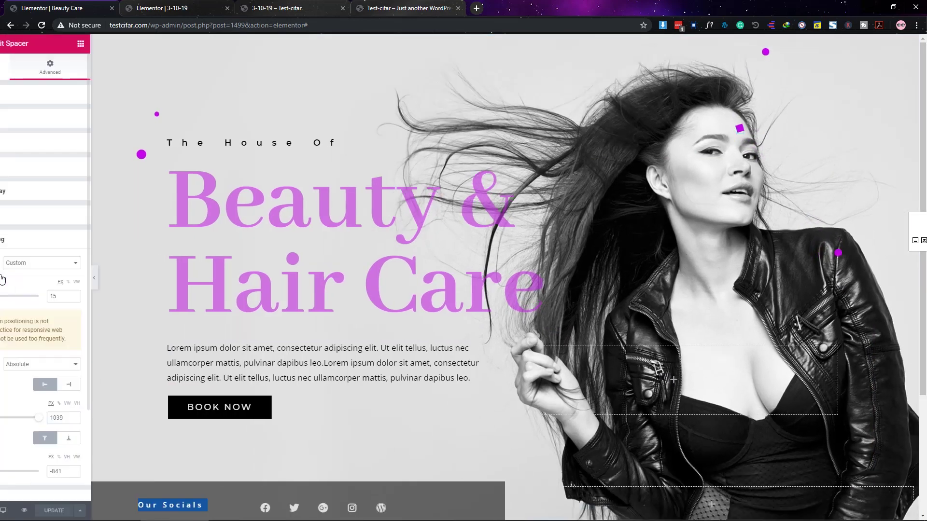
pyautogui.click(108, 510)
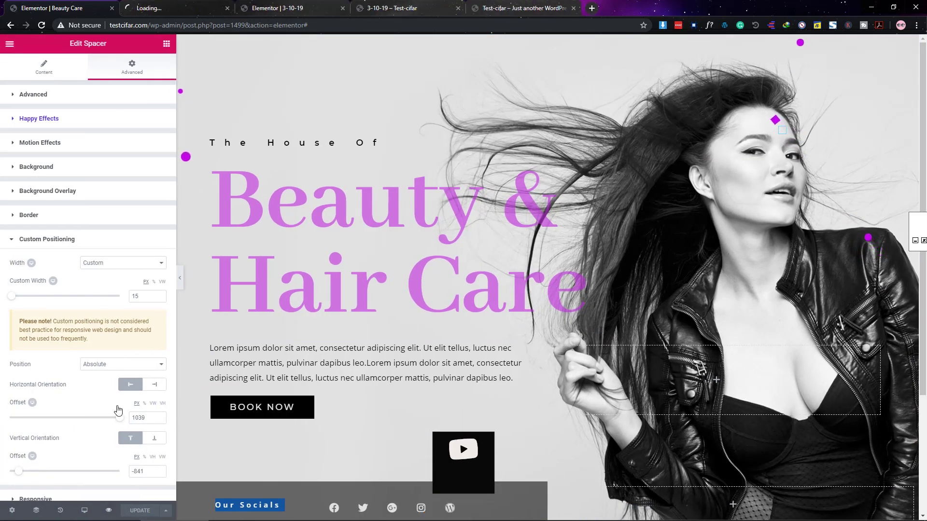
pyautogui.click(198, 3)
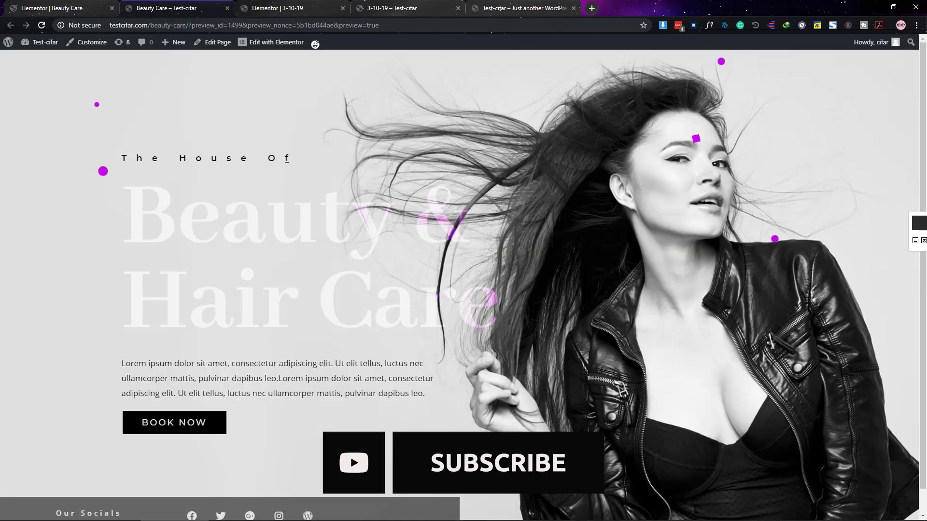
pyautogui.scroll(-1, 291, 158)
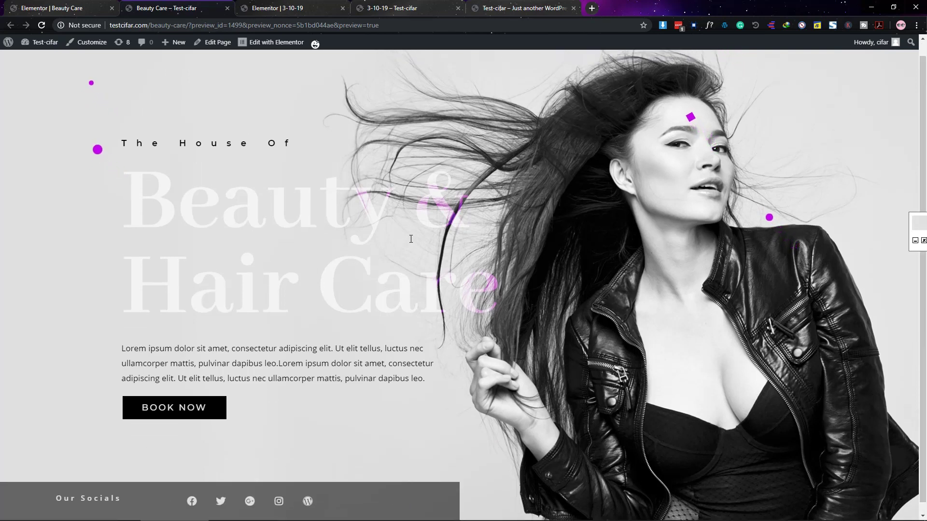
# Set the "Beauty & Hair Care" heading's blend mode to Darken, matching the heading in the 3-10-19 template.
pyautogui.click(87, 7)
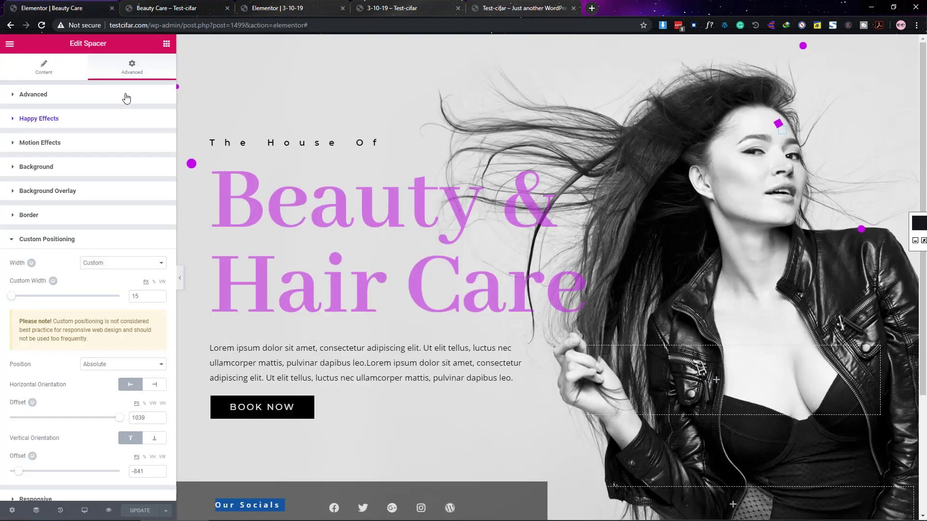
pyautogui.click(295, 7)
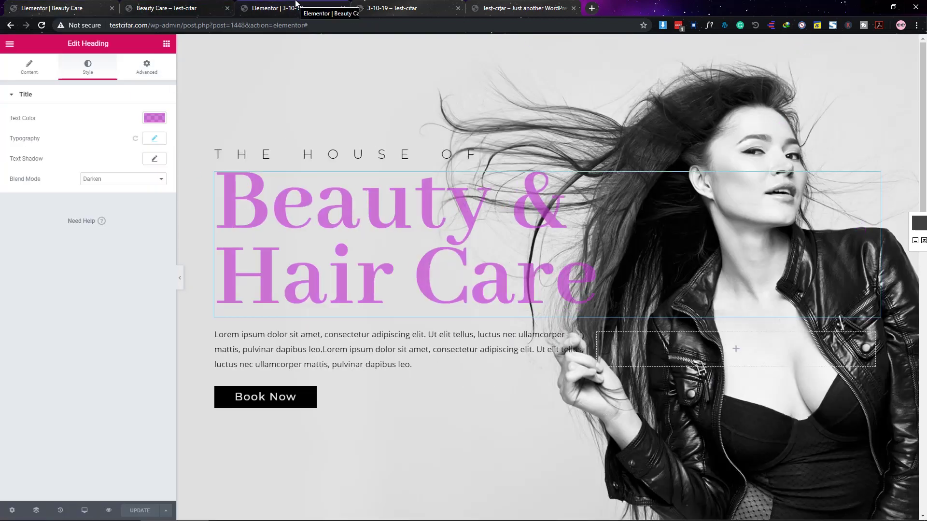
pyautogui.click(37, 3)
pyautogui.click(879, 167)
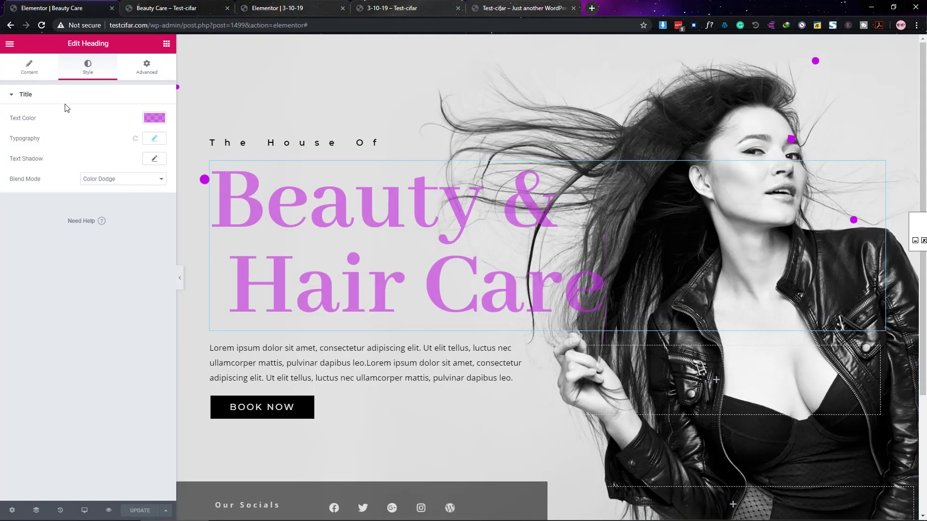
pyautogui.click(106, 179)
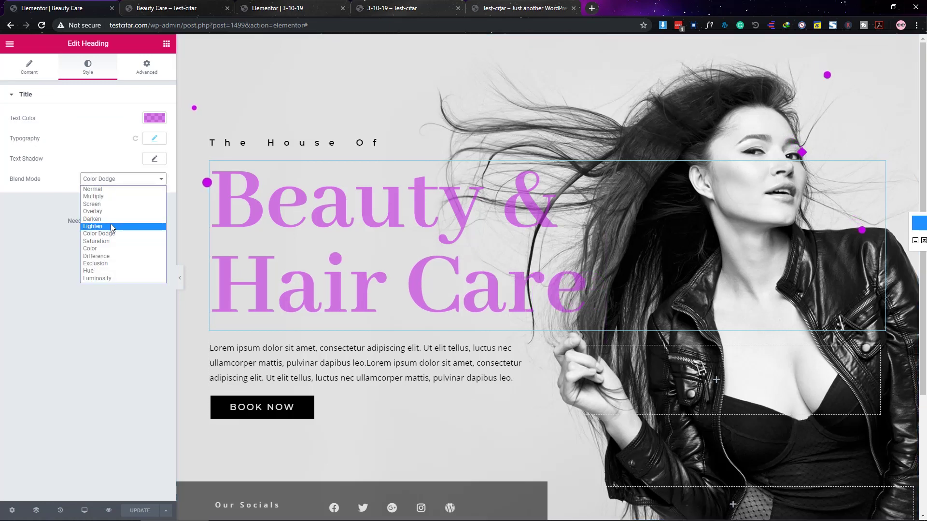
pyautogui.click(111, 226)
pyautogui.click(111, 179)
pyautogui.click(111, 219)
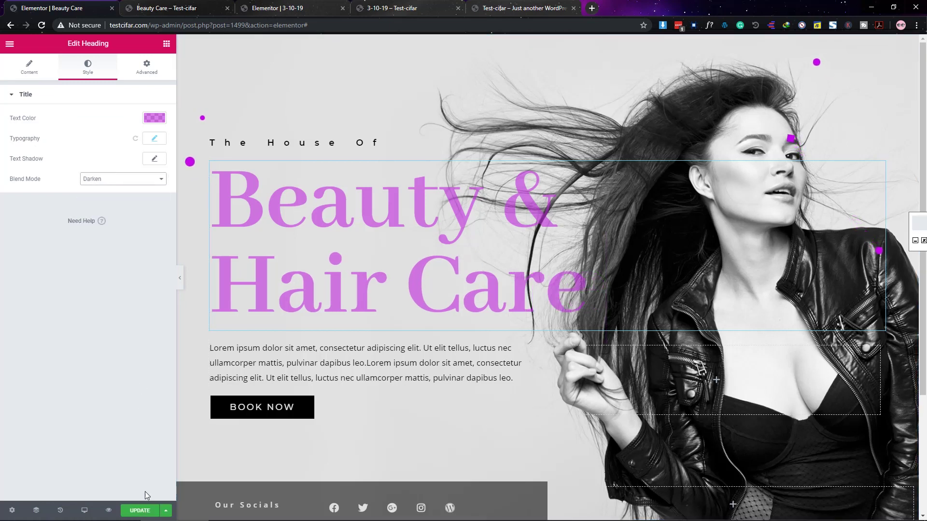
# Update the page and reload its preview to check the heading's blending.
pyautogui.click(140, 511)
pyautogui.click(172, 3)
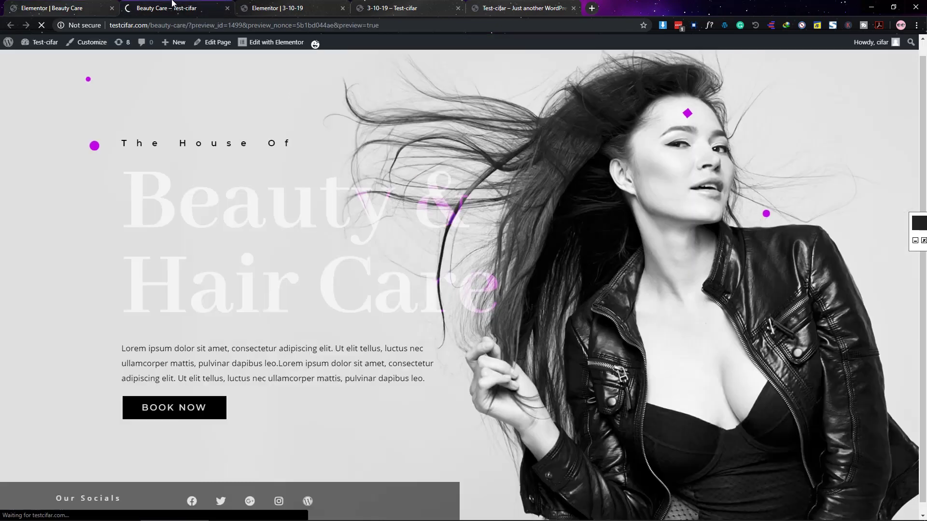
pyautogui.press('F5')
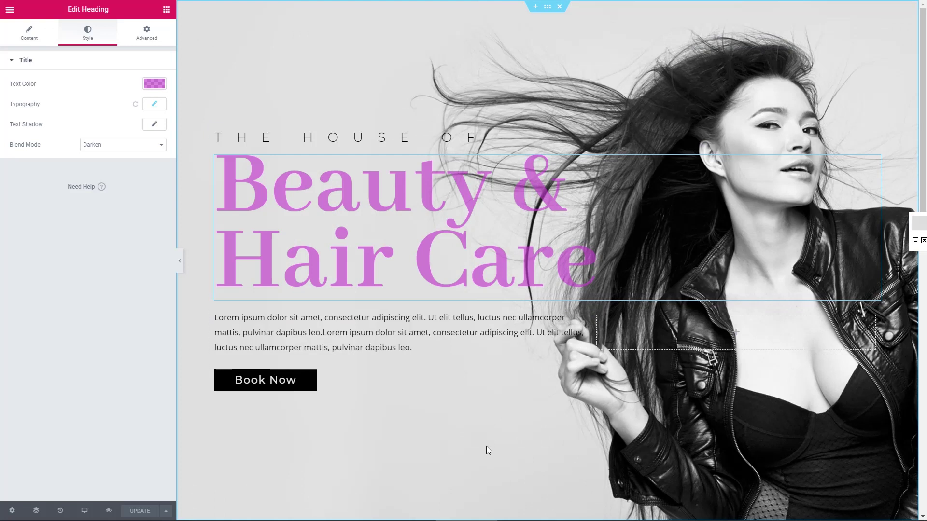
# Preview the 3-10-19 template in tablet view without the editing panel, and switch to the mobile view.
pyautogui.click(83, 513)
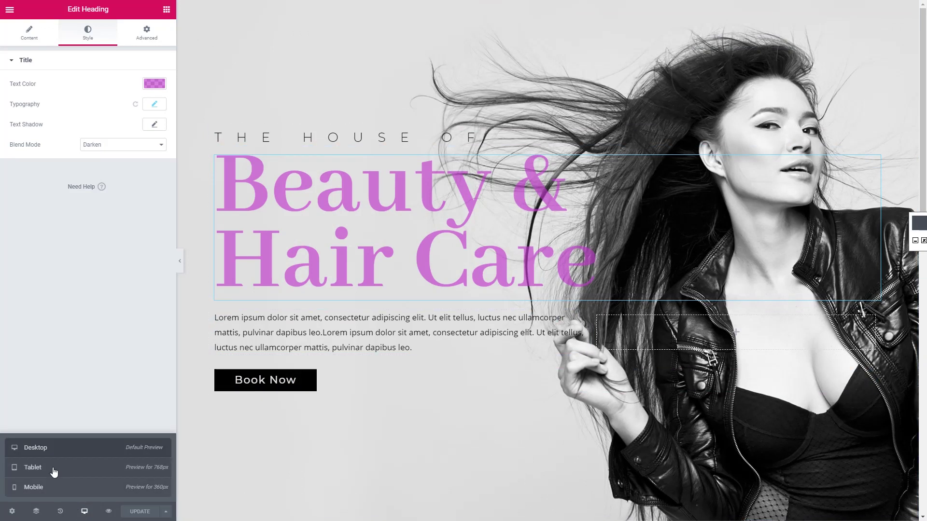
pyautogui.click(53, 469)
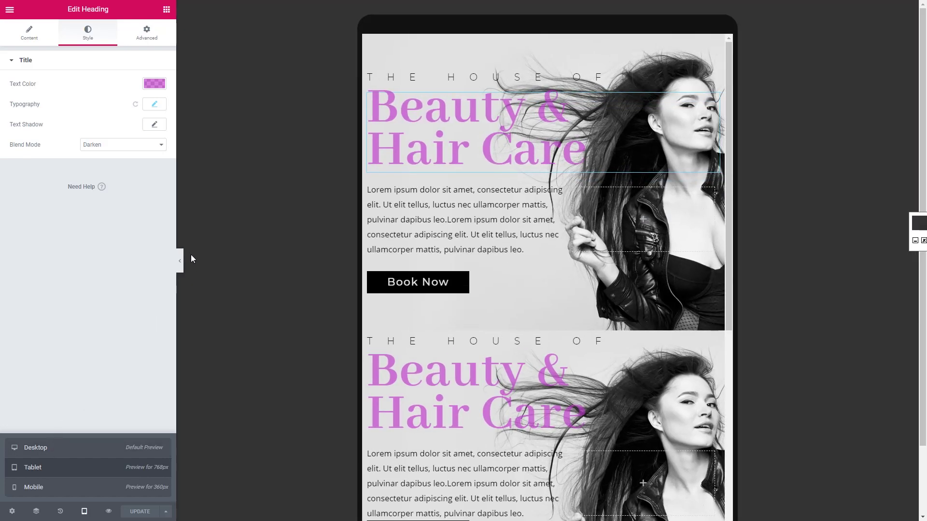
pyautogui.click(180, 260)
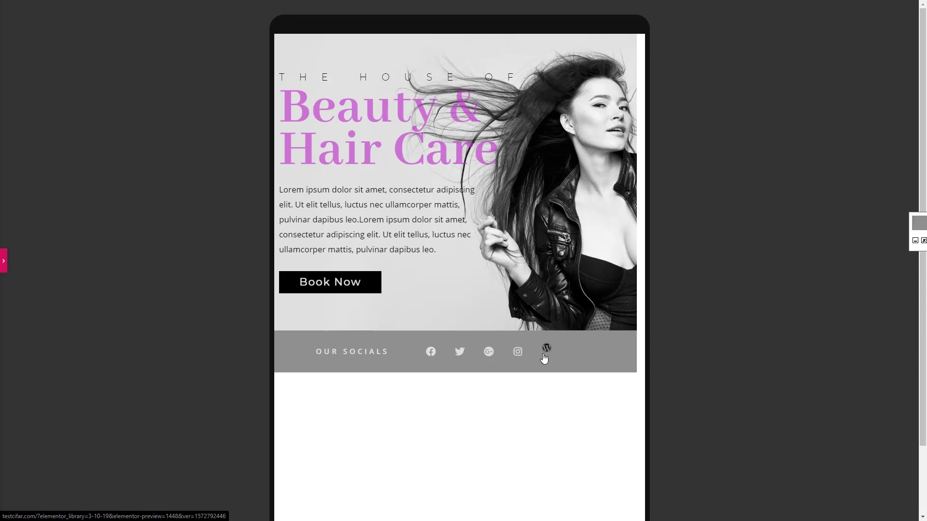
pyautogui.click(3, 270)
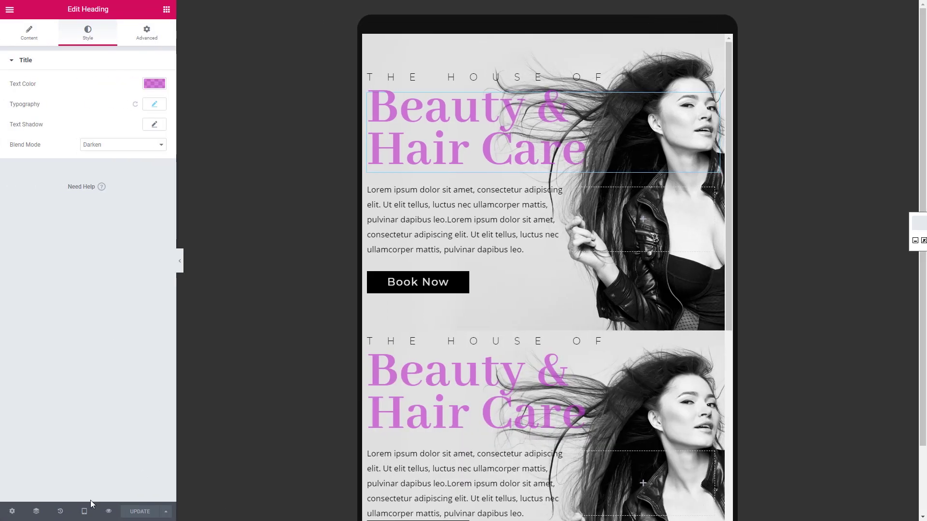
pyautogui.moveTo(83, 509)
pyautogui.click(72, 458)
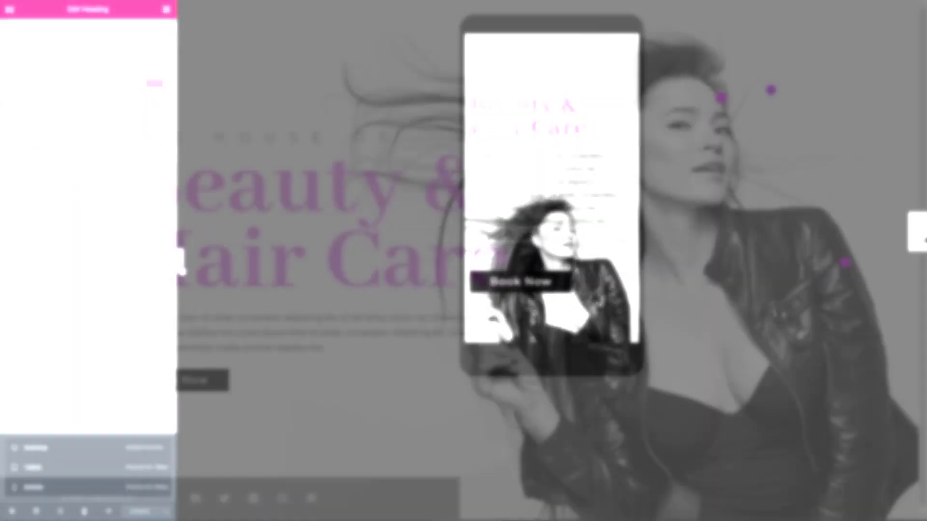